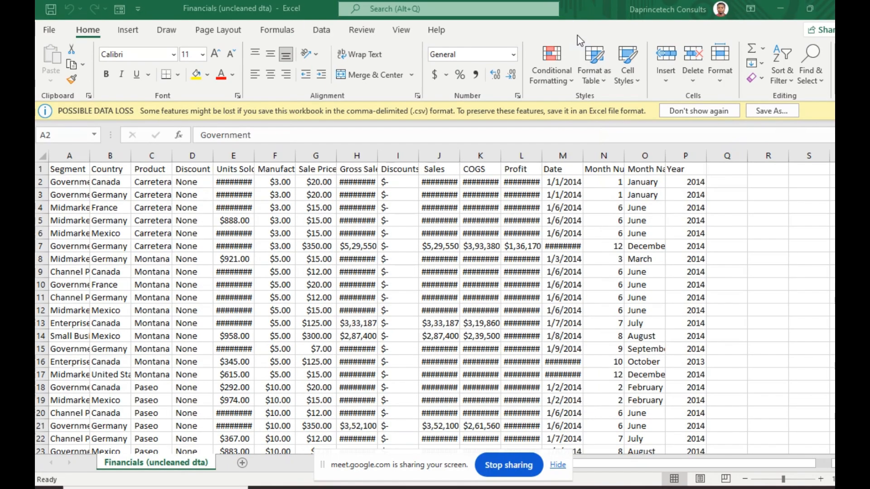
Step: Fit the widths of the Gross Sales, Sales and COGS columns to their contents
left_click(350, 232)
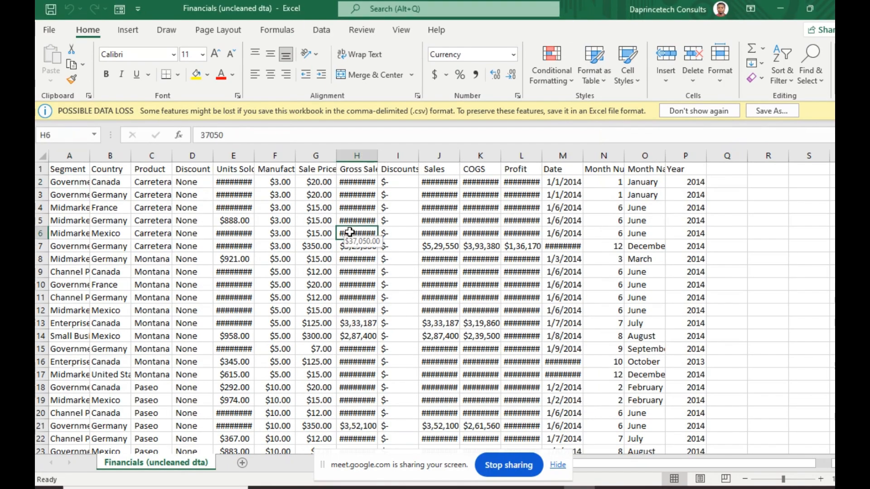
double_click(374, 156)
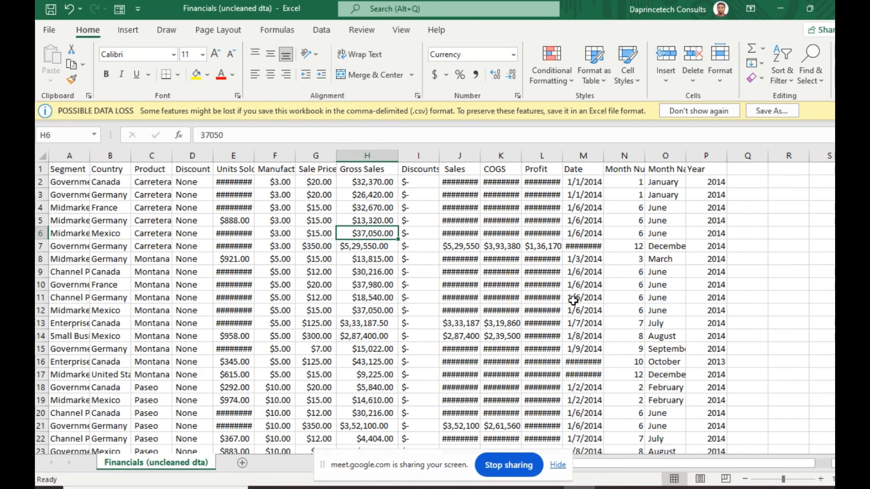
left_click(481, 156)
left_click_drag(480, 156, 478, 158)
left_click(479, 157)
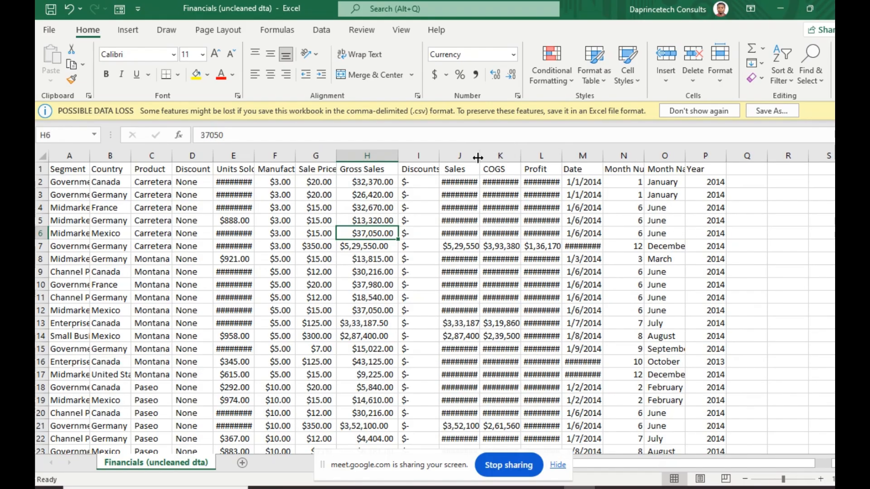
double_click(480, 156)
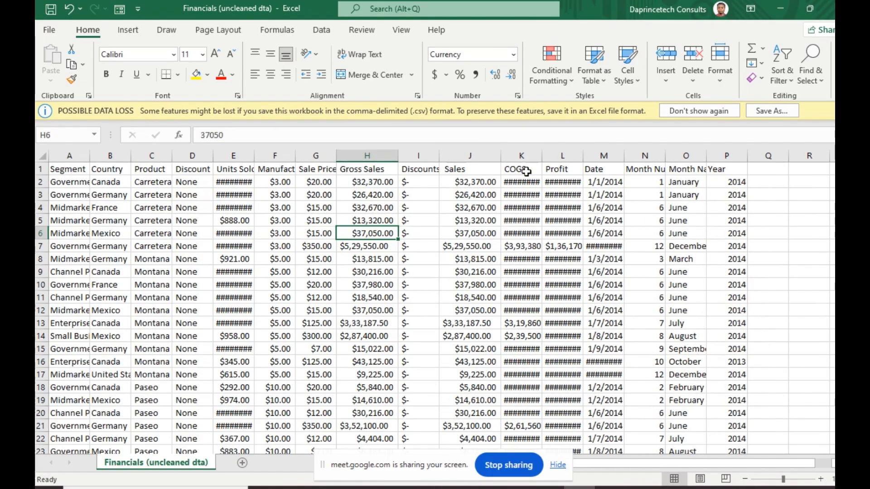
left_click(541, 151)
left_click_drag(541, 151, 540, 151)
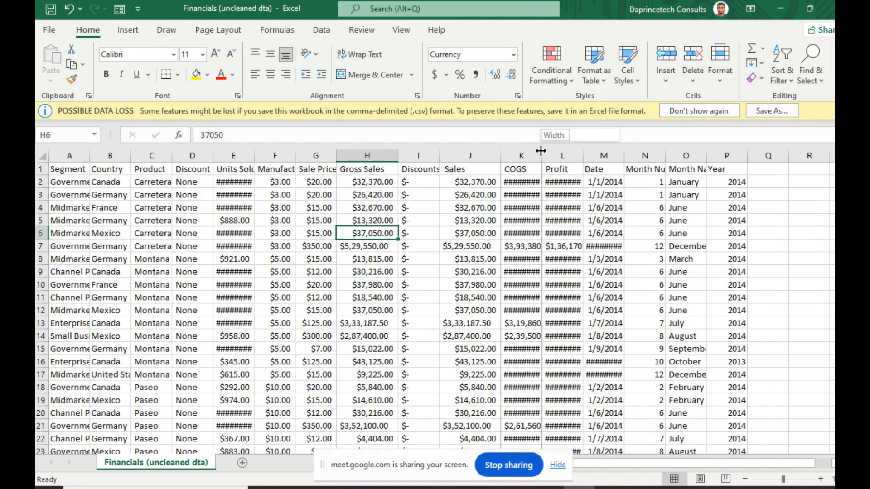
double_click(541, 151)
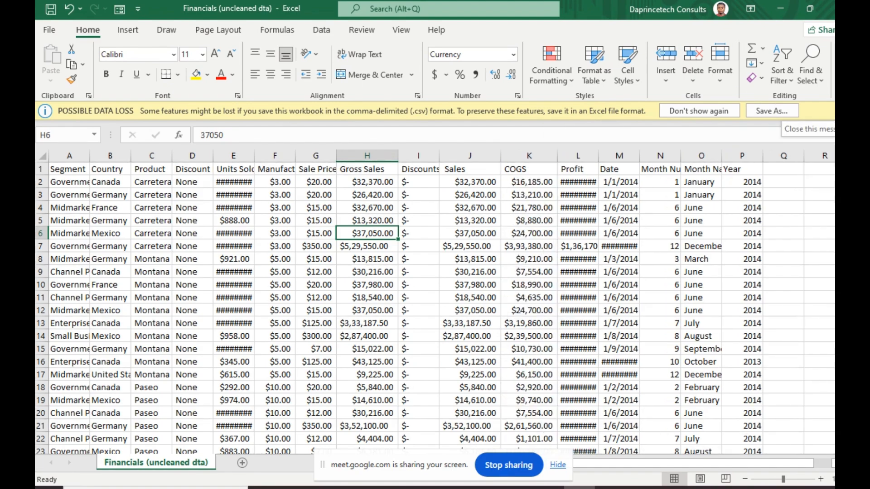
Step: Dismiss the possible data loss warning and widen the Units Sold column until its amounts fit
left_click(829, 111)
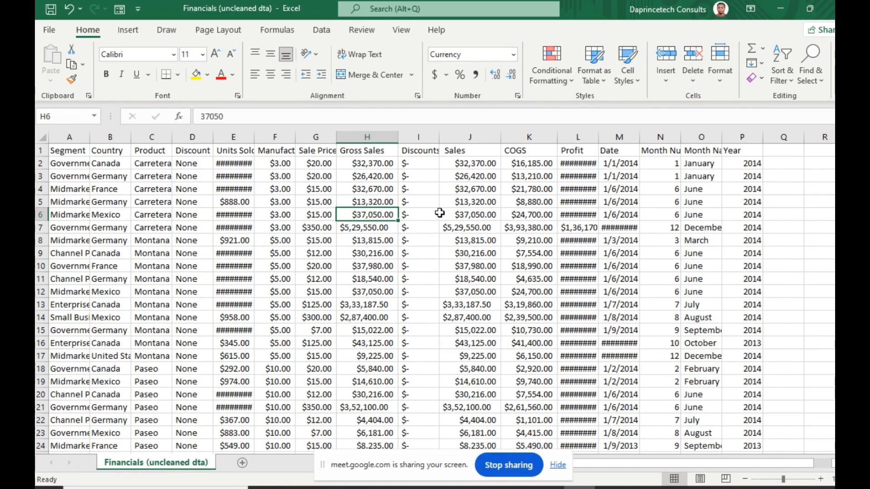
scroll(440, 213, "down", 20)
scroll(440, 213, "up", 20)
double_click(257, 135)
left_click(257, 135)
left_click(257, 135)
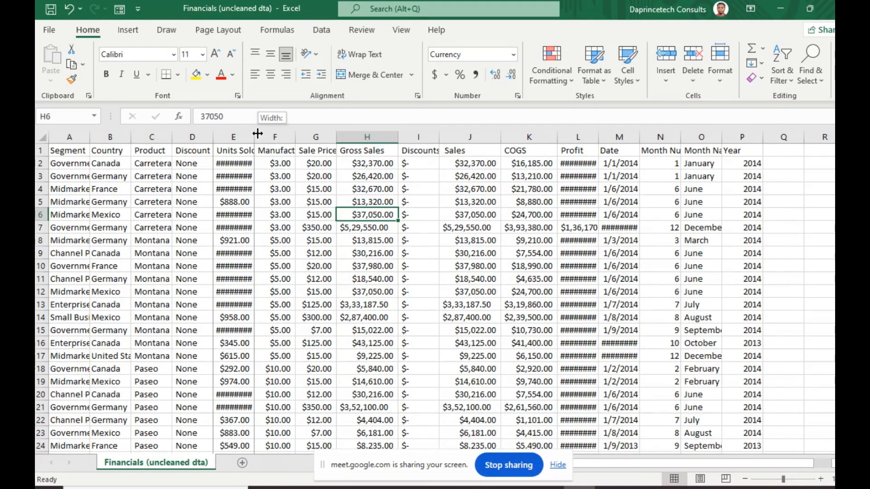
left_click_drag(257, 133, 263, 133)
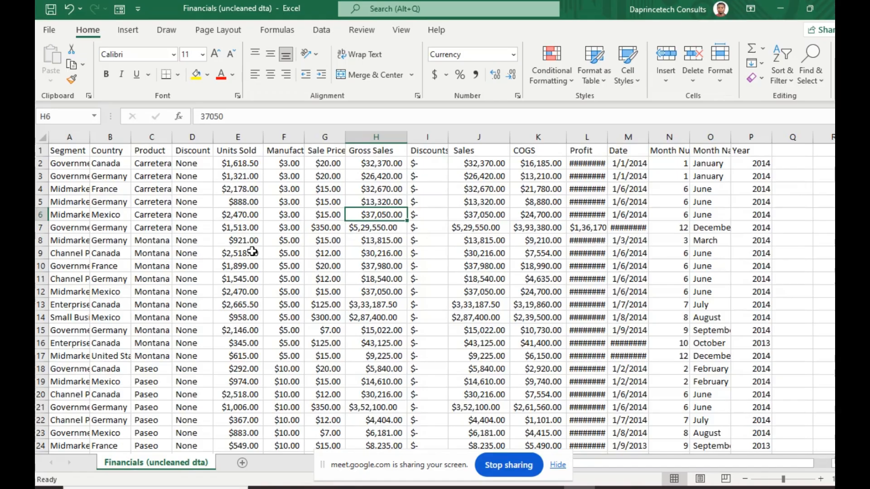
Step: Look through the Discount Band and Discounts columns from the first rows down the sheet
scroll(186, 192, "down", 20)
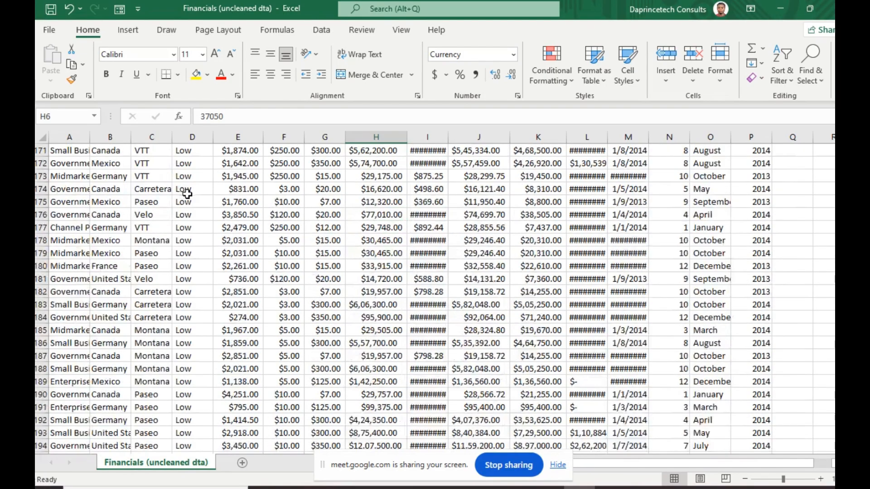
scroll(187, 194, "up", 20)
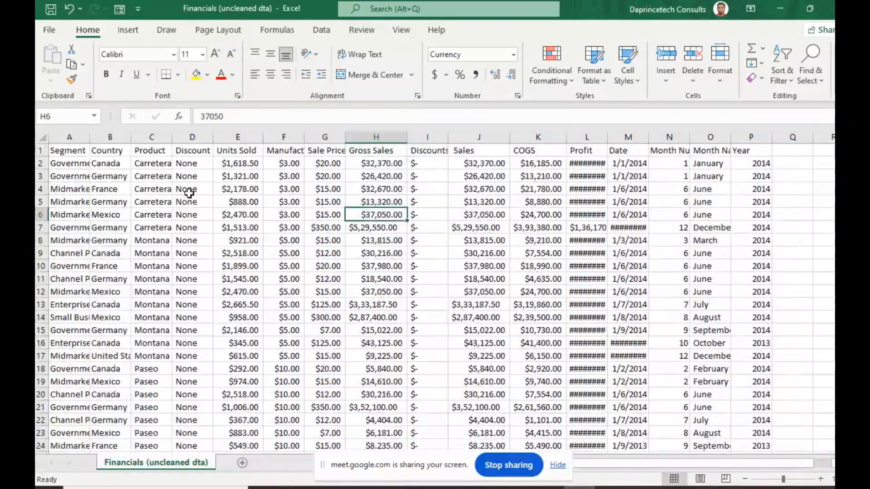
left_click(425, 163)
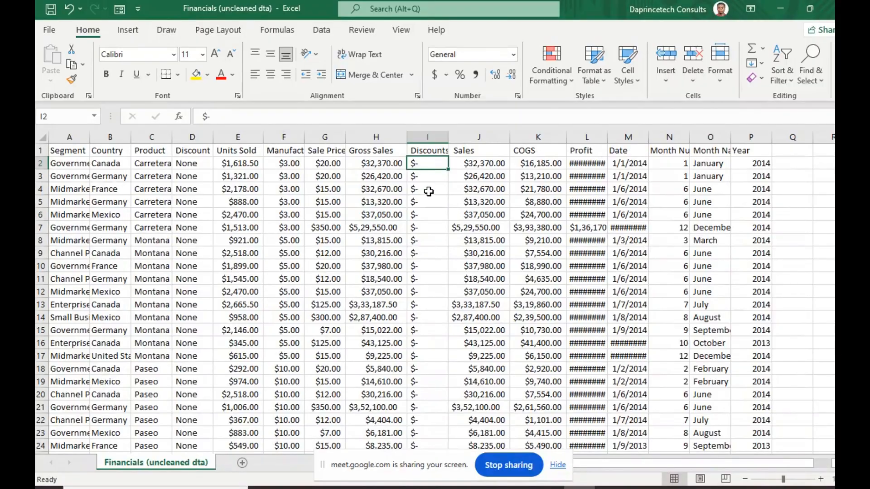
left_click(429, 190)
scroll(429, 191, "down", 4)
scroll(428, 191, "down", 18)
scroll(428, 191, "up", 20)
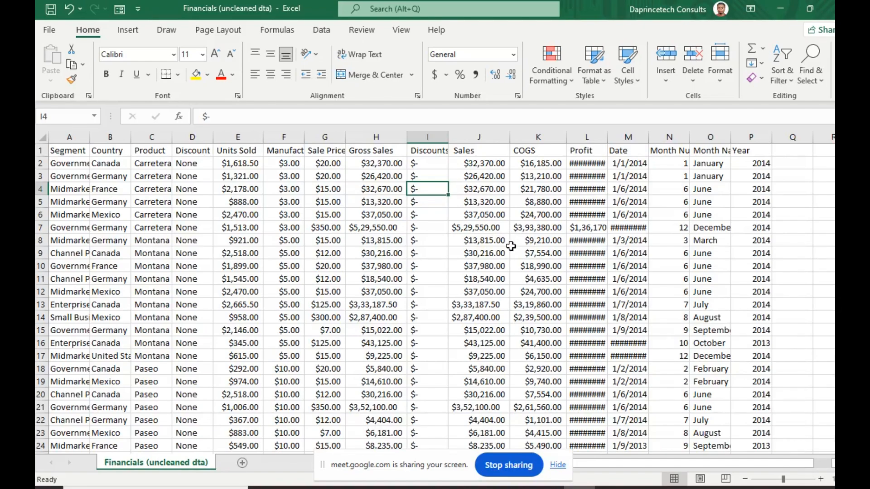
Step: AutoFit the column widths of the entire data table
key("ctrl+a")
left_click(718, 79)
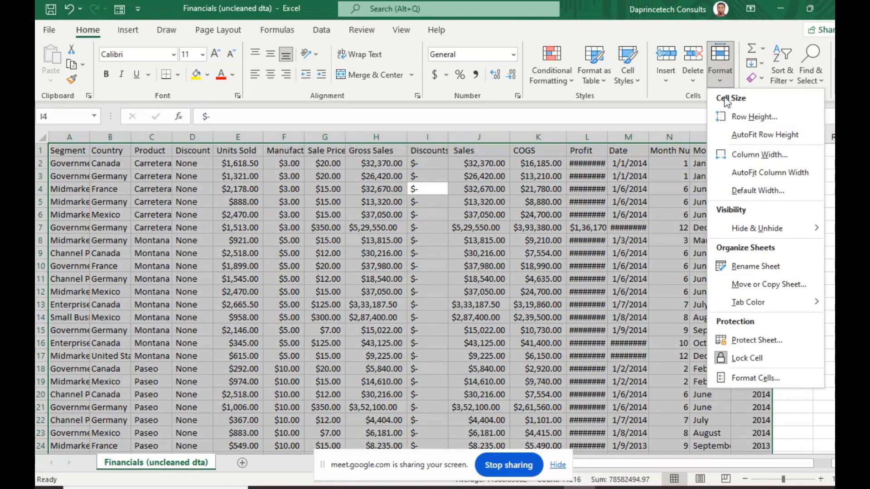
left_click(759, 172)
left_click(493, 217)
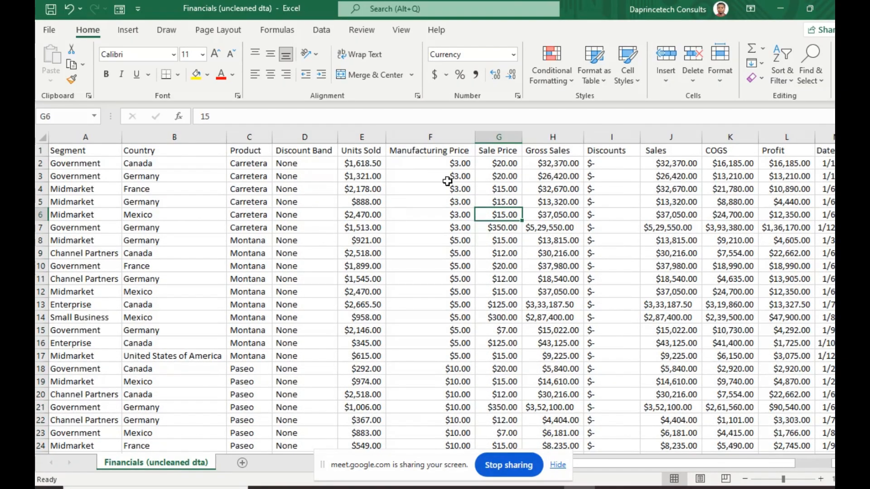
Step: Compare the Manufacturing Price and Discounts entries in the first rows with those beyond row 100
scroll(447, 181, "down", 20)
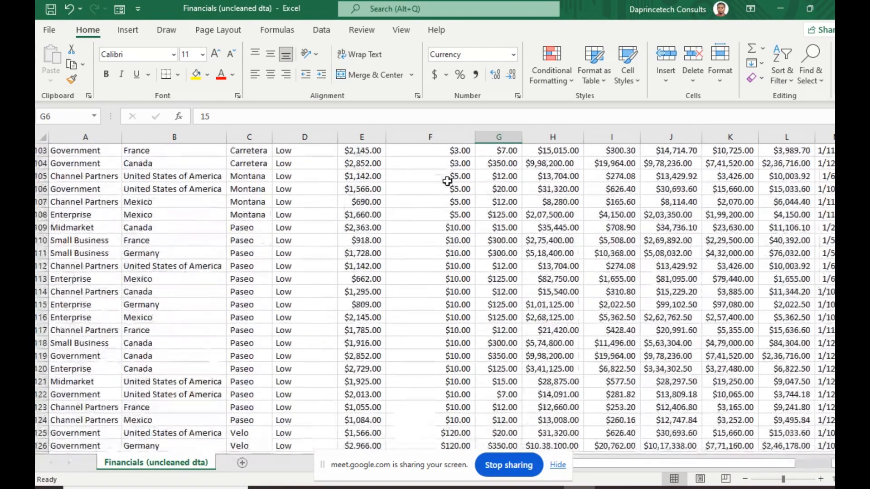
left_click(447, 180)
key("ctrl+Up")
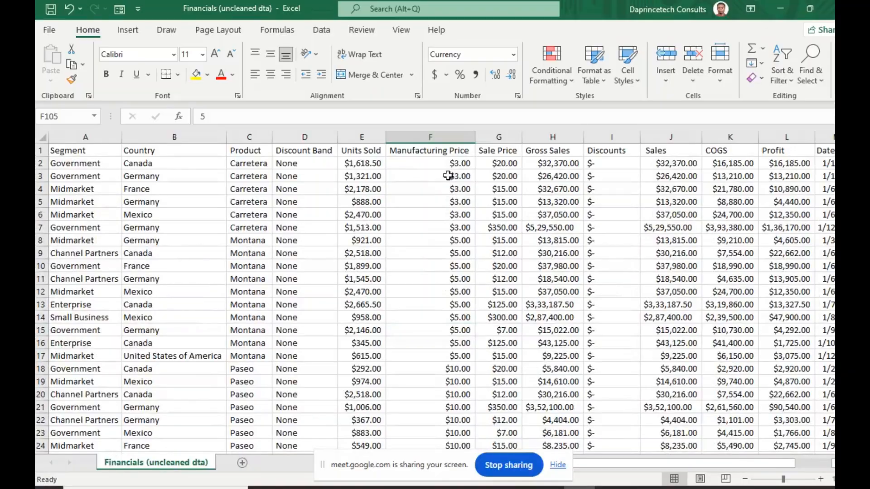
left_click(448, 164)
left_click(612, 176)
left_click(604, 213)
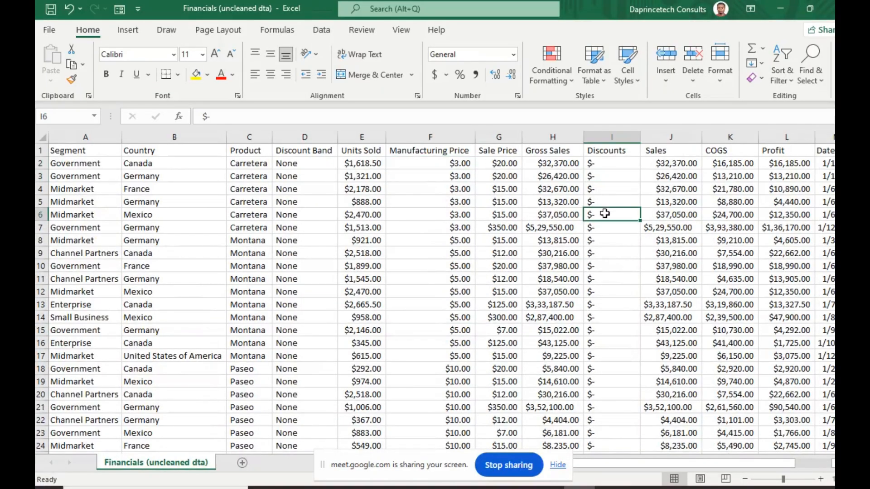
left_click(601, 165)
left_click(608, 229)
scroll(610, 231, "down", 20)
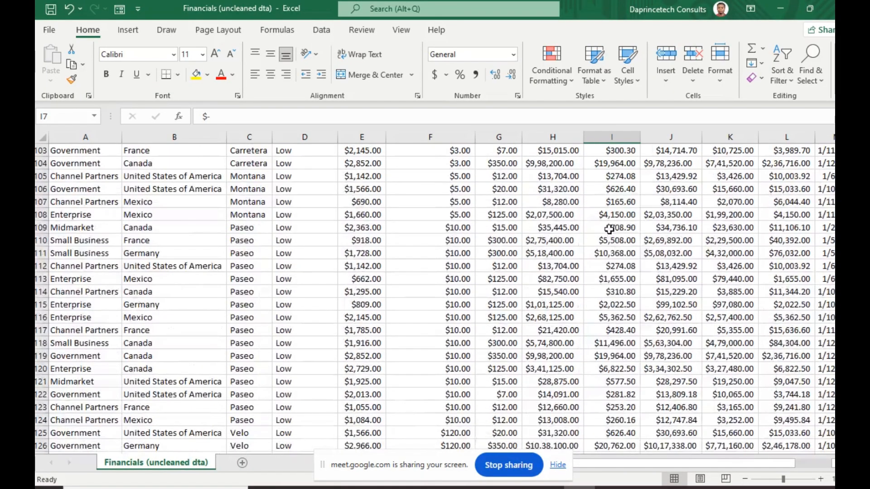
left_click(609, 229)
left_click(611, 203)
scroll(611, 204, "up", 20)
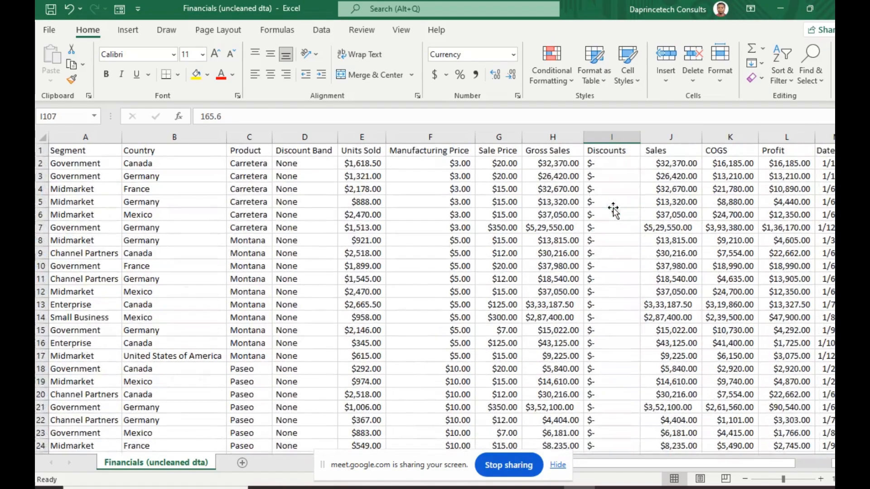
Step: Inspect the cell contents of the "$-" entries in the first rows of the Discounts column
left_click(609, 215)
left_click(613, 250)
left_click(606, 166)
left_click(610, 202)
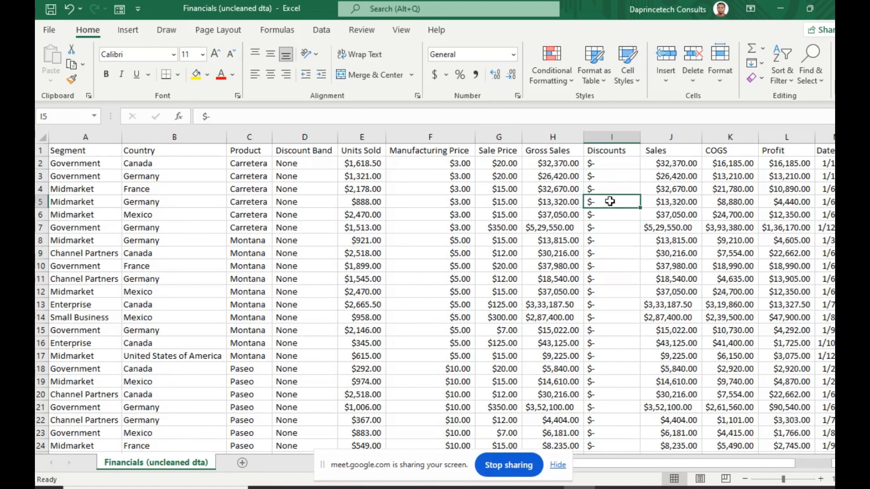
left_click(612, 229)
left_click(615, 255)
left_click(600, 191)
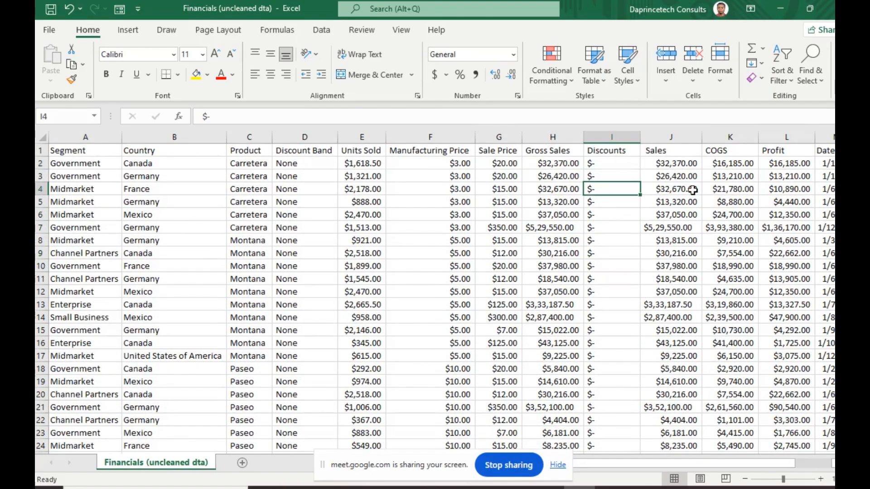
Step: Review the Sales values in the first rows and the COGS values down to about row 81
left_click(674, 165)
left_click(677, 201)
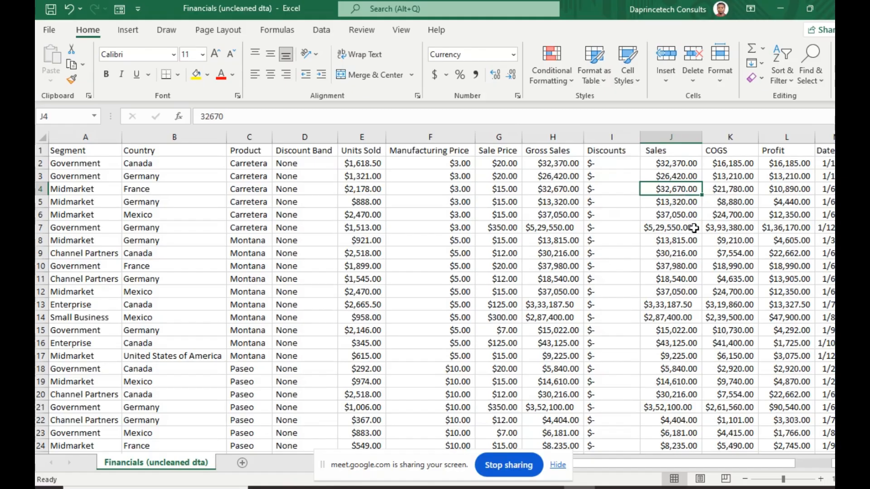
left_click(722, 161)
left_click(733, 215)
left_click(742, 293)
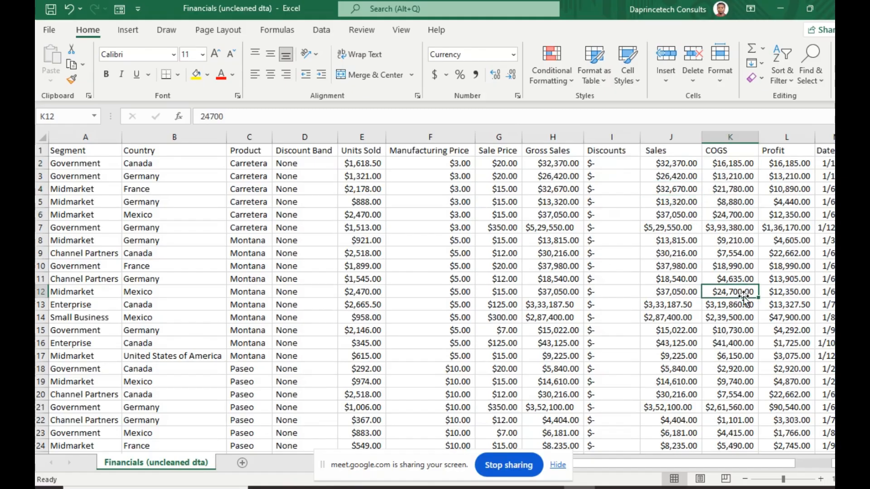
scroll(746, 290, "down", 20)
left_click(732, 308)
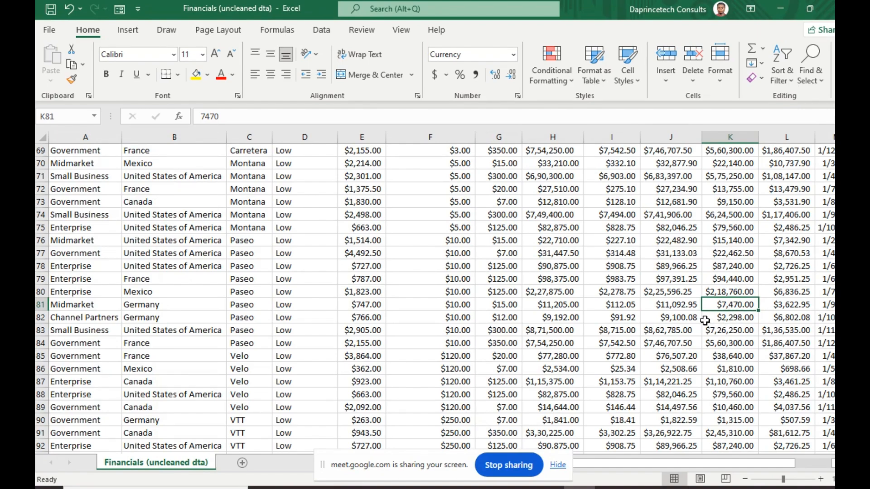
scroll(705, 327, "up", 20)
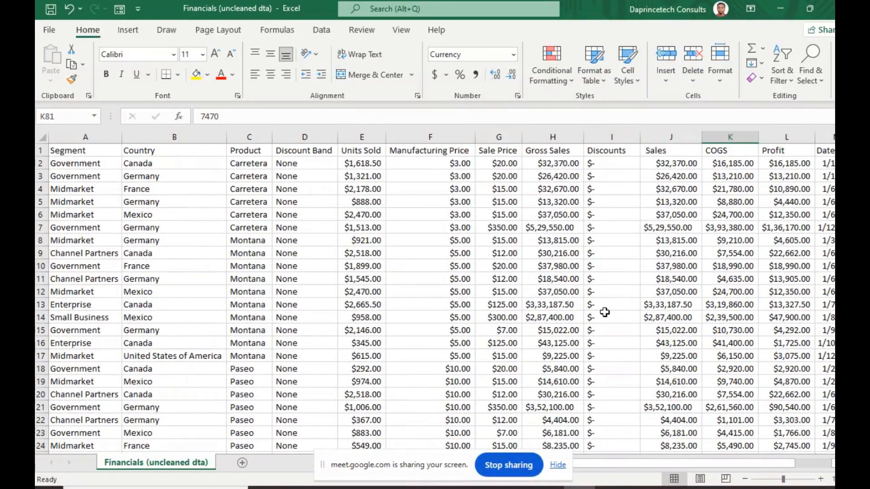
Step: Locate the row where the Discounts column changes from "$-" entries to real amounts
scroll(617, 248, "down", 20)
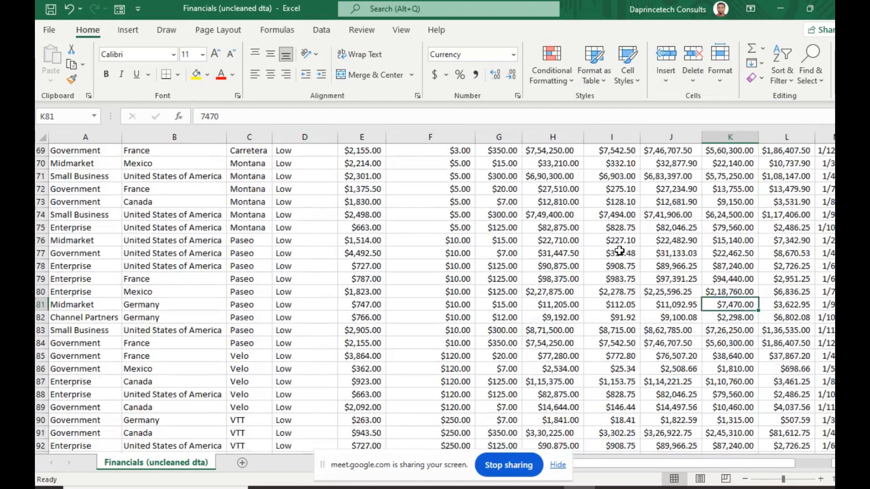
scroll(619, 250, "up", 9)
scroll(618, 271, "up", 14)
scroll(616, 313, "down", 11)
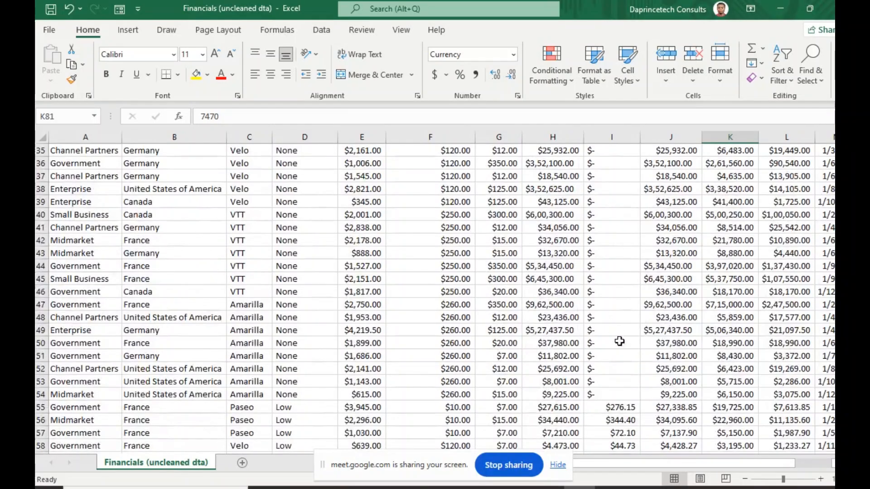
left_click(612, 410)
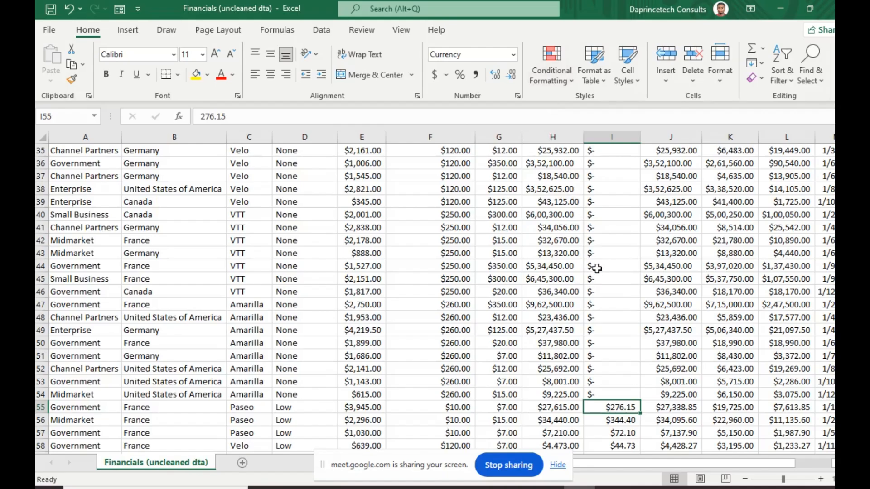
scroll(686, 300, "up", 11)
scroll(686, 301, "up", 1)
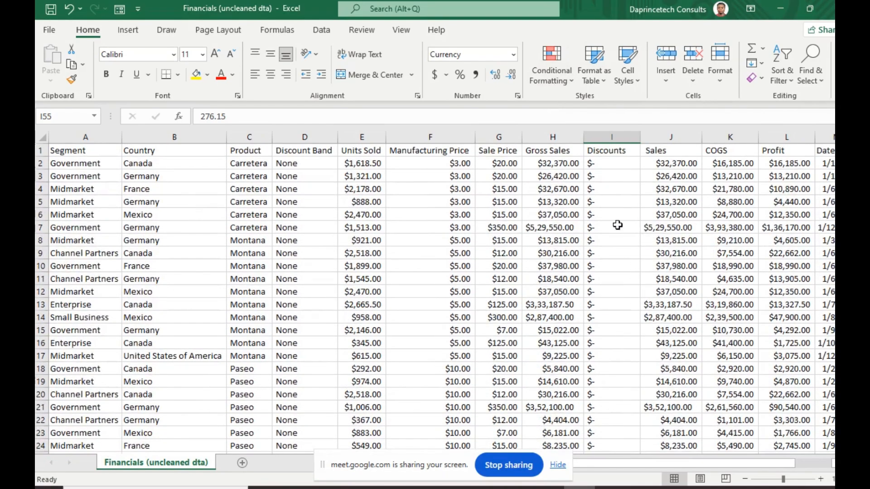
Step: Compare the "$-" entries at the start of the Discounts column with the numeric amounts in rows 56 and 76
left_click_drag(613, 205, 615, 227)
left_click(611, 162)
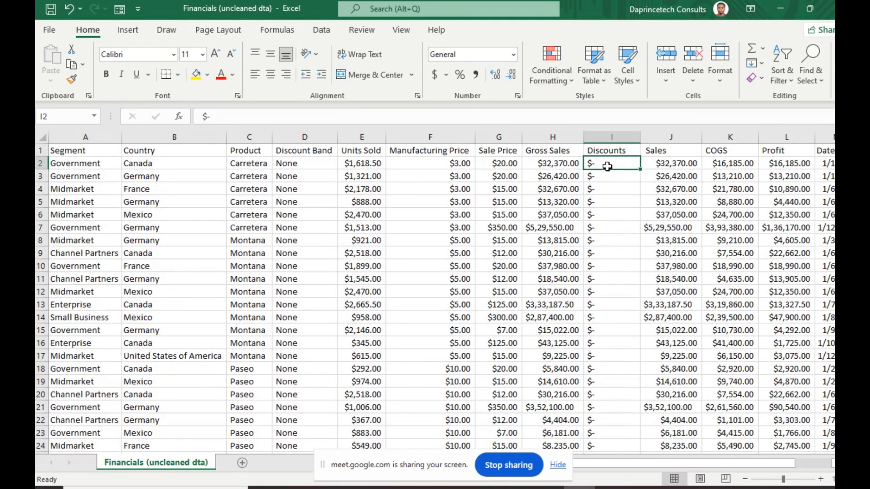
mouse_move(608, 167)
left_mouse_down()
mouse_move(608, 326)
mouse_move(627, 466)
mouse_move(614, 432)
mouse_move(616, 478)
mouse_move(615, 433)
mouse_move(630, 381)
mouse_move(617, 139)
mouse_move(616, 211)
mouse_move(609, 177)
left_mouse_up()
left_click(611, 202)
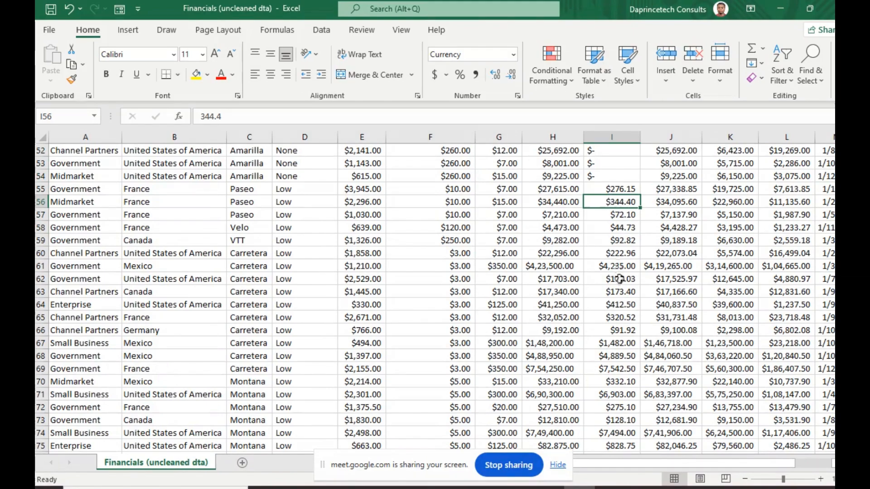
scroll(734, 346, "up", 17)
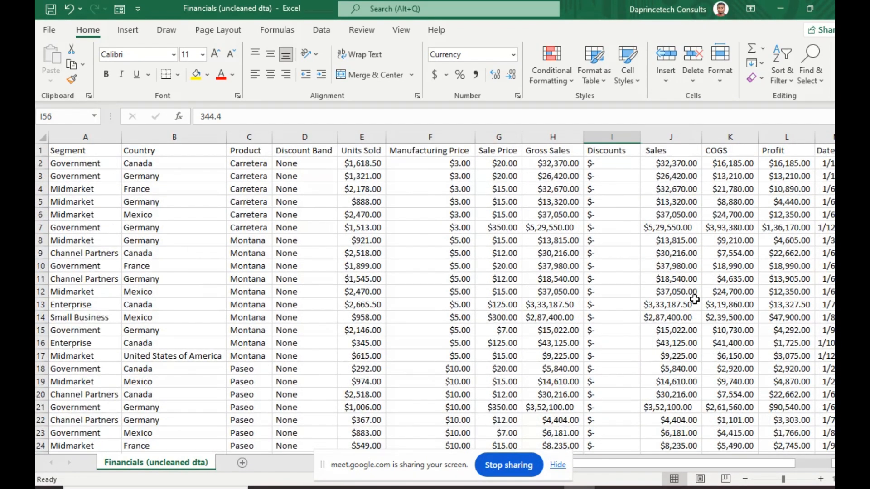
left_click(608, 165)
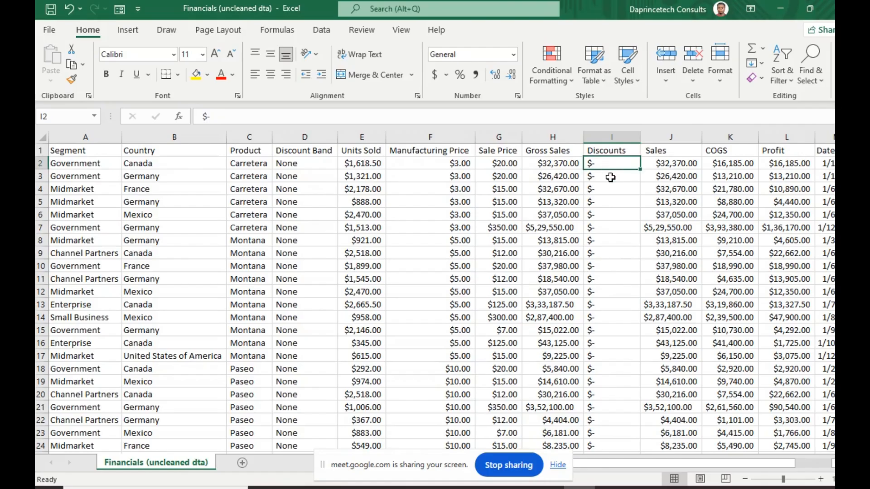
scroll(610, 177, "down", 20)
left_click(602, 240)
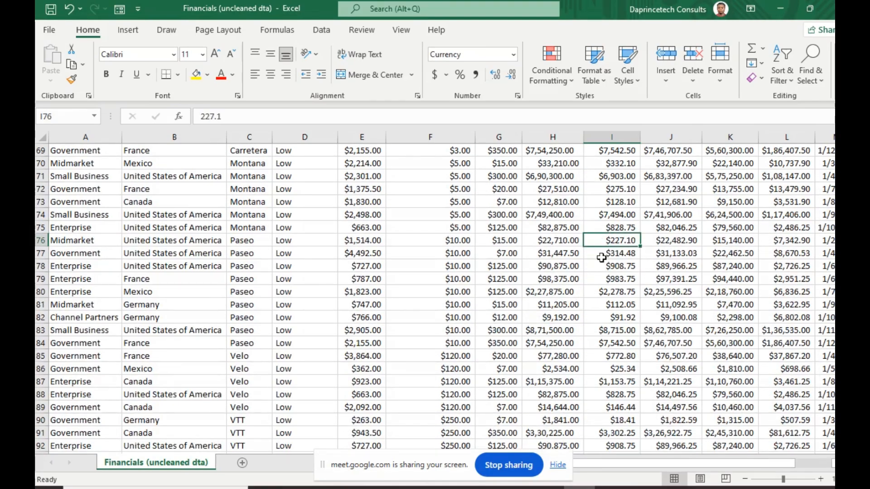
Step: Inspect the currency-formatted values in the first rows of the Units Sold column and sample the Manufacturing Price column
scroll(604, 257, "up", 20)
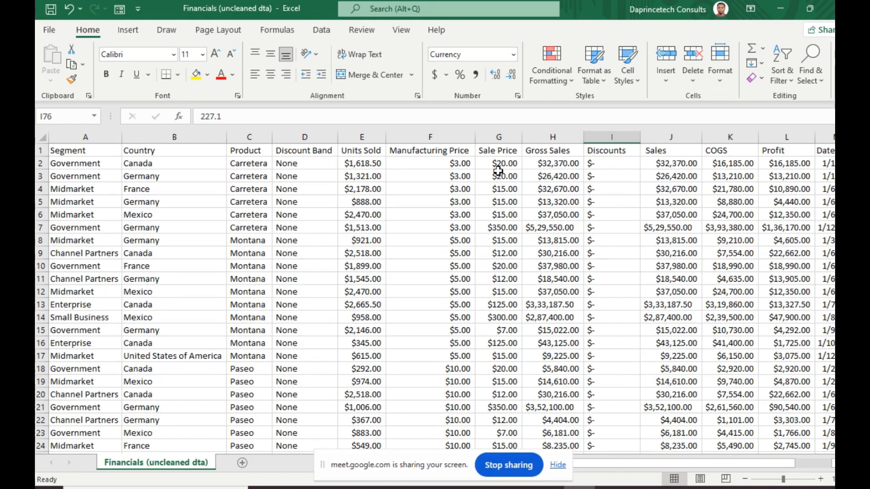
left_click(367, 165)
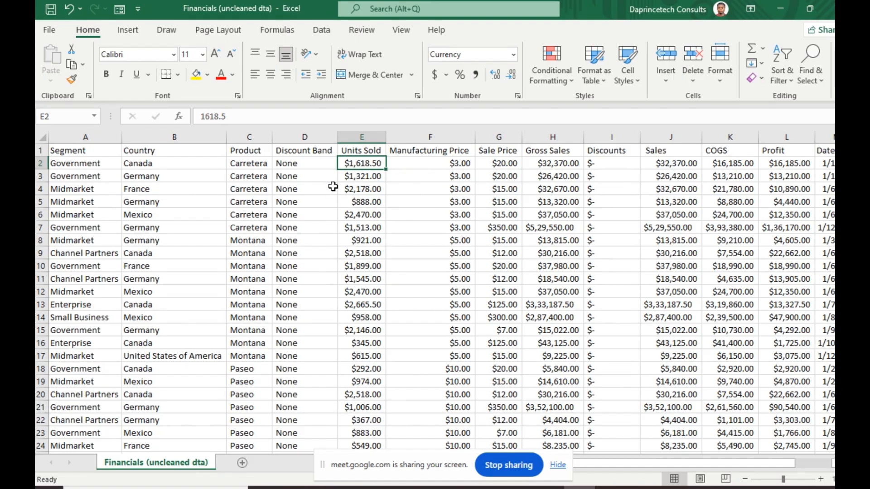
left_click(354, 175)
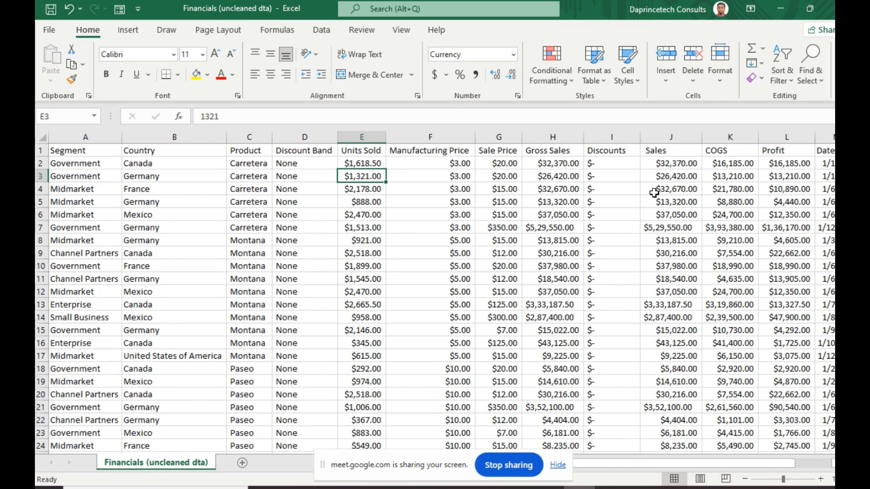
left_click(460, 281)
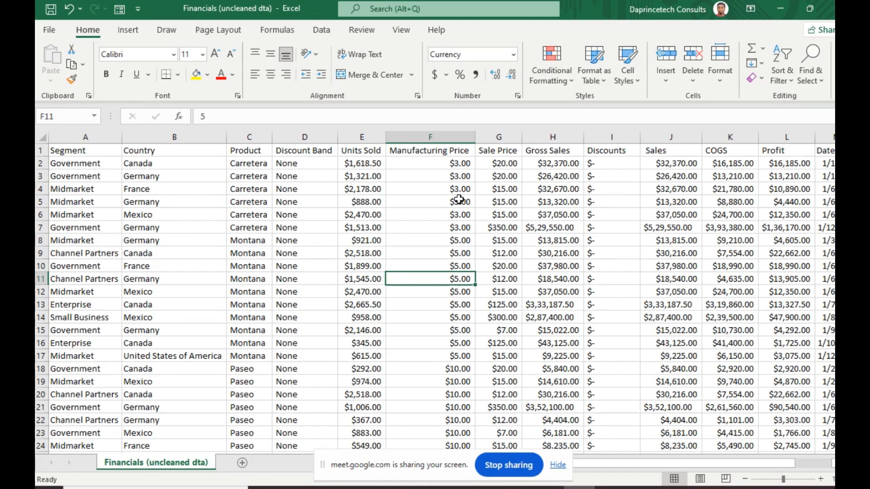
left_click_drag(345, 164, 383, 458)
left_click_drag(386, 291, 369, 192)
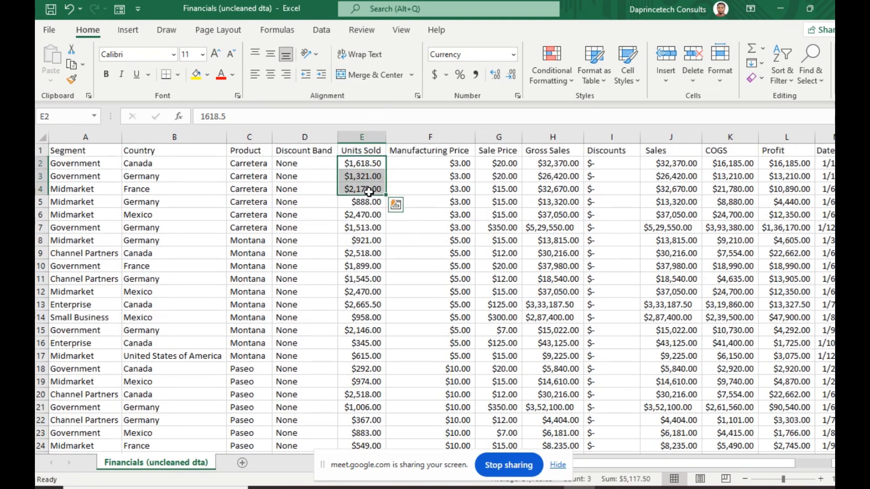
left_click(451, 165)
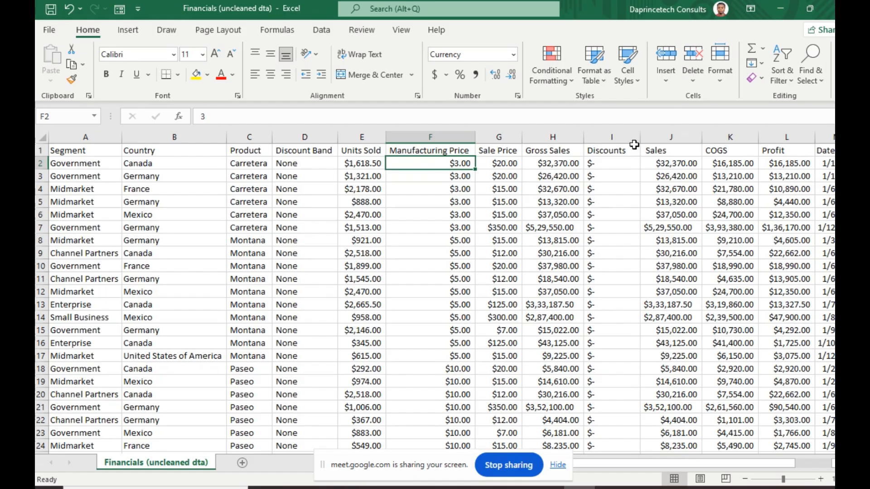
Step: Scan the Discounts column between the top rows and about row 92, checking the first numeric discount in row 55
scroll(623, 255, "down", 11)
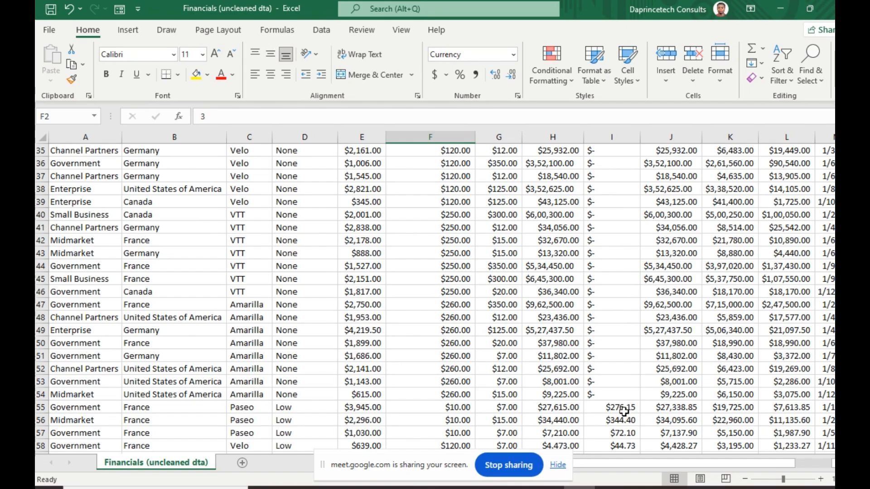
scroll(620, 408, "up", 11)
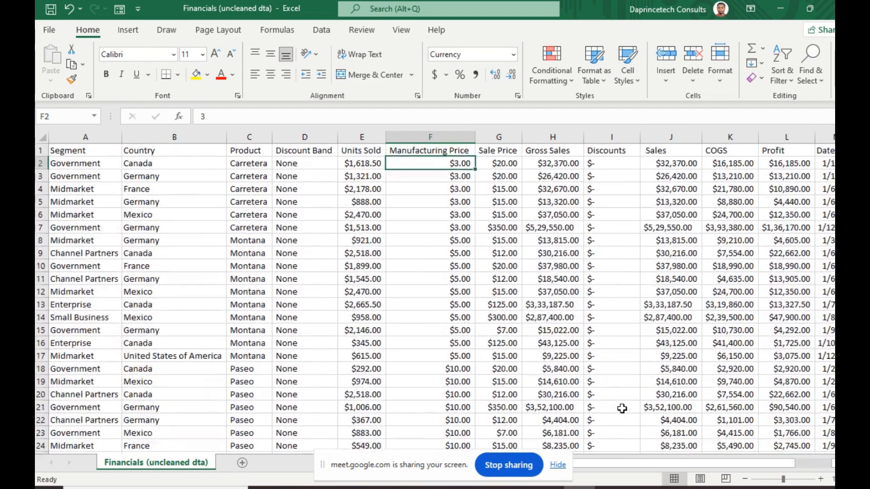
scroll(622, 409, "down", 20)
scroll(623, 412, "up", 20)
scroll(625, 413, "down", 20)
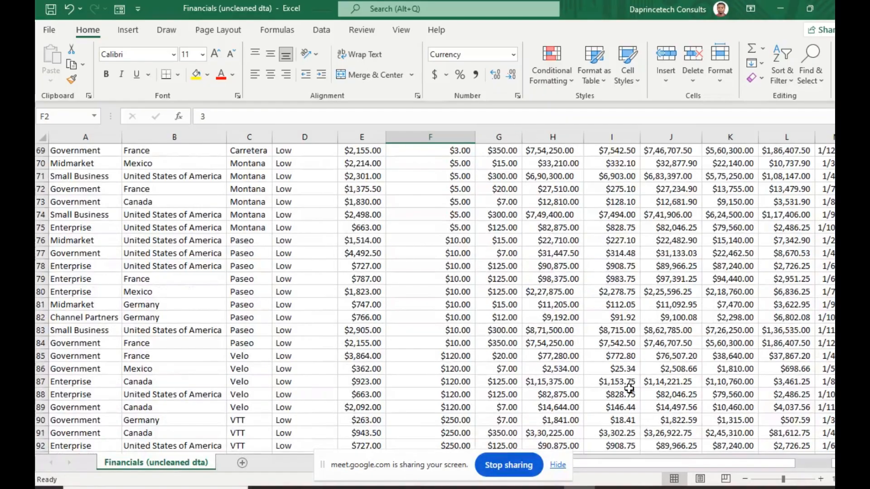
scroll(627, 398, "up", 11)
scroll(628, 406, "down", 11)
scroll(625, 259, "up", 11)
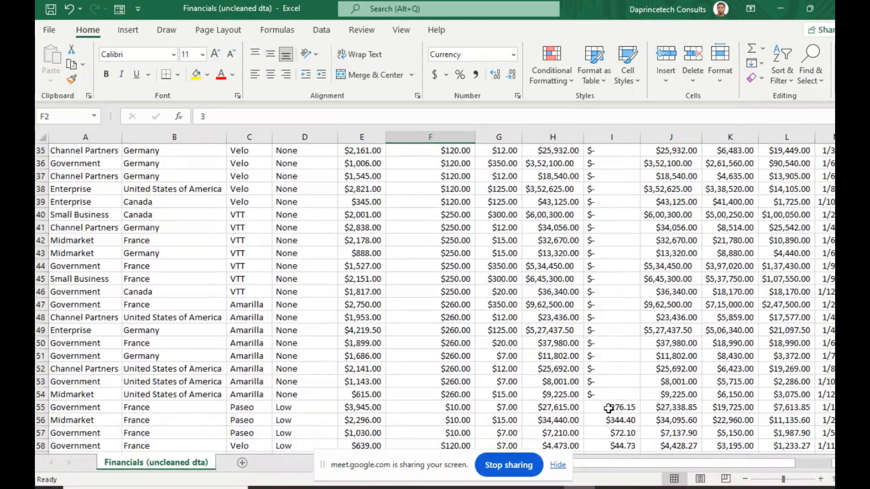
left_click(612, 406)
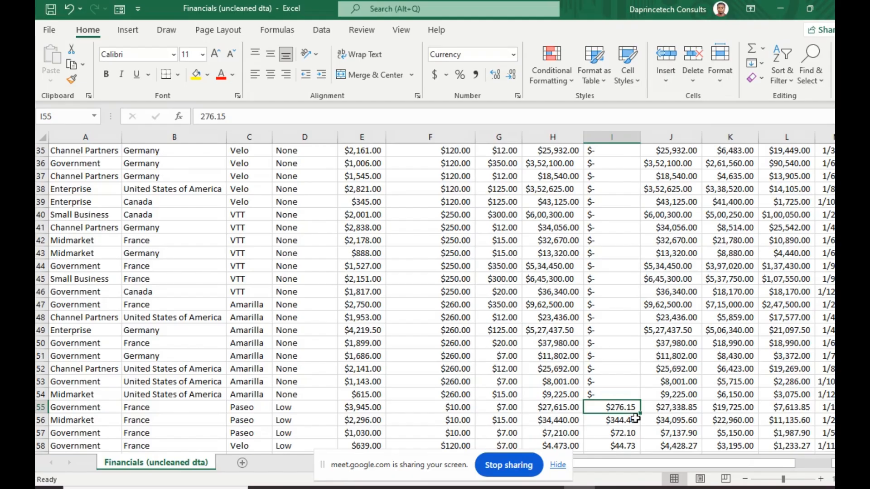
scroll(620, 414, "up", 11)
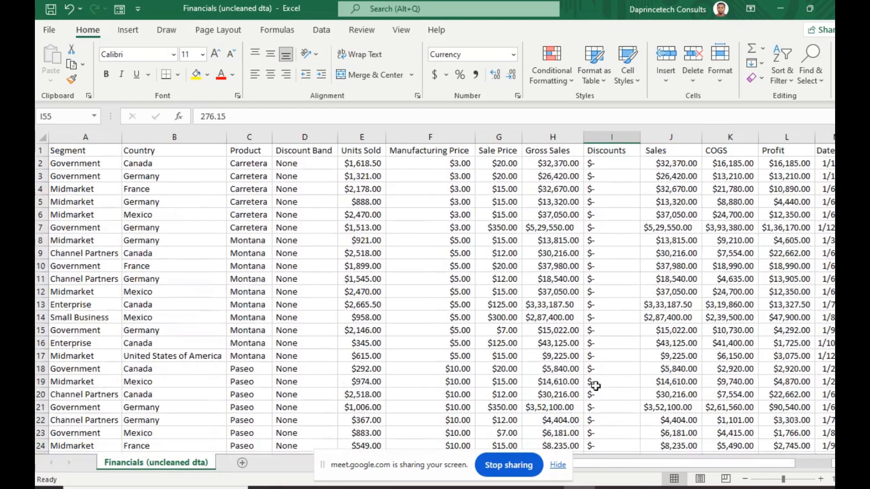
Step: Freeze the top row of the sheet so the column headings stay visible
left_click(180, 213)
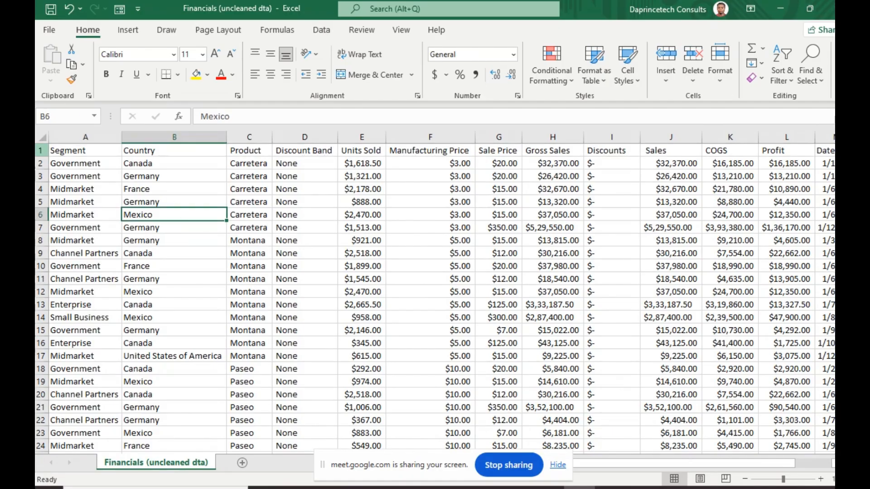
left_click(41, 150)
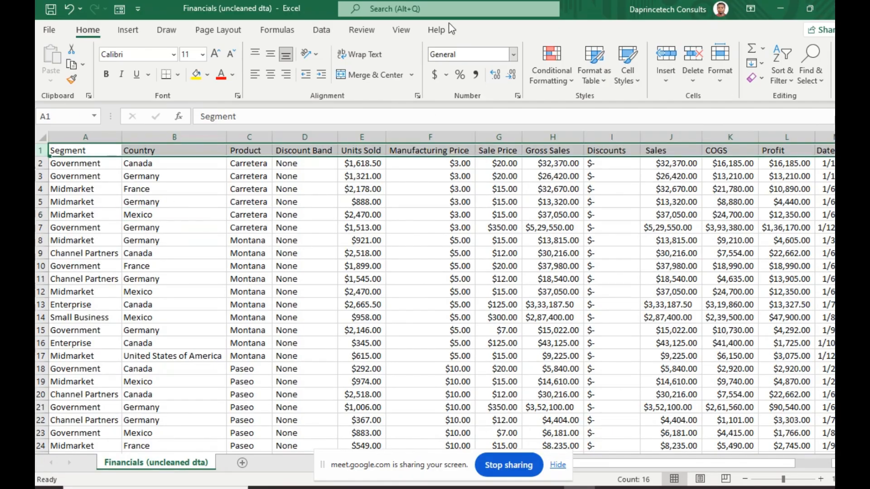
left_click(401, 31)
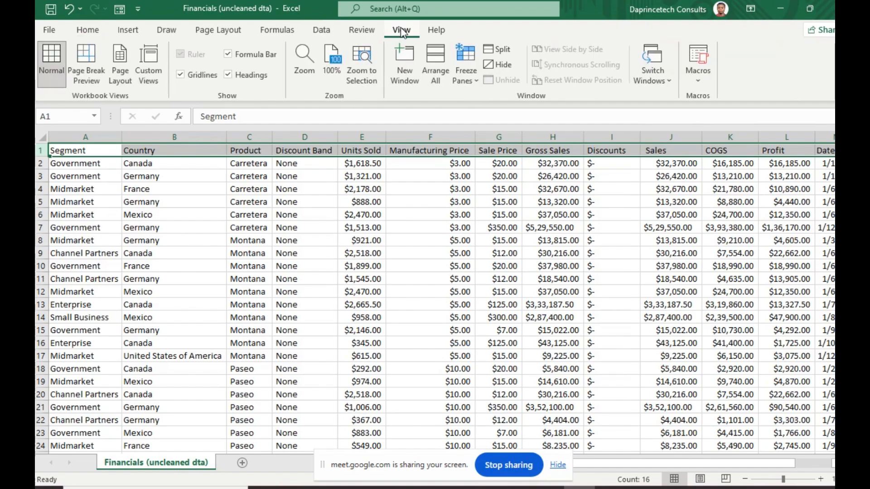
left_click(464, 77)
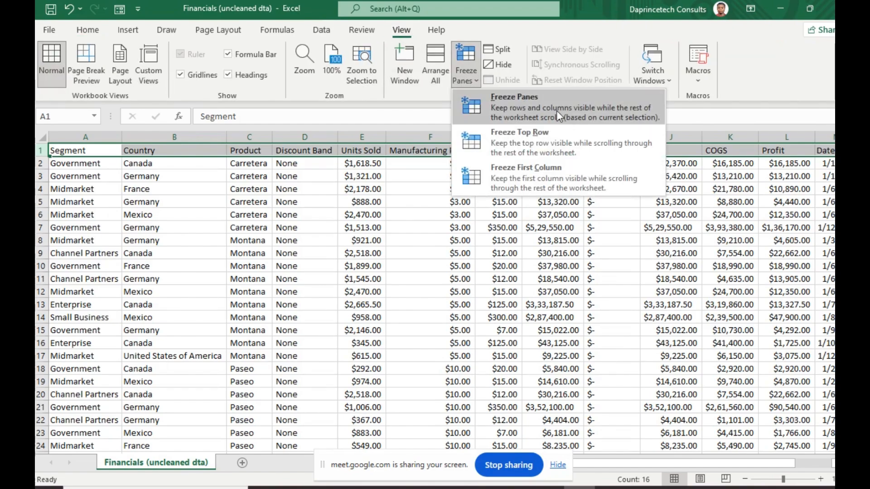
left_click(551, 149)
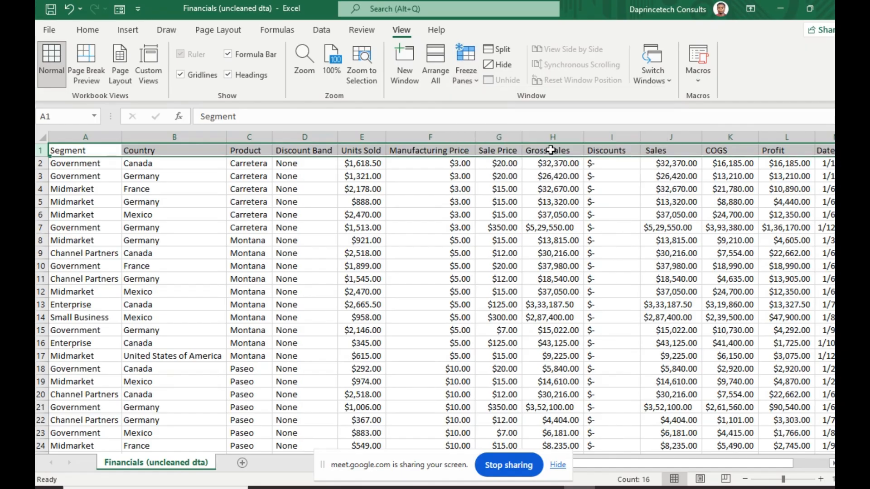
Step: Check the frozen headings against the data down to about row 92, including the Gross Sales in row 75 and the discount in row 70
scroll(556, 218, "down", 20)
left_click(539, 226)
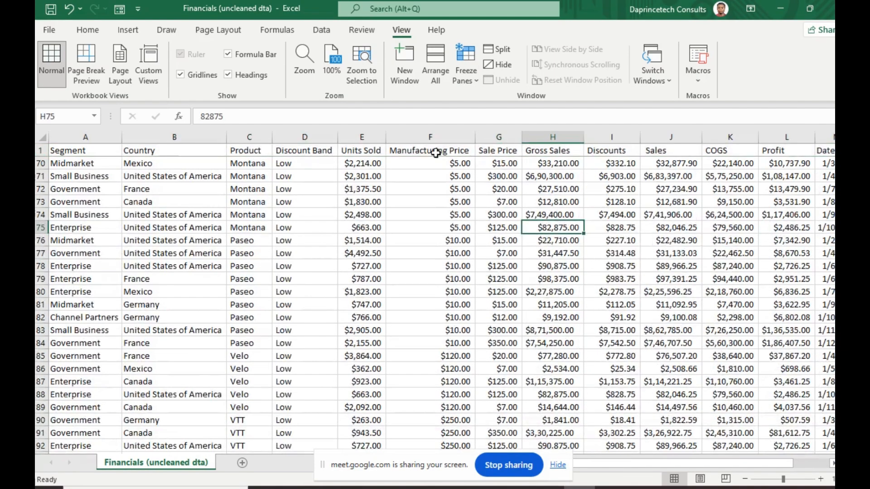
scroll(594, 290, "up", 20)
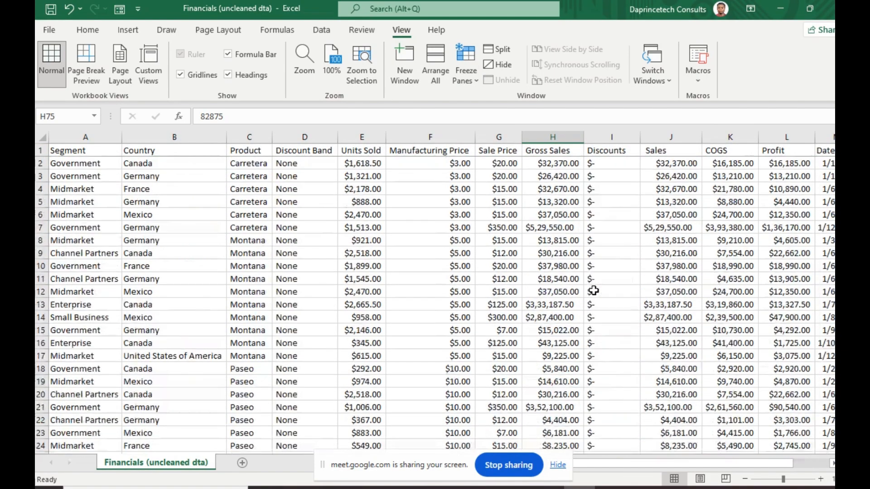
scroll(593, 290, "down", 20)
scroll(594, 290, "up", 11)
scroll(594, 290, "down", 9)
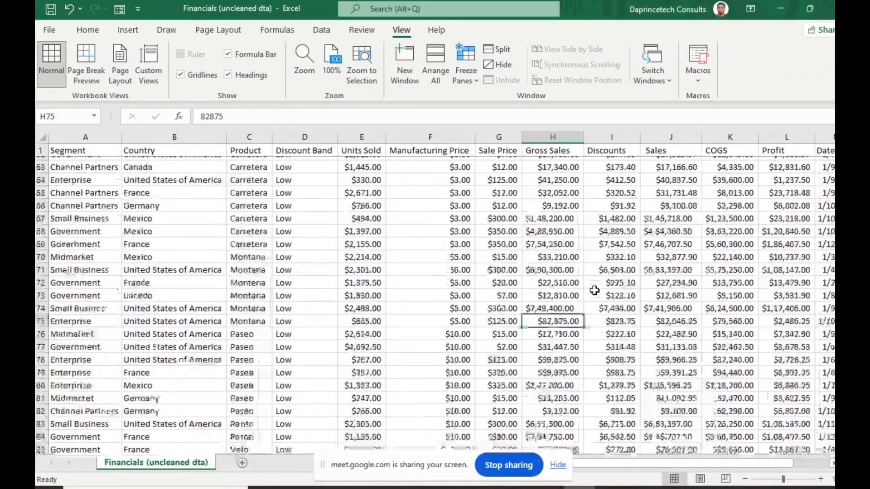
scroll(594, 291, "down", 3)
left_click(614, 163)
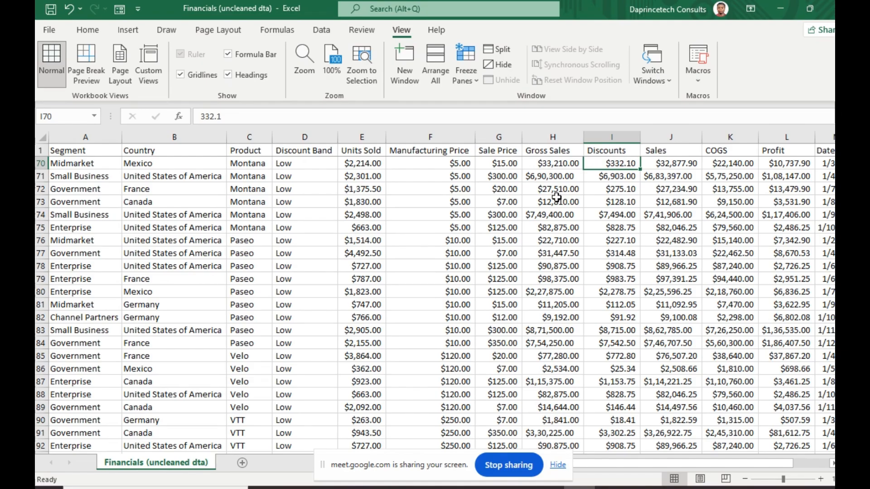
scroll(556, 197, "up", 11)
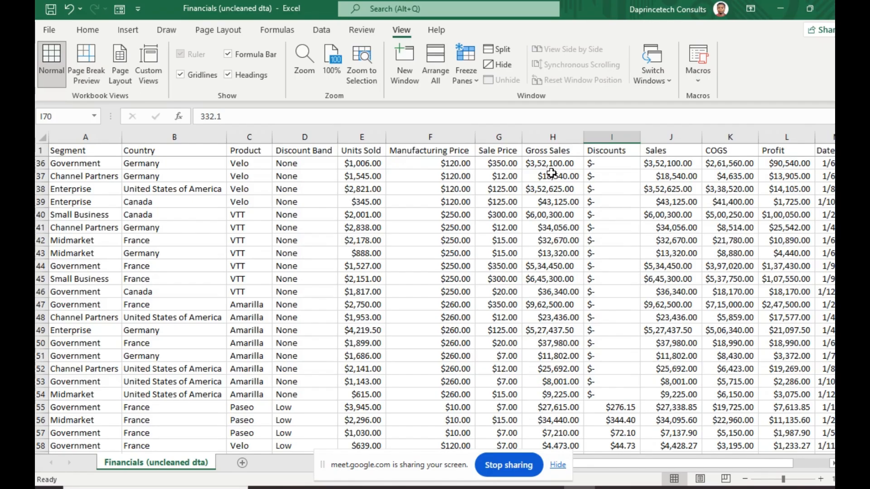
scroll(551, 172, "up", 11)
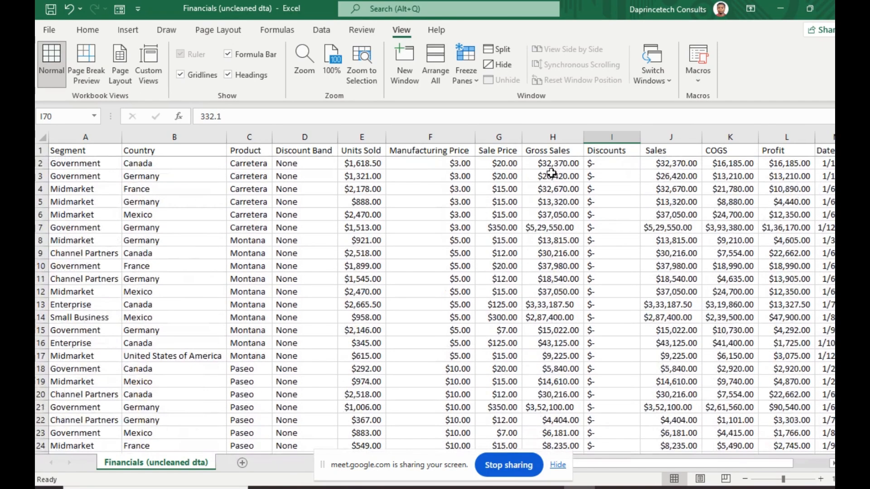
Step: Inspect the first Gross Sales value and the Units Sold values in rows 2 to 8
left_click(563, 164)
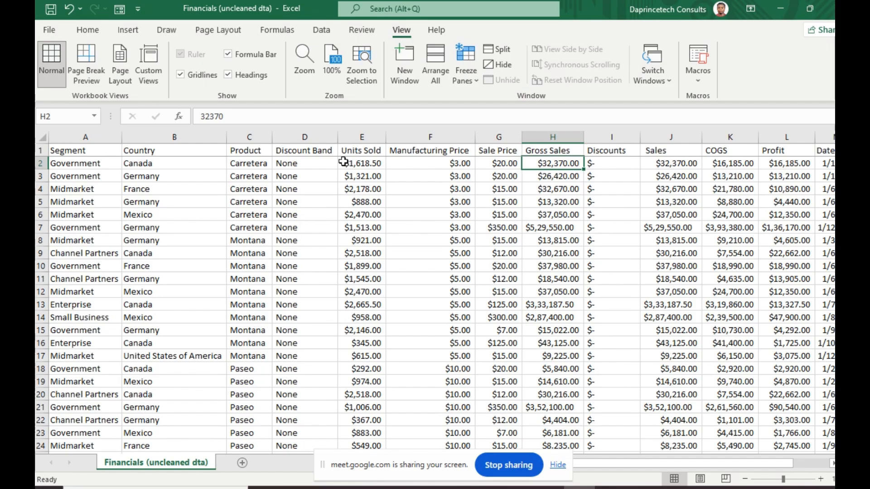
left_click_drag(358, 164, 353, 239)
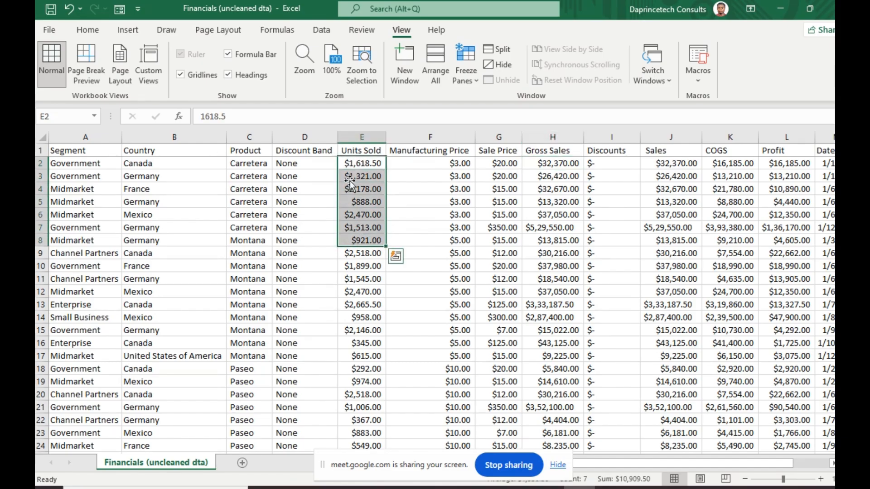
left_click(350, 165)
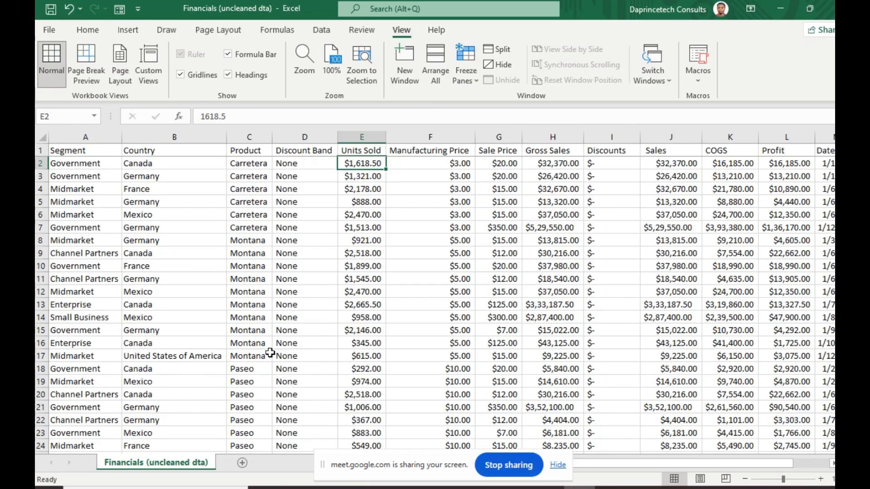
left_click(377, 177)
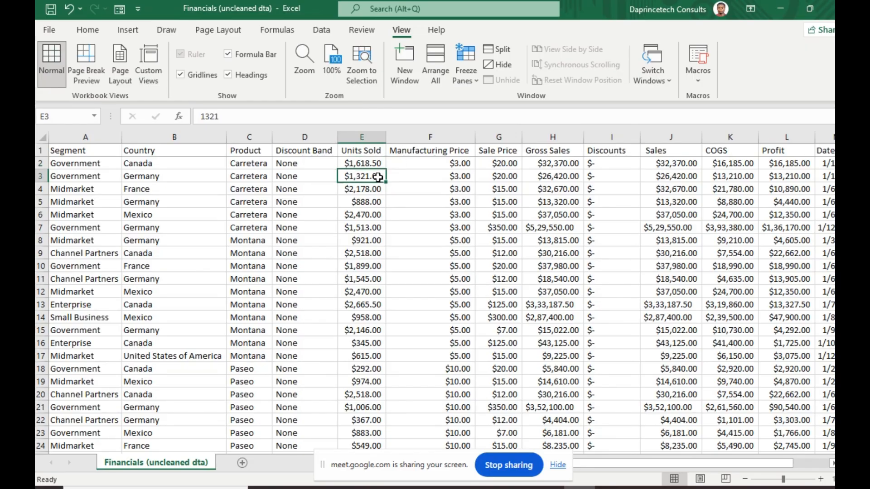
left_click(363, 159)
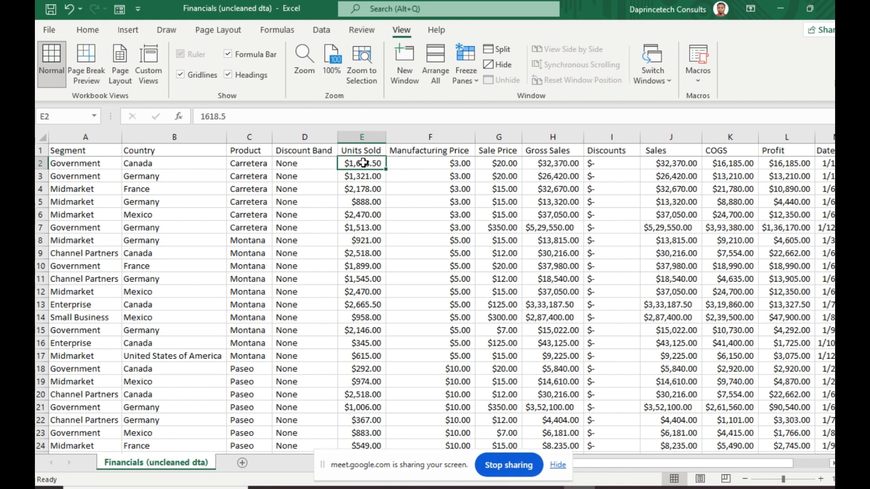
left_click_drag(363, 160, 369, 230)
left_click(363, 226)
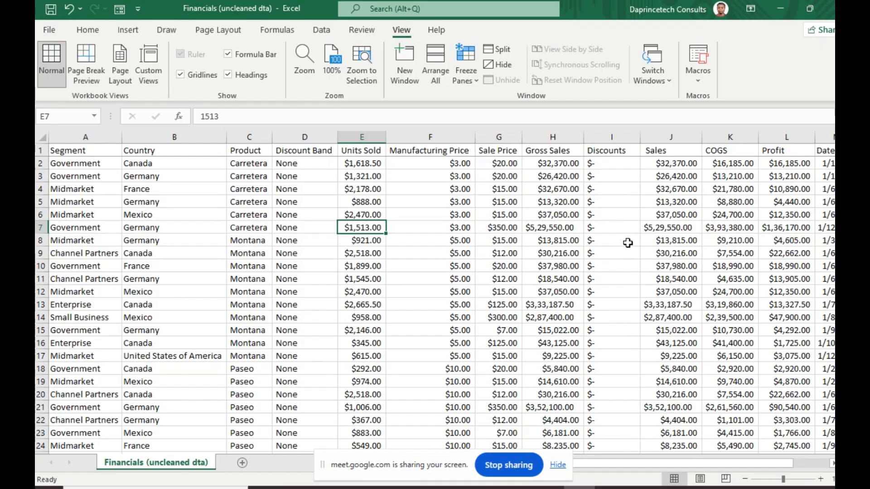
Step: Review the "$-" entries in the Discounts column from row 2 through the rows around 46 to 54
left_click_drag(610, 164, 627, 475)
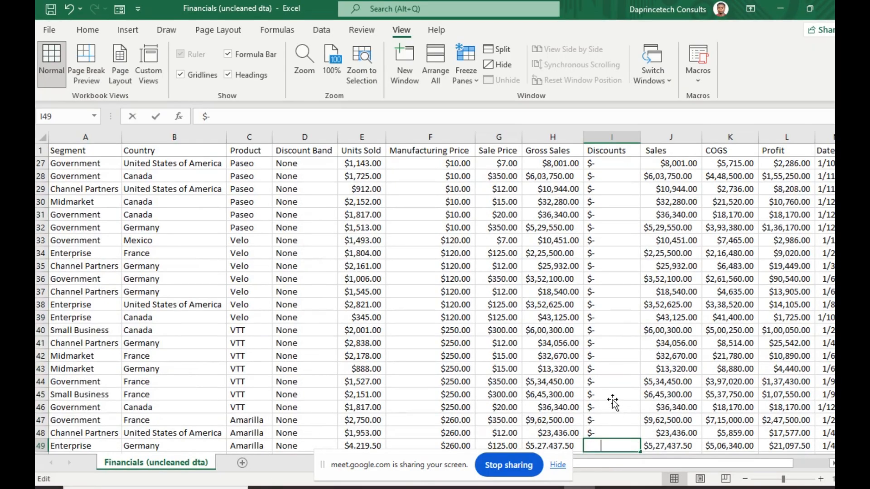
left_click_drag(612, 433, 614, 406)
scroll(616, 405, "down", 15)
scroll(614, 394, "up", 20)
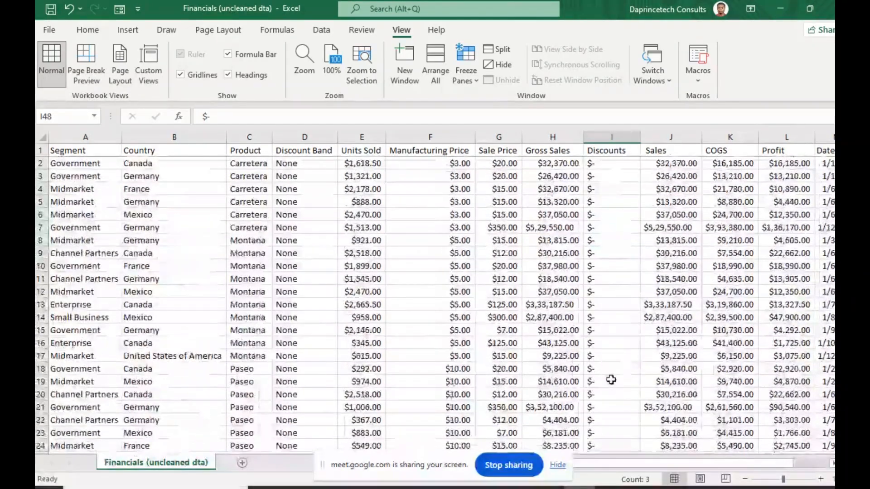
scroll(611, 381, "down", 10)
scroll(611, 379, "down", 10)
scroll(614, 394, "up", 10)
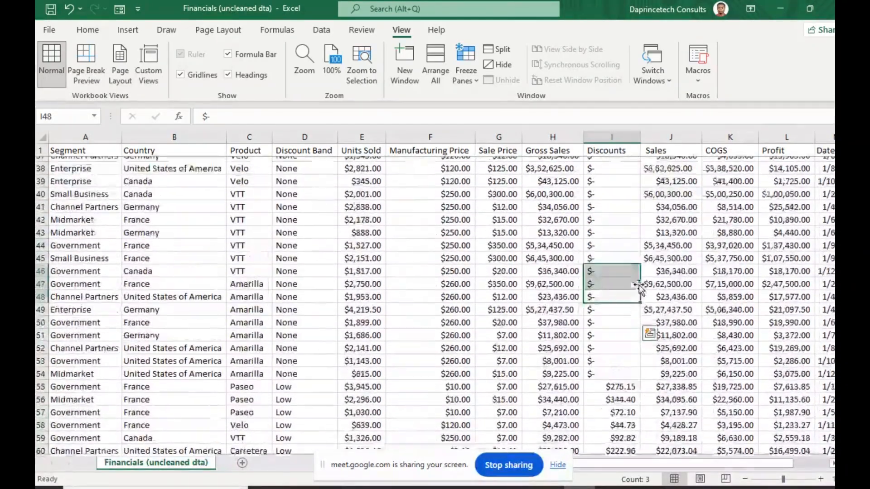
Step: Compare the numeric discounts in rows 55 and 56 with the "$-" entries at the start of the Discounts column
left_click(612, 408)
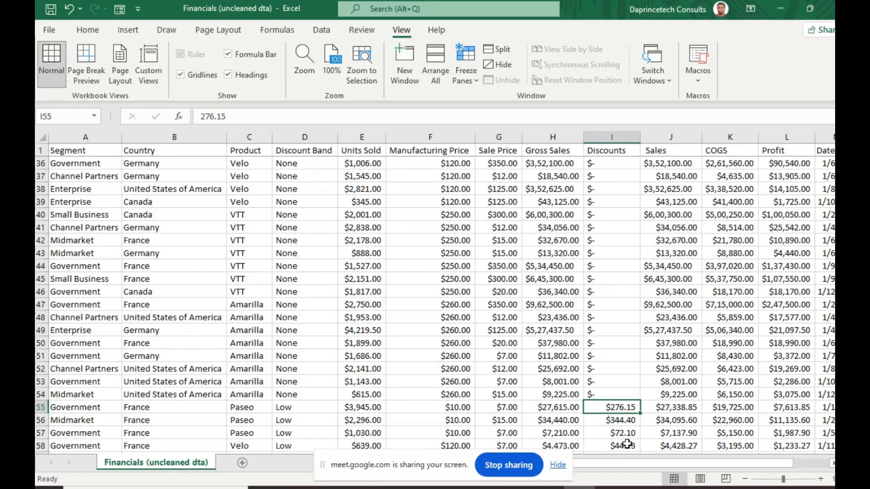
left_click(624, 422)
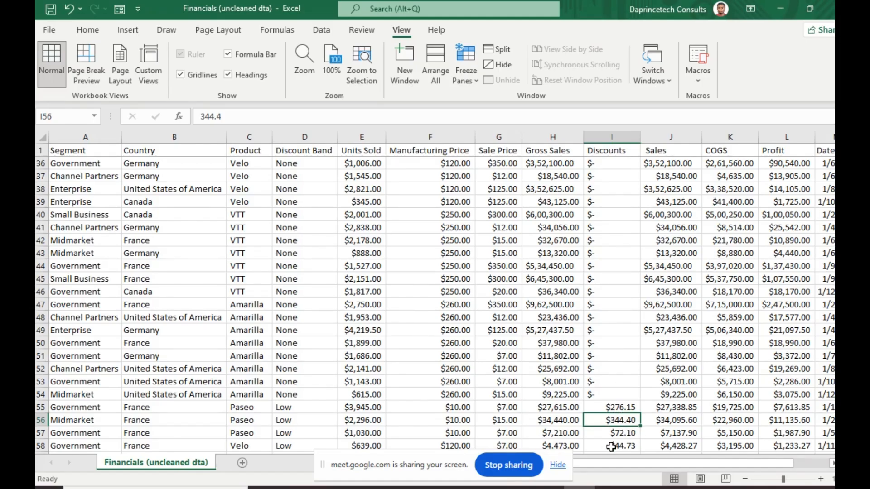
scroll(635, 338, "down", 11)
scroll(616, 349, "up", 20)
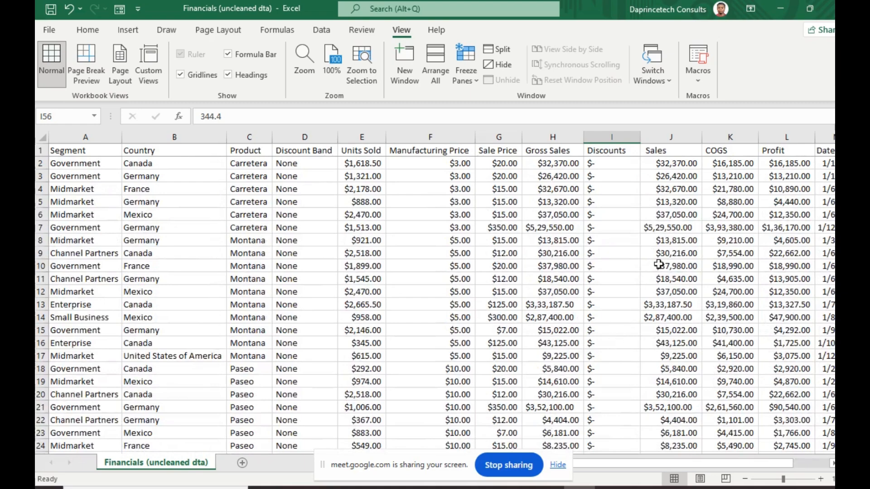
Step: Review the "$-" entries in the Discounts column from row 2 through row 17 and further down the sheet
left_click_drag(608, 163, 626, 356)
left_click(624, 211)
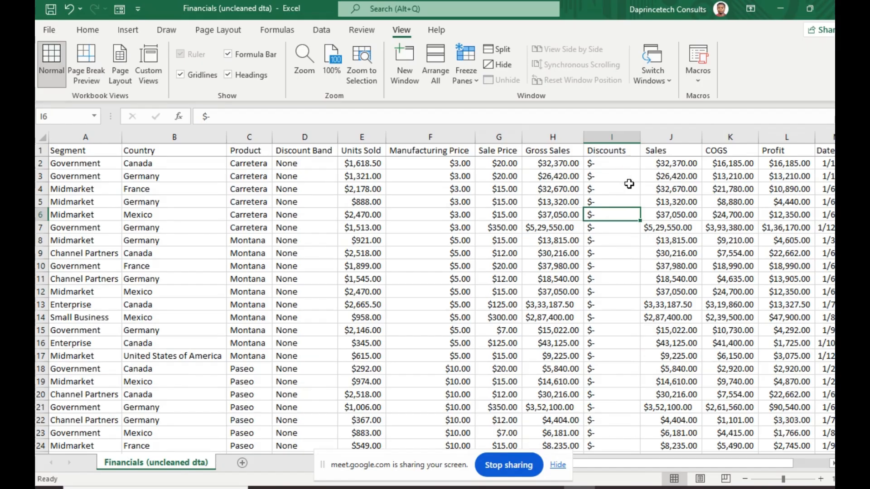
scroll(628, 184, "down", 20)
scroll(628, 185, "up", 20)
left_click_drag(674, 465, 669, 282)
Step: Clear the "$-" entry from the first Discounts cell, I2
left_click(613, 164)
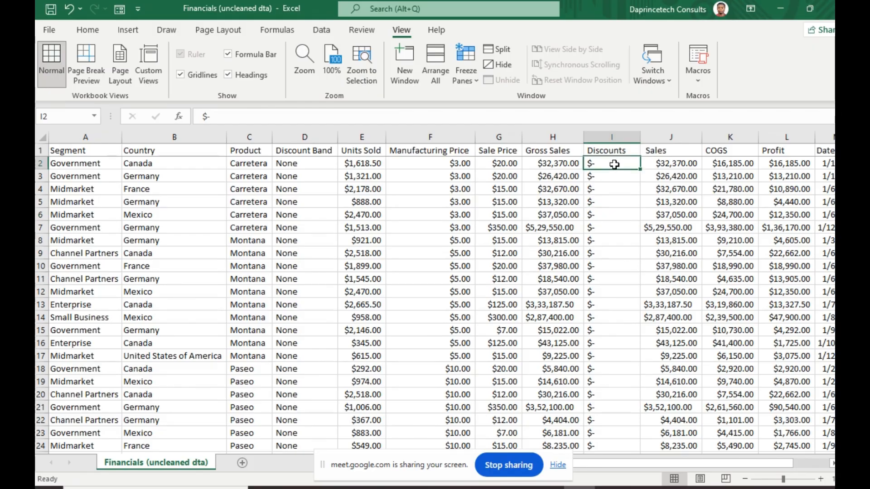
left_click(87, 29)
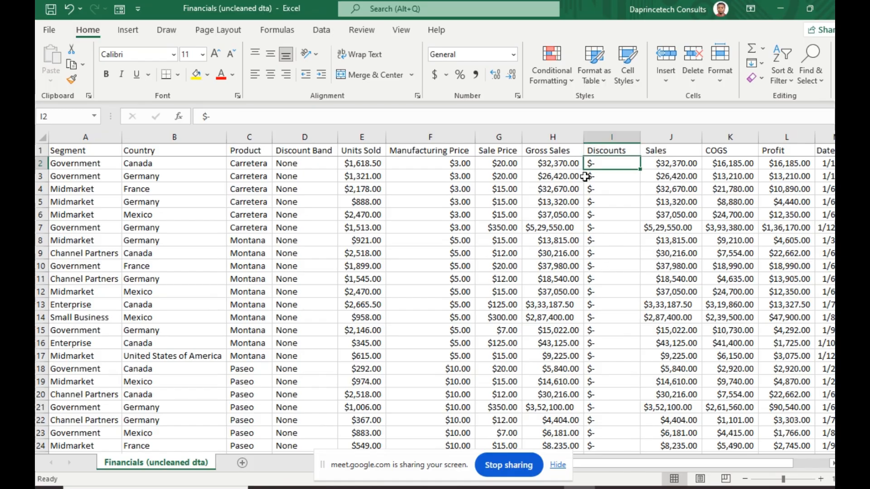
key("BackSpace")
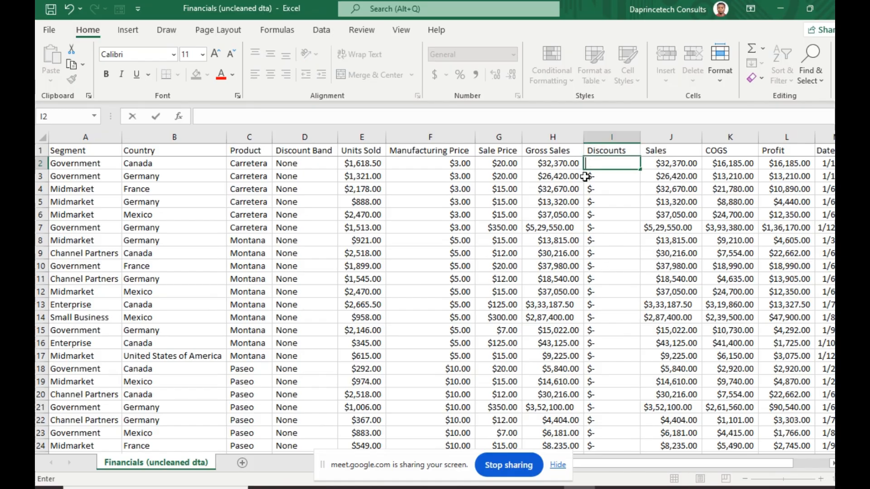
left_click(628, 193)
Step: Format the whole Discounts column as Currency and check its values down to about row 330
left_click(610, 137)
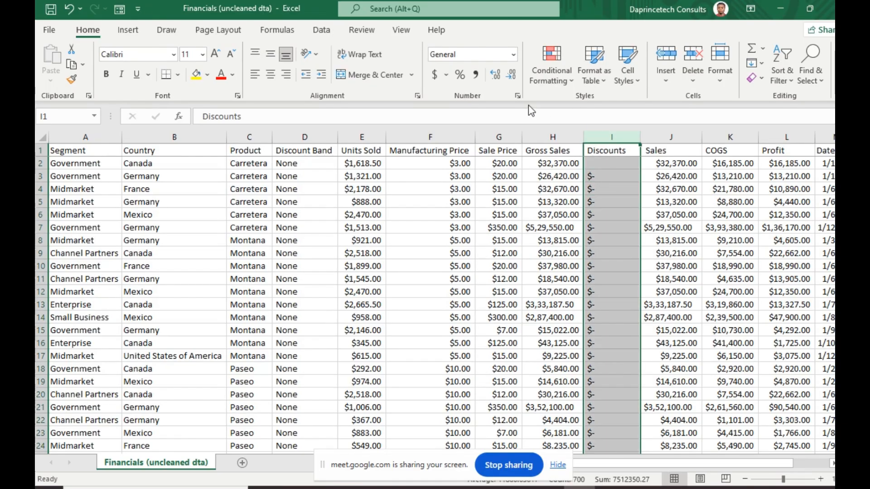
left_click(514, 56)
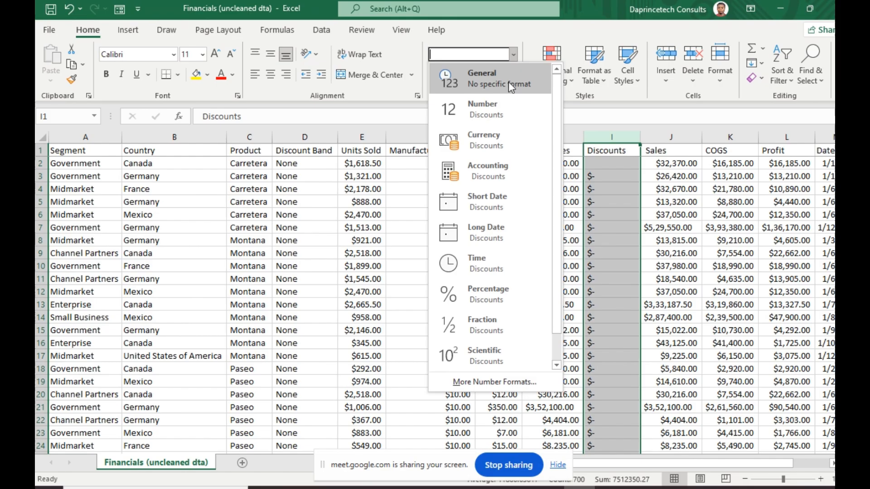
left_click(500, 137)
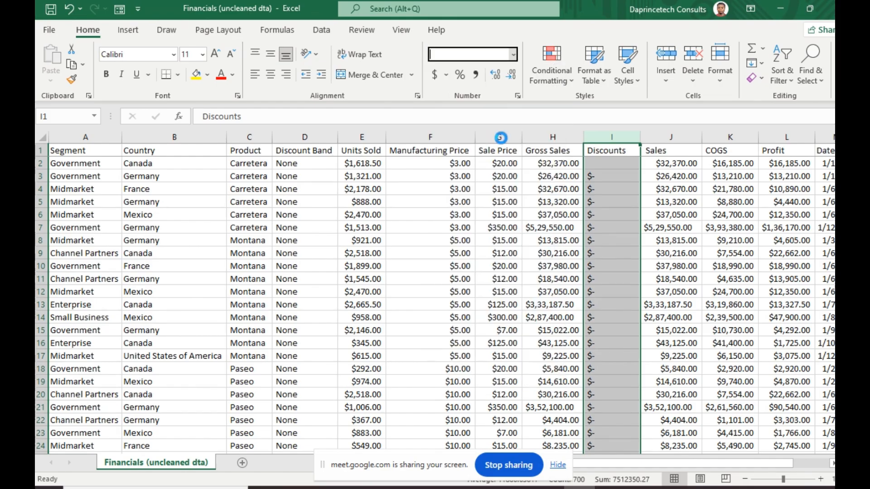
left_click(617, 201)
scroll(616, 191, "down", 20)
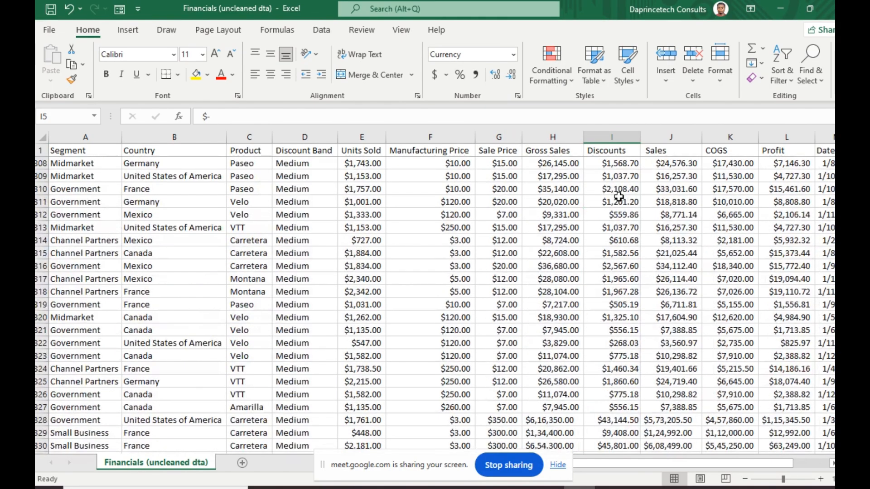
left_click(618, 202)
scroll(618, 195, "up", 20)
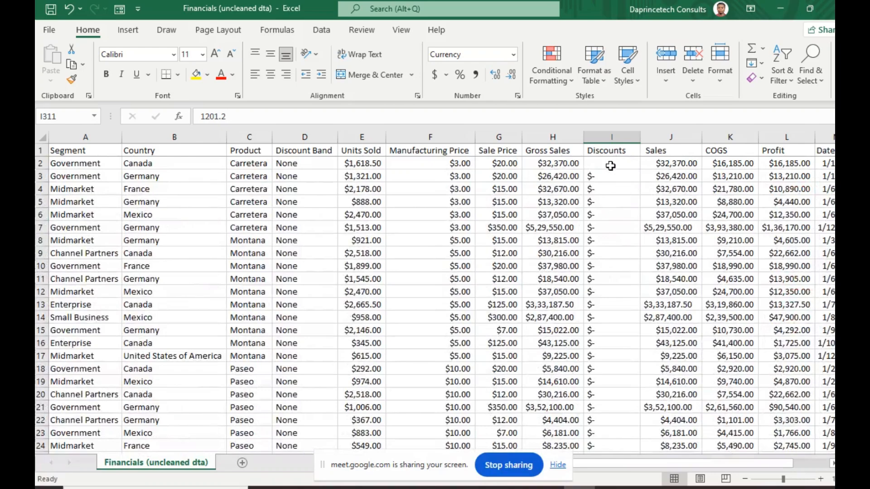
Step: Clear the contents of all remaining "$-" entries in the Discounts column, from I3 to I54
left_click(611, 163)
left_click(611, 151)
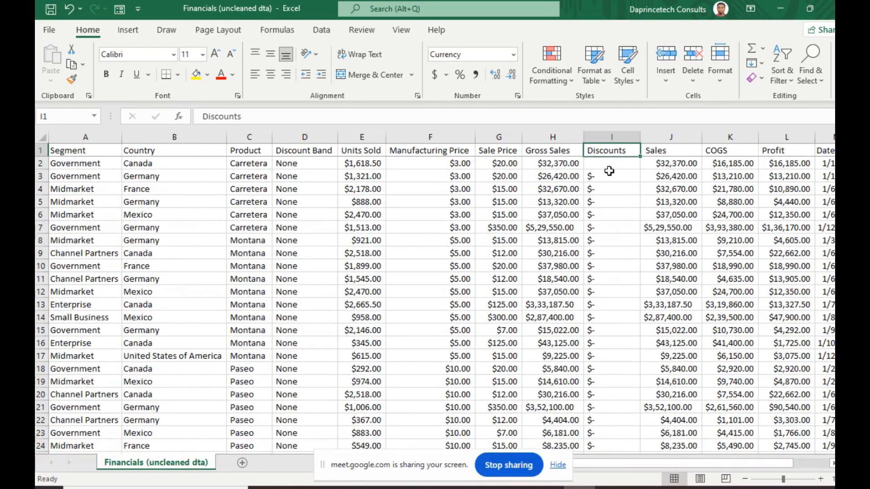
left_click(610, 176)
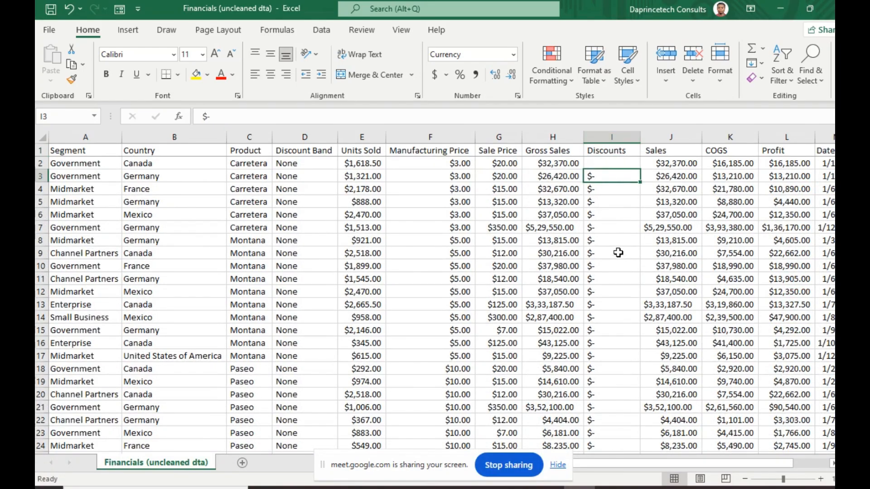
left_click(600, 162)
left_click(600, 173)
left_click_drag(602, 175, 617, 190)
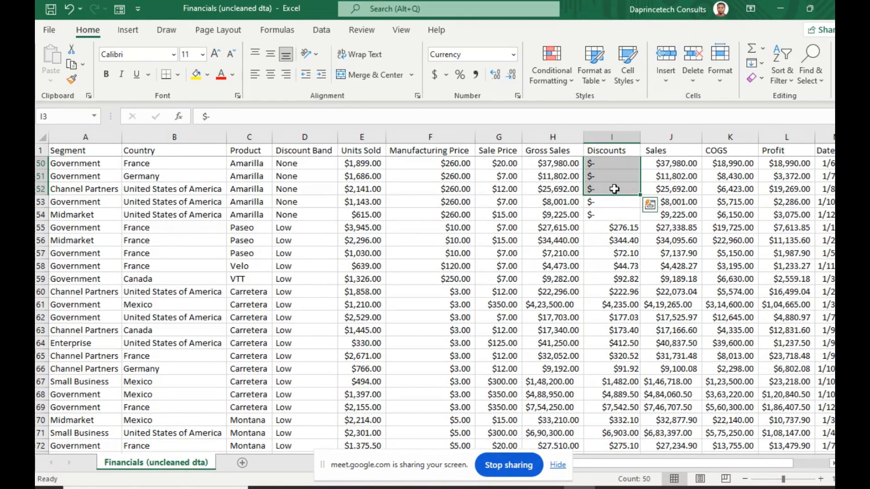
key("shift+Down")
key("shift+Down")
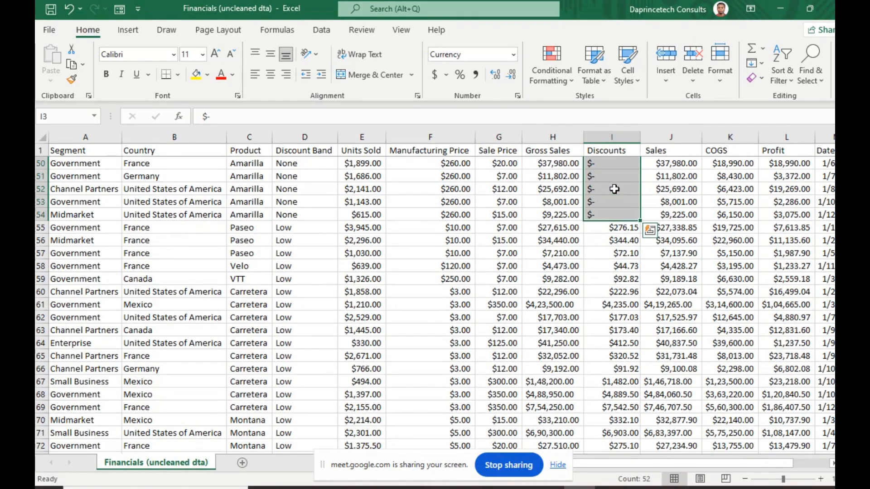
right_click(615, 187)
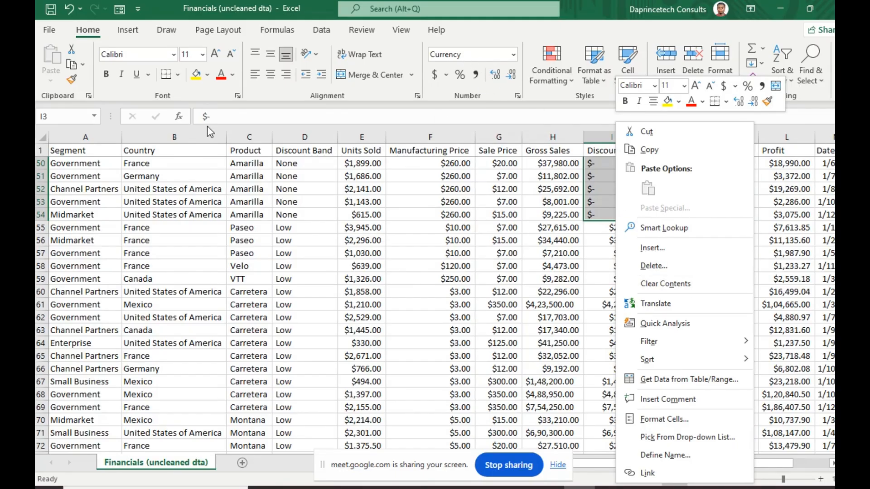
left_click(660, 282)
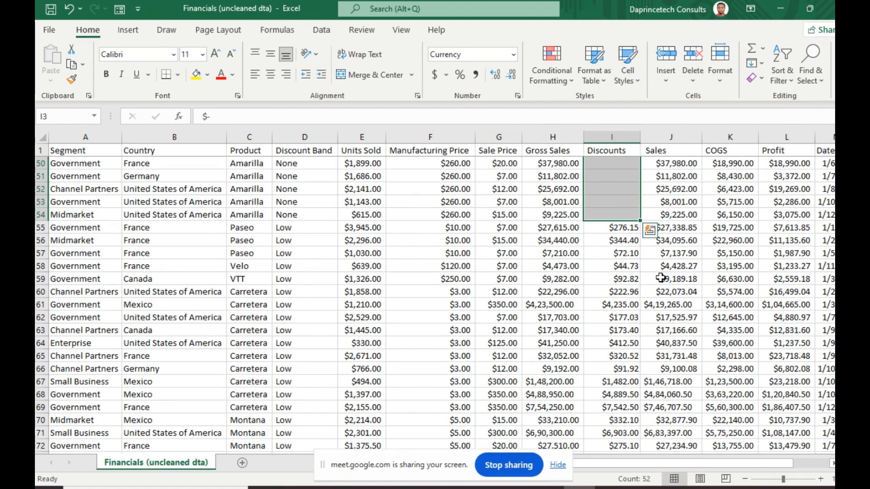
Step: Enter the formula =(H2/100) in I2 to calculate the first discount from Gross Sales
scroll(645, 259, "up", 4)
scroll(645, 259, "up", 12)
scroll(646, 258, "down", 20)
scroll(647, 258, "up", 20)
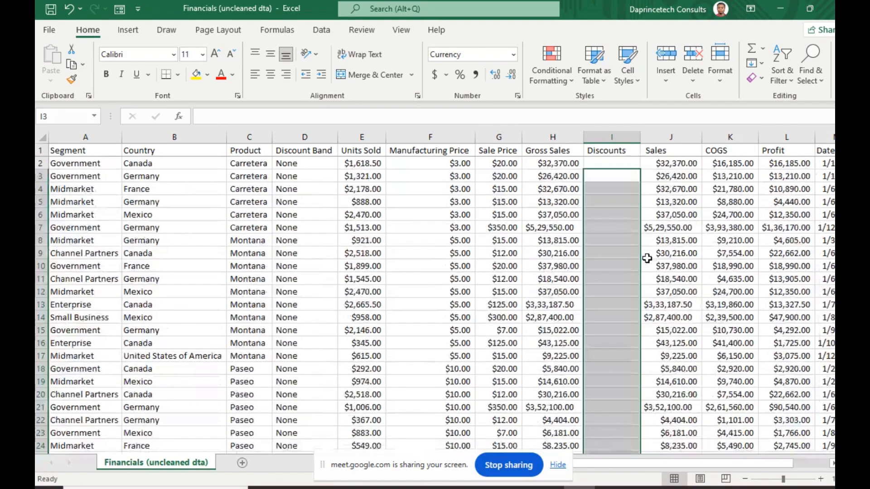
left_click(607, 164)
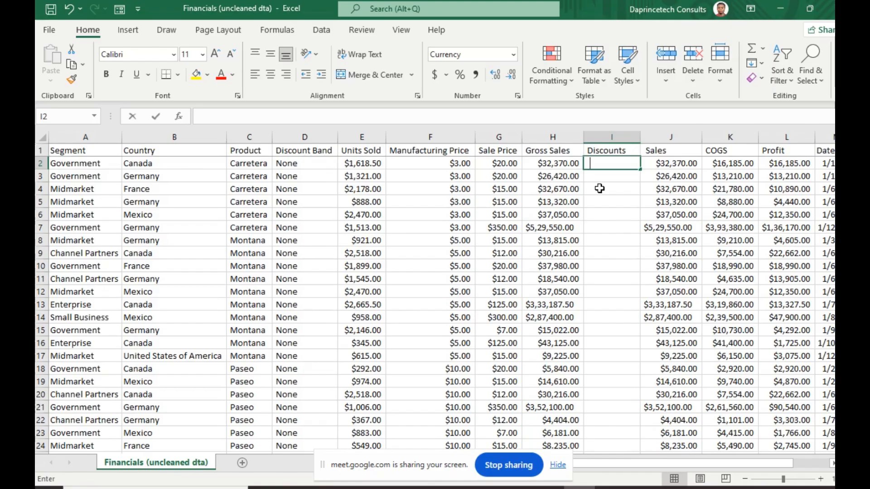
type("=")
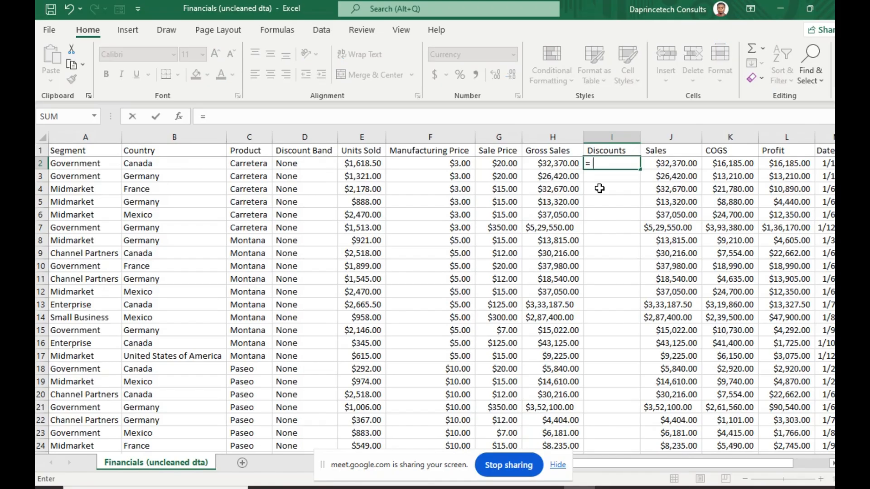
type("(h")
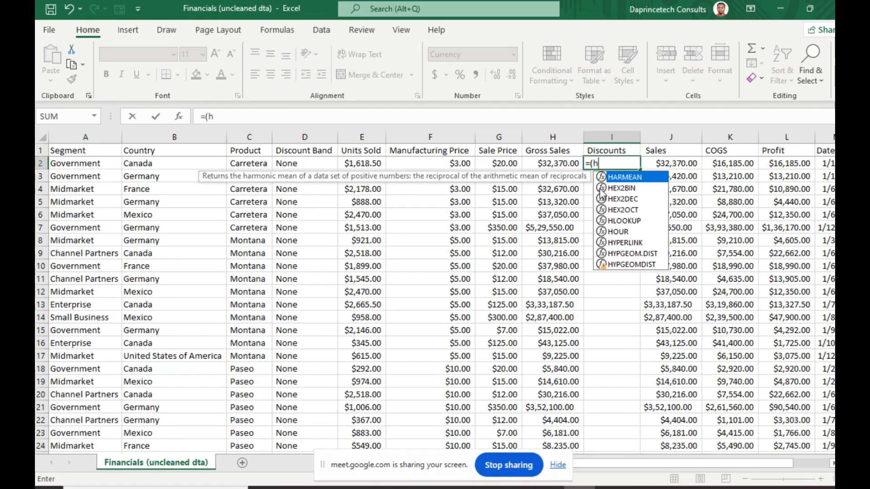
type("2")
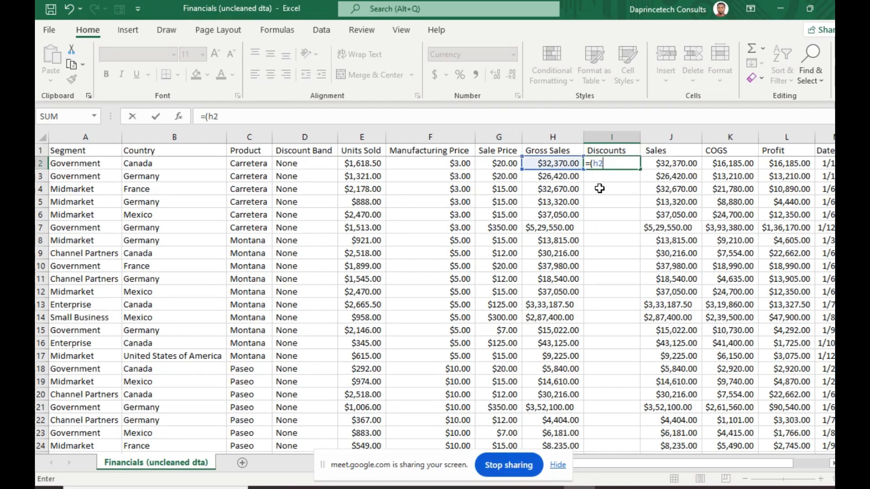
type("/100)")
key("Return")
Step: Fill the I2 discount formula down through the empty Discounts cells to row 54
left_click(613, 165)
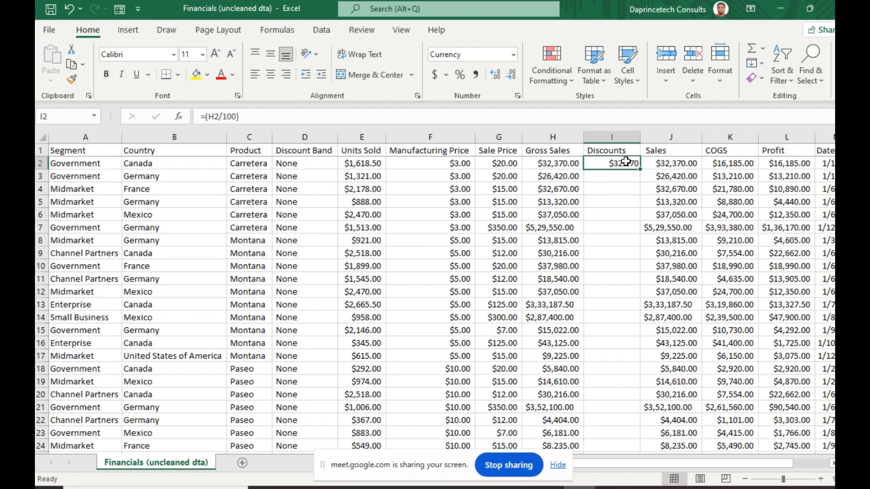
double_click(640, 174)
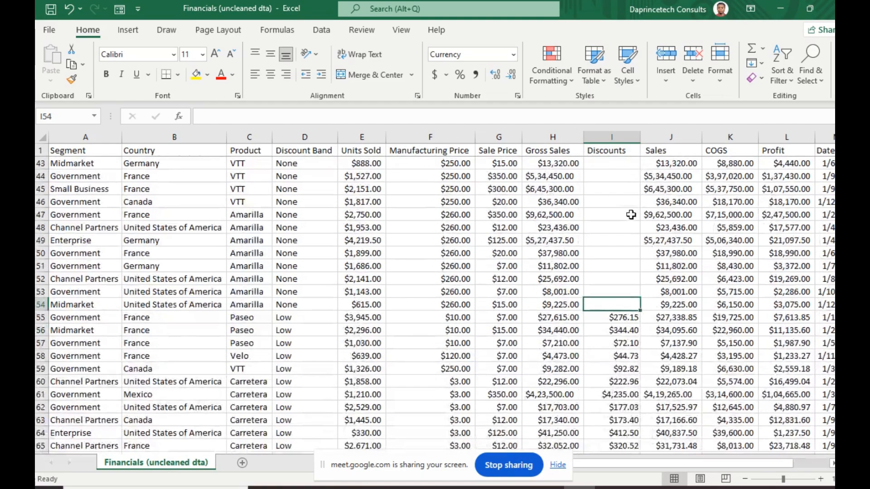
scroll(637, 175, "up", 14)
left_click(632, 166)
double_click(639, 169)
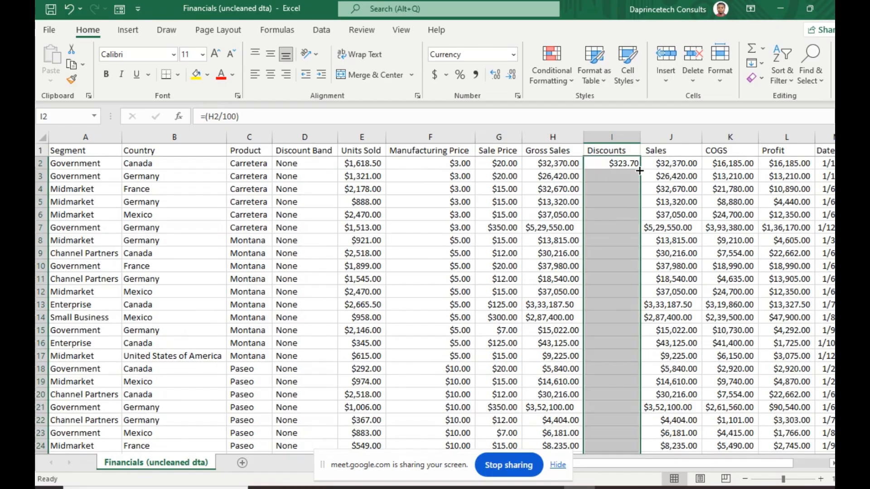
scroll(622, 239, "down", 20)
scroll(622, 239, "up", 20)
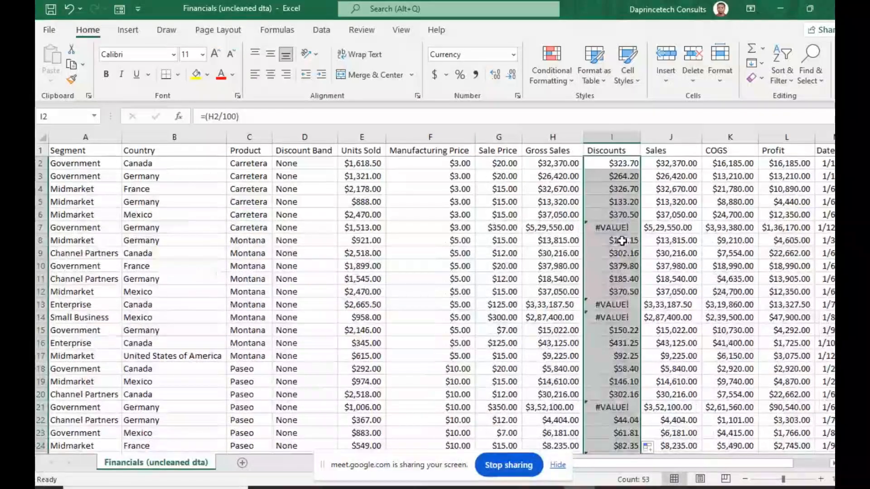
Step: Inspect the "#VALUE!" discounts in rows 7 and 13 against the Gross Sales values in rows 7, 9 and 11
left_click(622, 227)
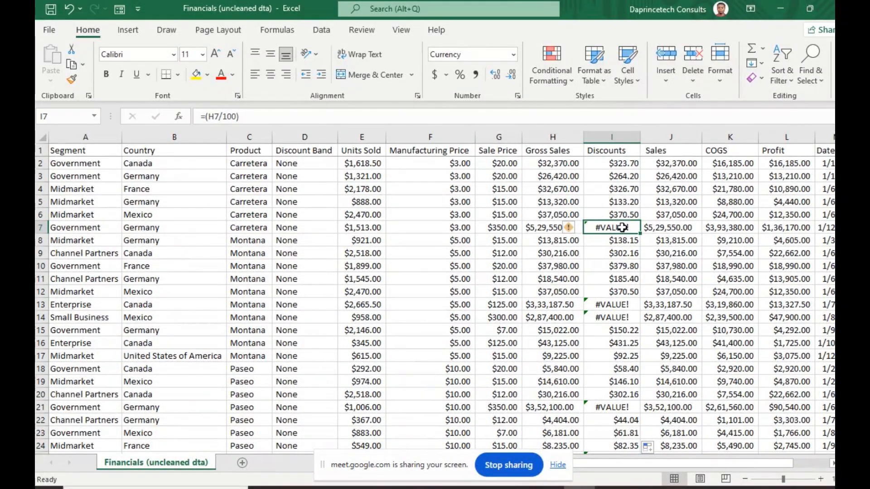
mouse_move(570, 226)
left_click(546, 226)
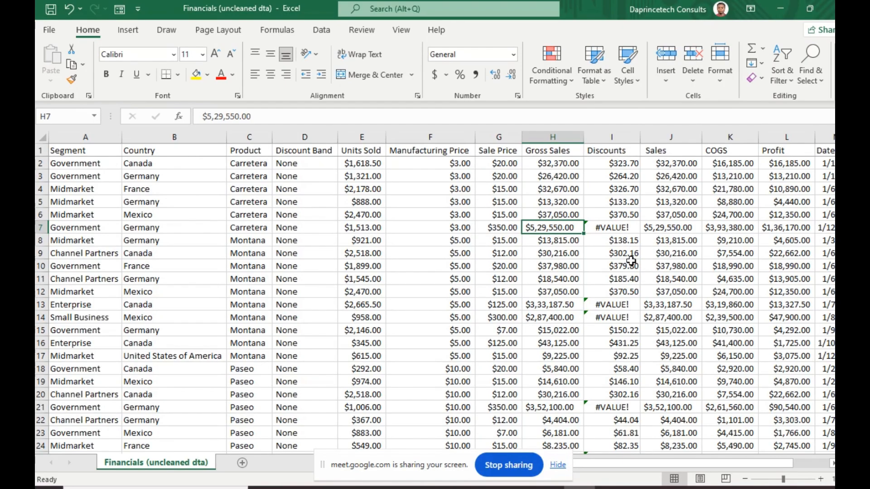
scroll(631, 262, "down", 10)
scroll(631, 262, "up", 10)
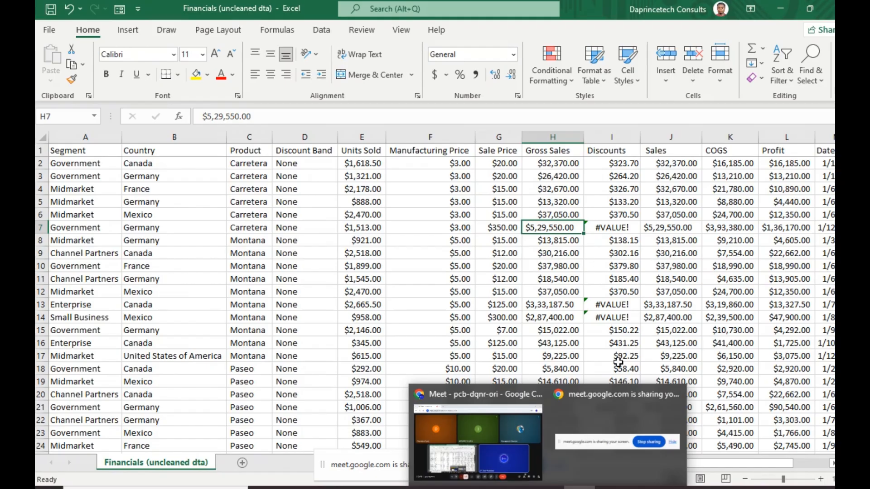
left_click(571, 276)
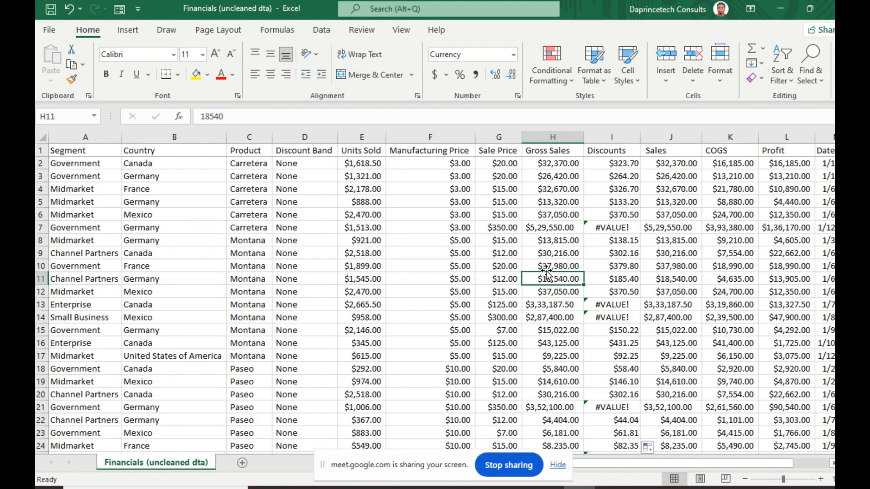
left_click(567, 252)
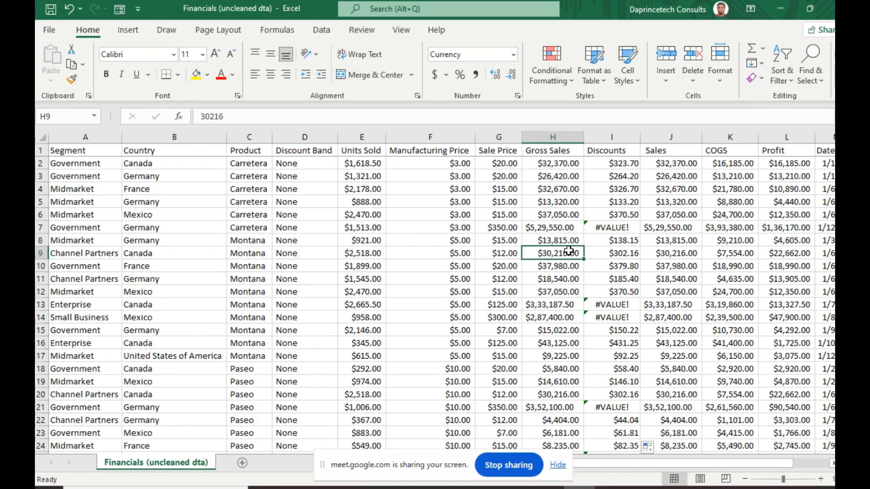
left_click(616, 305)
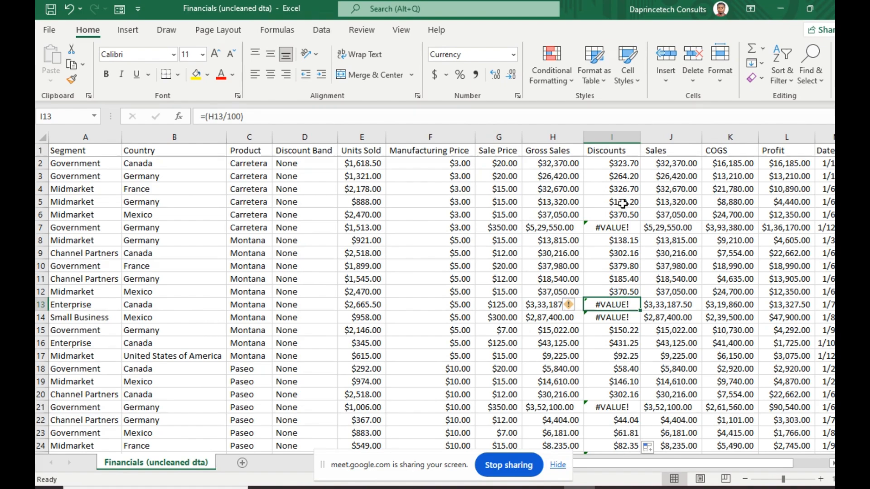
left_click(618, 225)
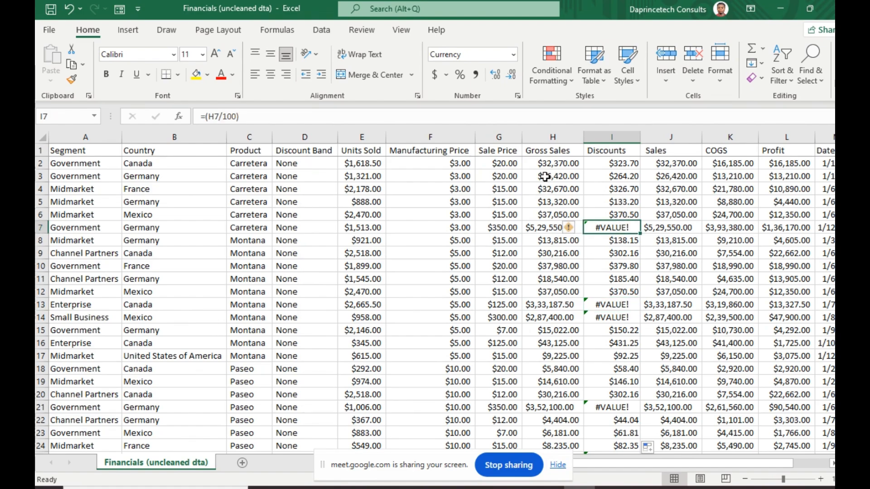
Step: Compare the Gross Sales values in rows 2 to 6 with the entry and number format in row 7
left_click_drag(549, 163, 561, 217)
left_click(561, 216)
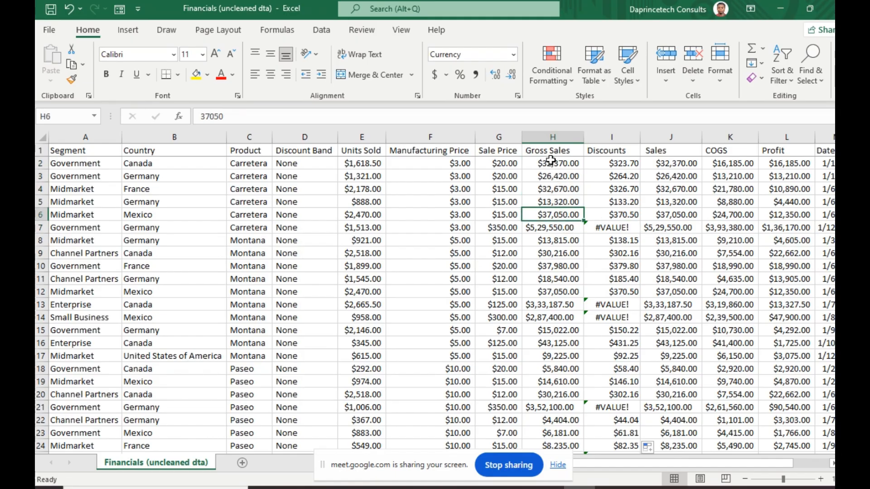
left_click_drag(550, 162, 559, 212)
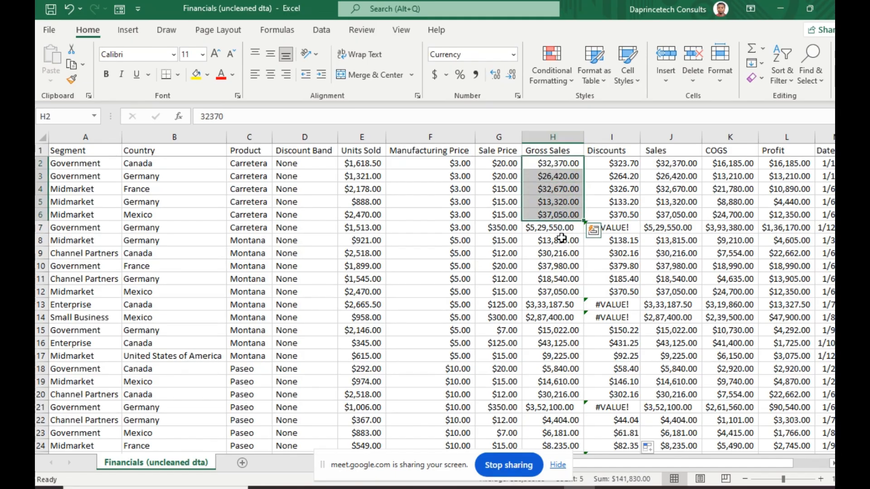
left_click(549, 231)
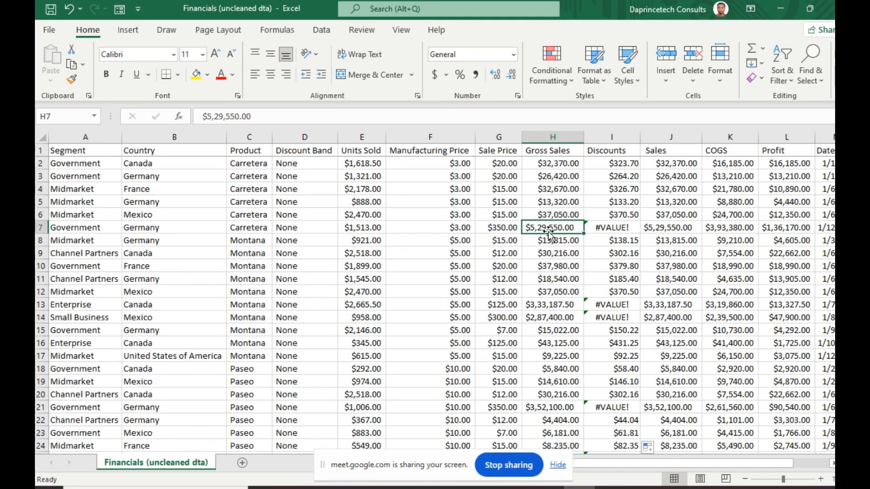
Step: Apply the Currency number format to the whole Gross Sales column
left_click(541, 139)
left_click(513, 55)
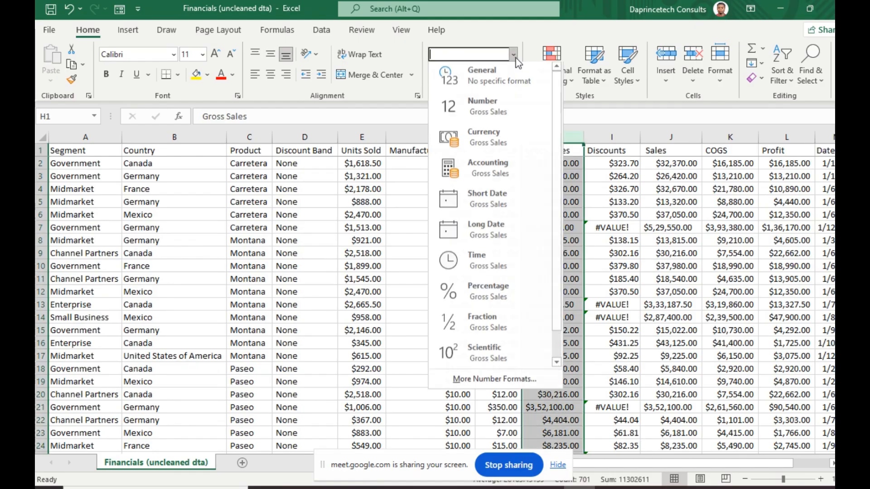
left_click(481, 134)
left_click(544, 226)
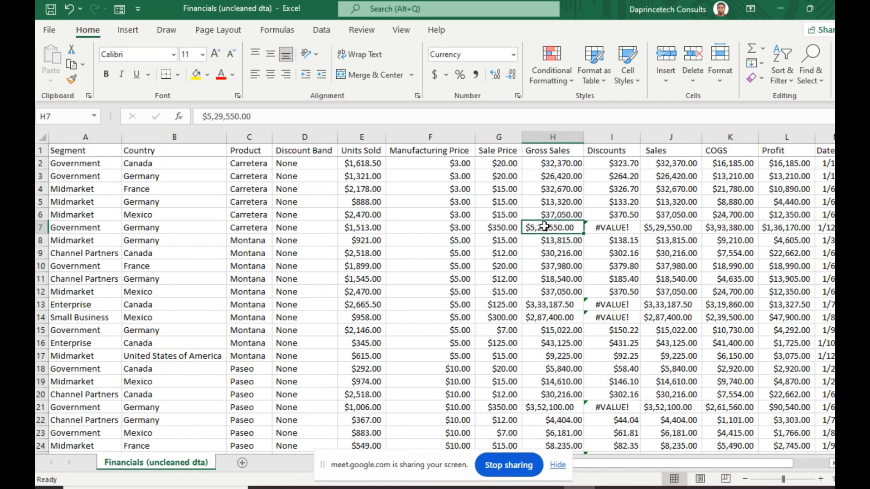
Step: Compare the stored Gross Sales entry in row 7 with the entries in rows 2 and 9
left_click(589, 227)
left_click(569, 227)
left_click(541, 228)
left_click(563, 160)
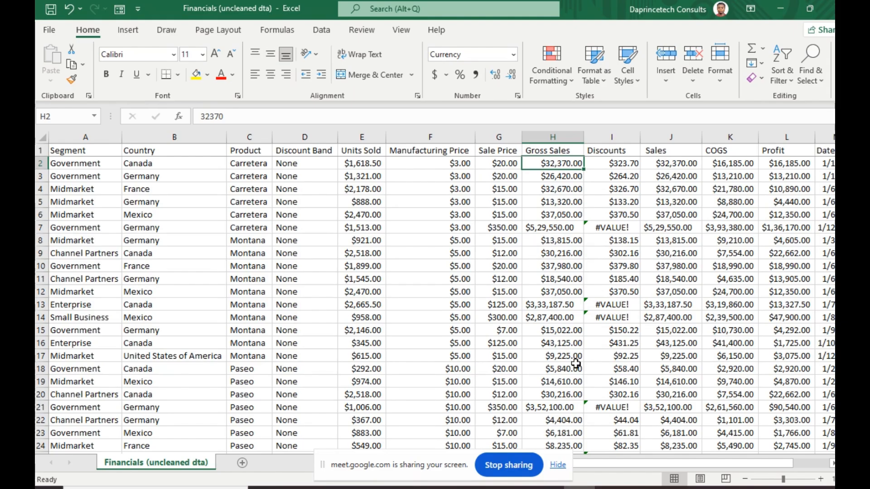
left_click(561, 226)
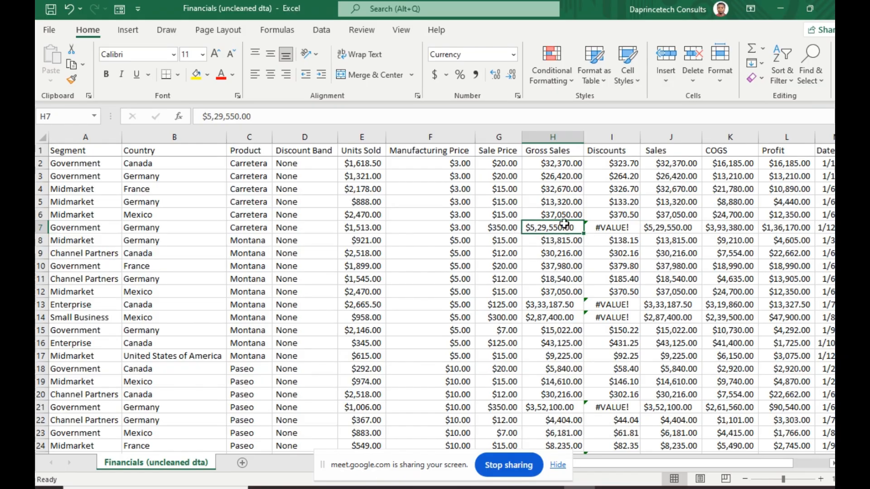
left_click(558, 256)
left_click(551, 230)
left_click(556, 165)
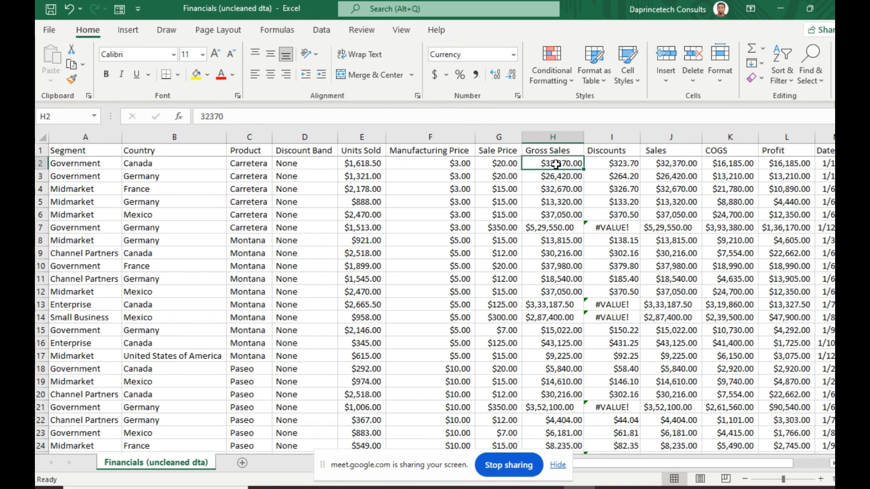
Step: Apply the Currency number format to all columns from Units Sold through Profit
left_click(340, 153)
left_click(358, 132)
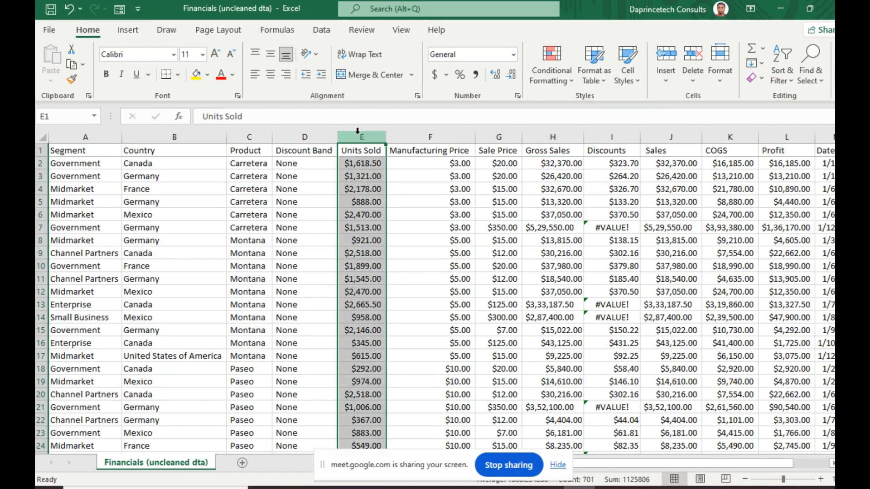
left_click(447, 177)
left_click_drag(363, 136, 473, 136)
left_click_drag(534, 129, 628, 131)
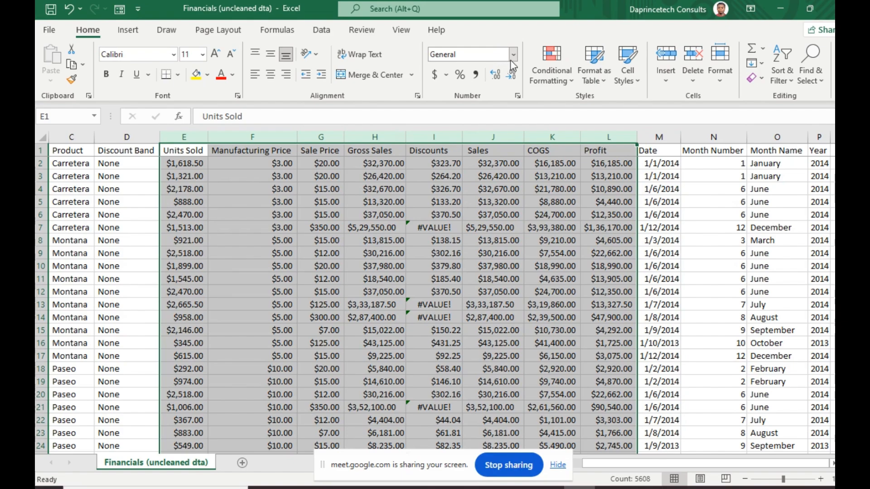
left_click(513, 54)
left_click(503, 141)
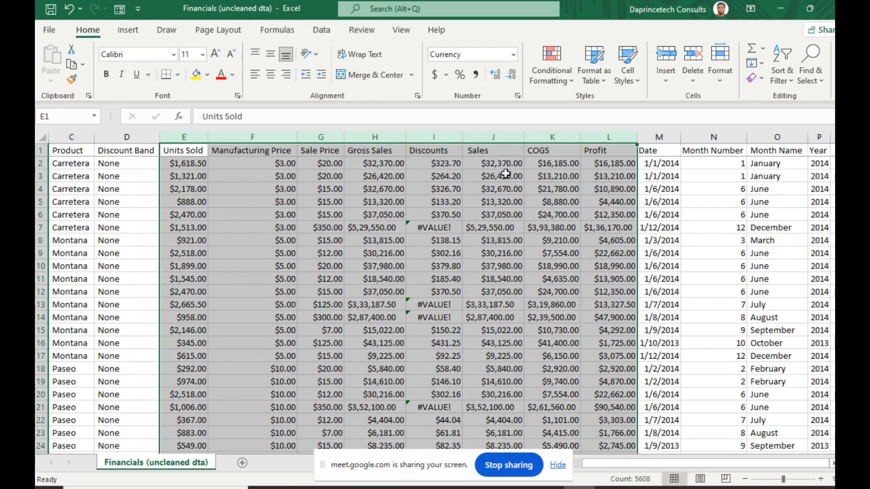
Step: Inspect the Units Sold and Manufacturing Price entries in the first rows for a suitable number format
left_click(331, 213)
left_click(290, 206)
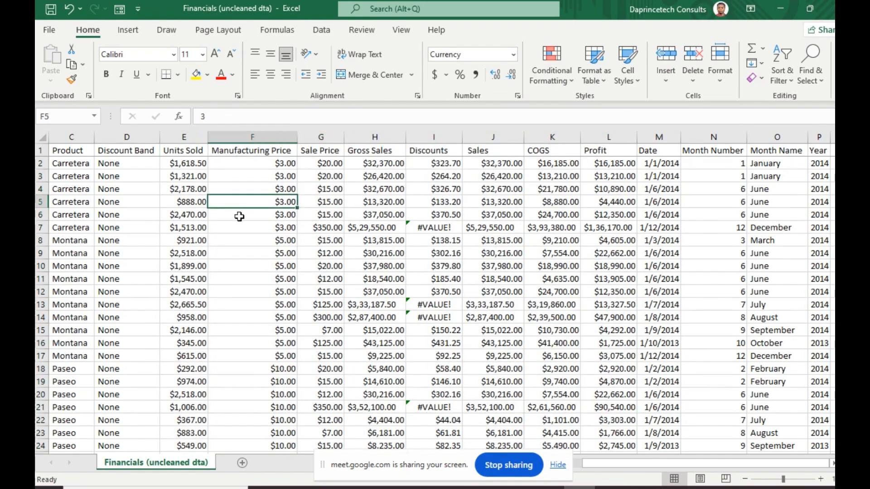
left_click(223, 214)
left_click(183, 201)
left_click(179, 188)
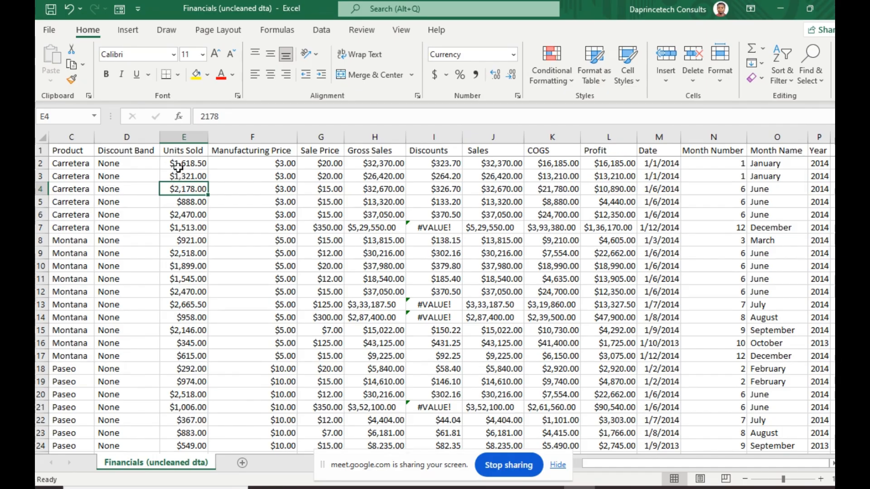
left_click_drag(179, 164, 183, 190)
left_click_drag(187, 244, 192, 301)
left_click(187, 240)
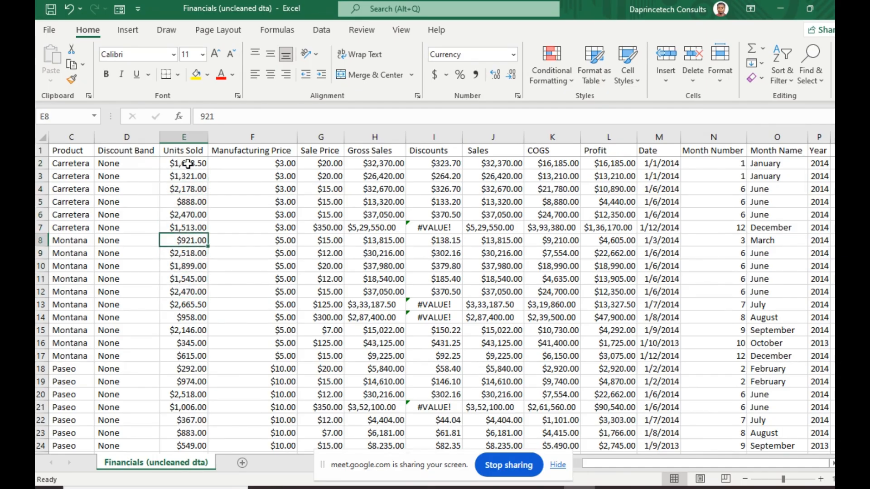
Step: Change the format of the Units Sold column to Number
left_click(187, 136)
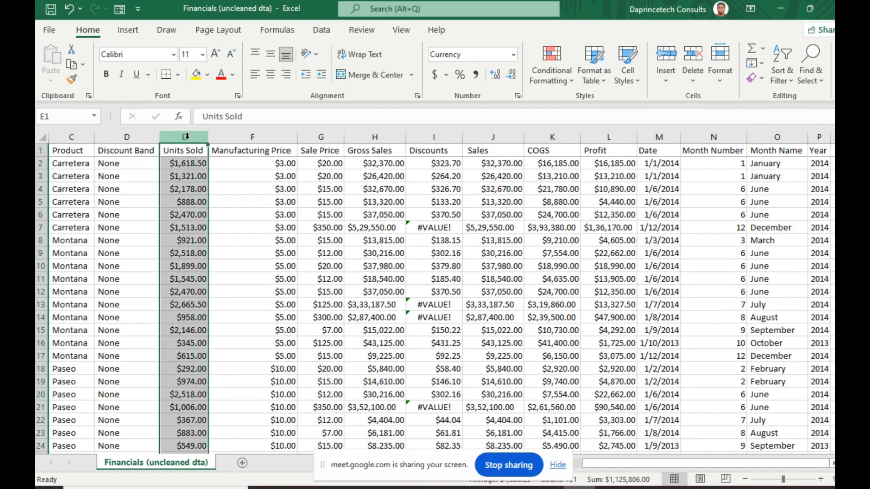
left_click(514, 54)
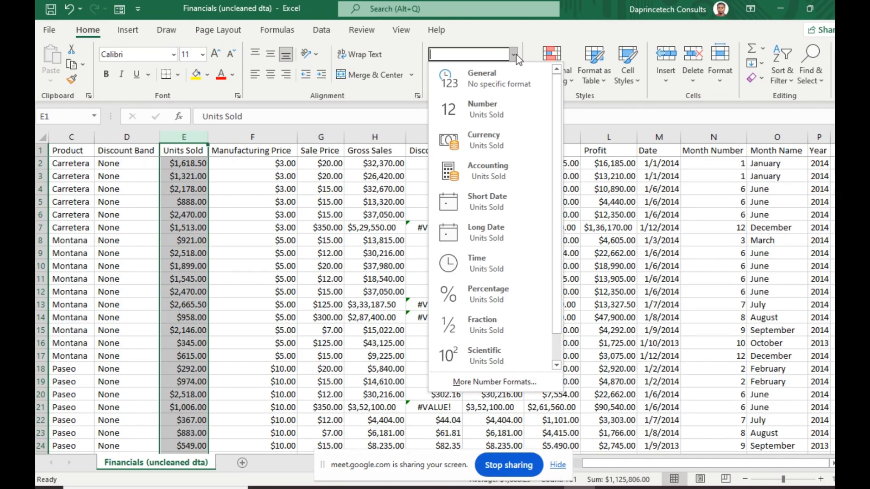
left_click(183, 183)
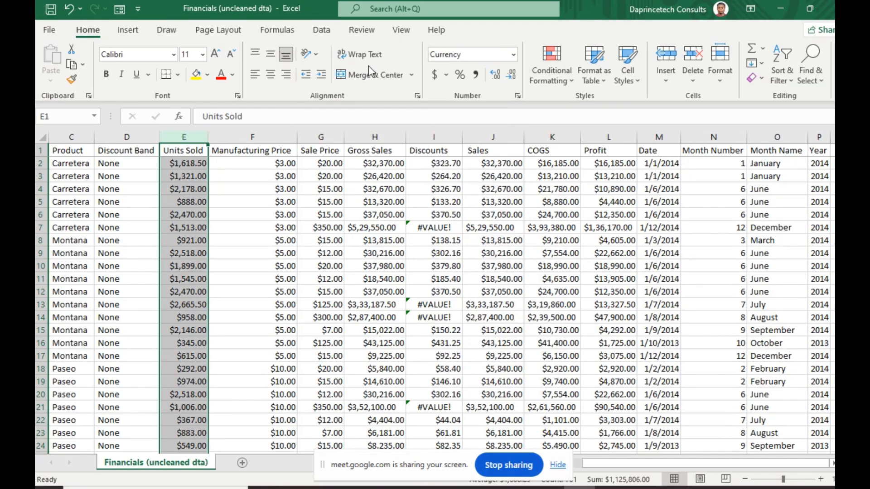
left_click(514, 54)
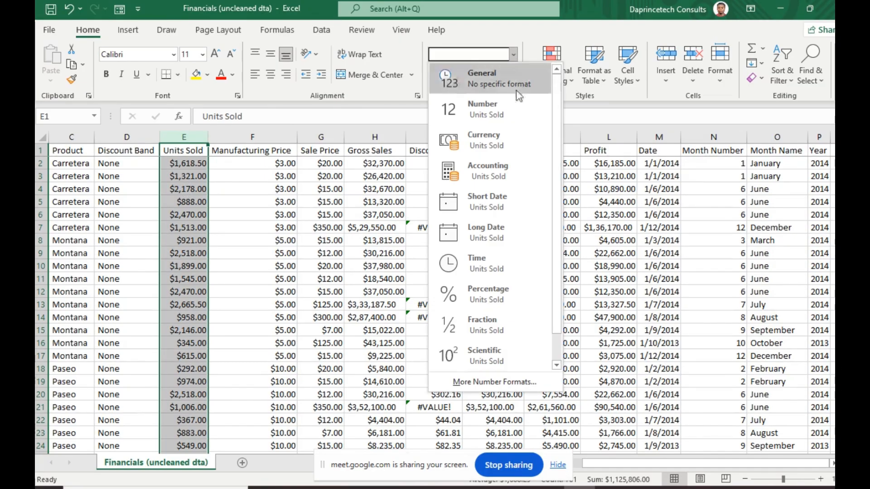
left_click(484, 104)
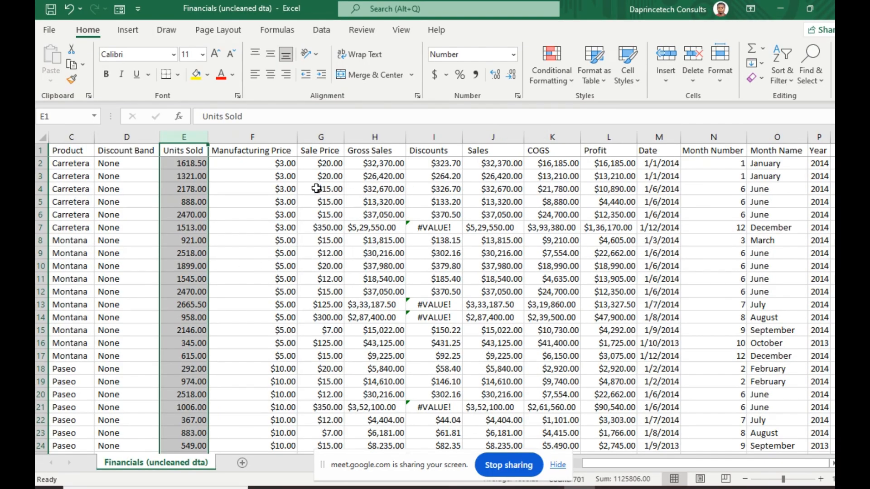
left_click(229, 186)
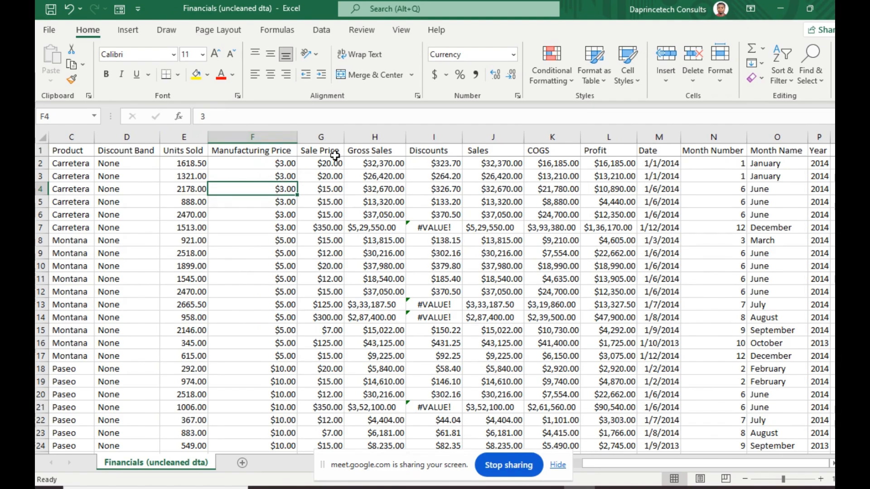
Step: Replace the first Gross Sales value in H2 with the formula =(E2*G2), multiplying Units Sold by Sale Price
left_click(381, 167)
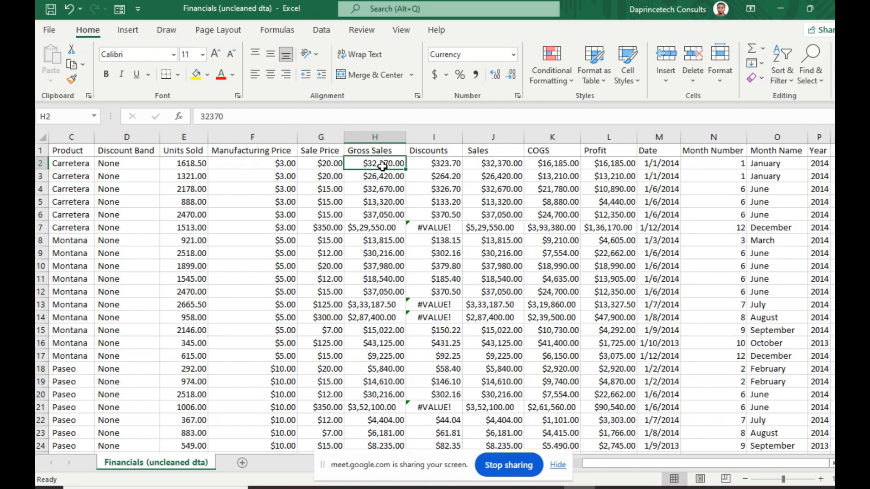
double_click(382, 166)
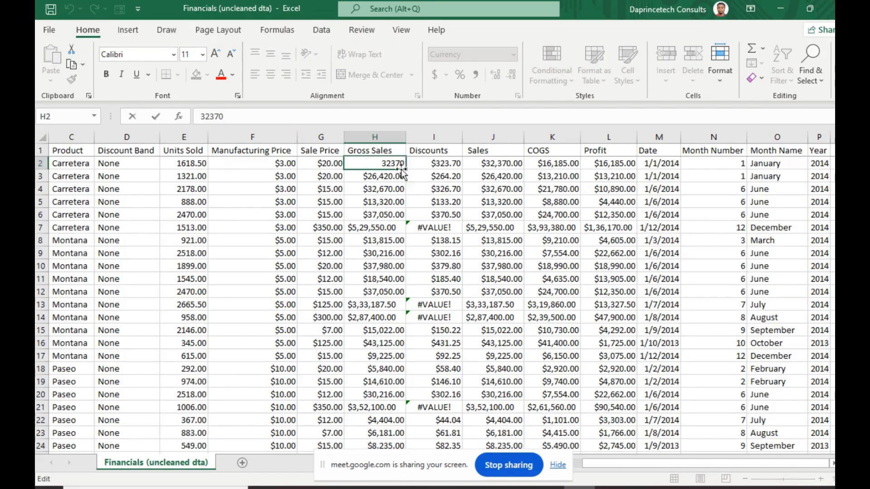
left_click(387, 197)
left_click(384, 163)
key("BackSpace")
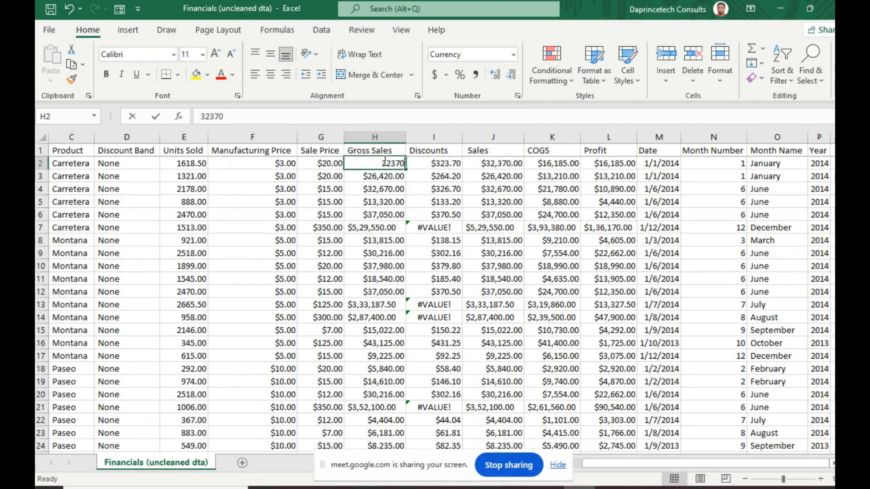
left_click(379, 189)
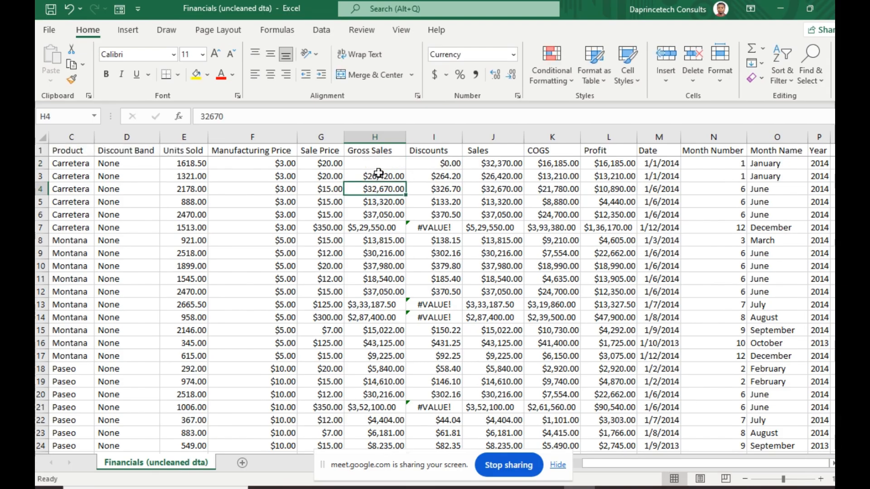
left_click(374, 164)
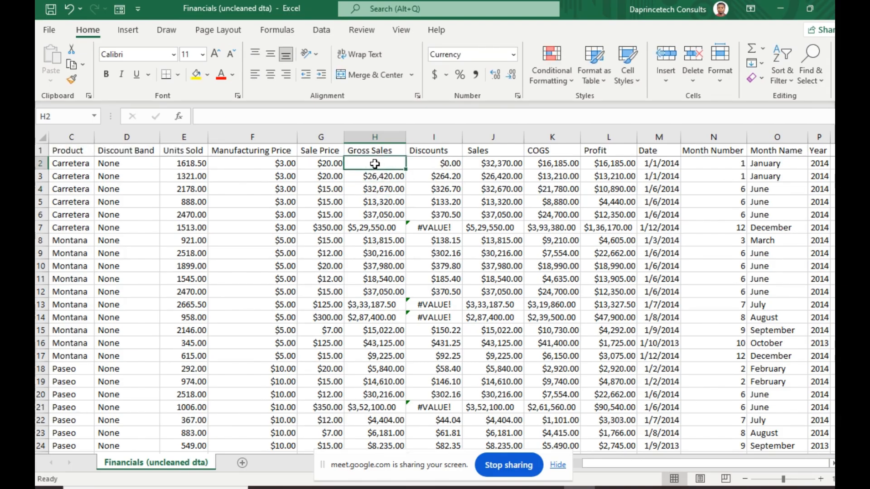
type("=")
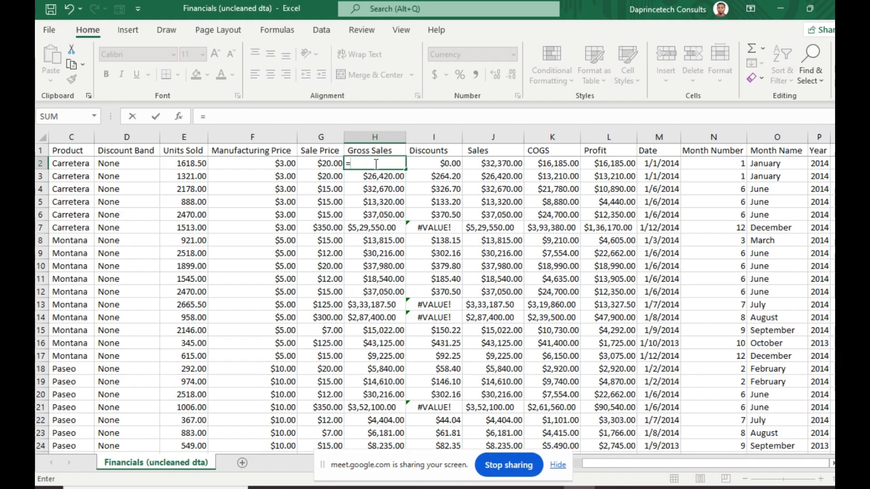
type("(e2")
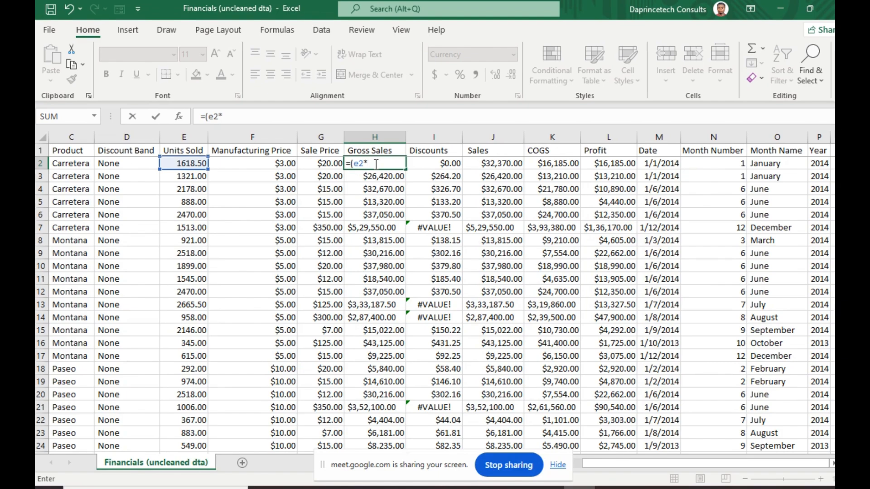
type("*g2")
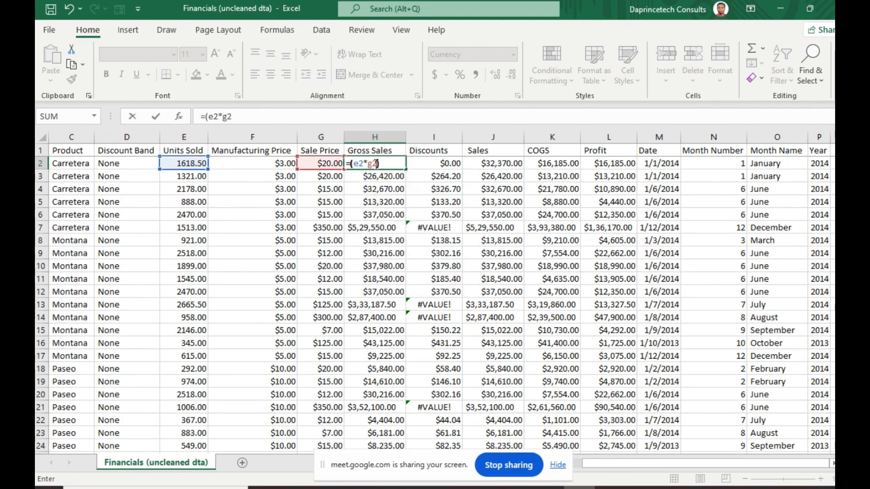
type(")")
key("Return")
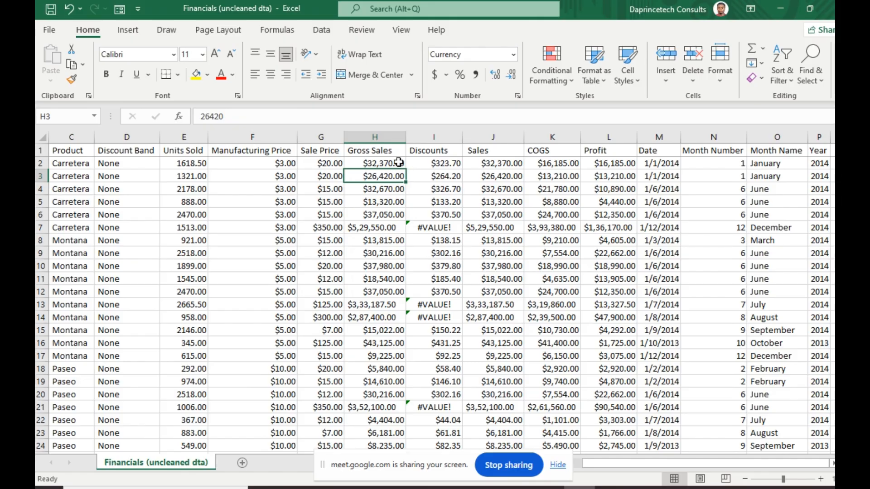
Step: Fill the H2 formula down the entire Gross Sales column
left_click(393, 162)
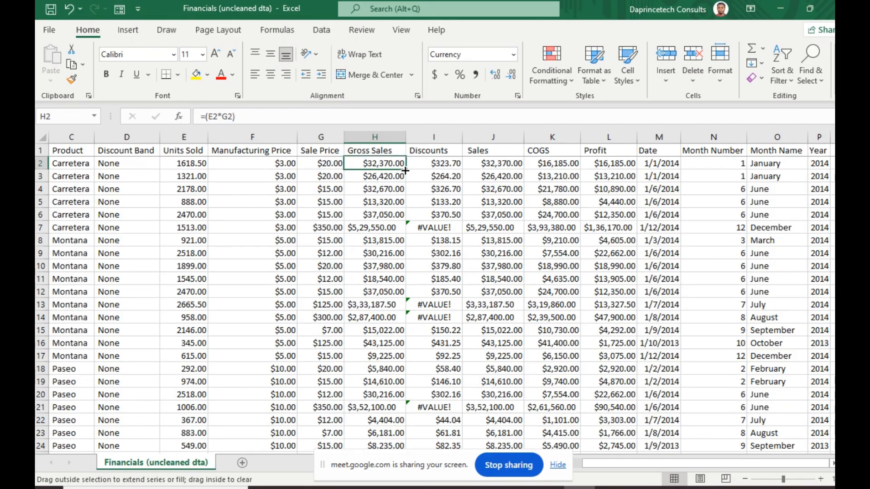
double_click(405, 168)
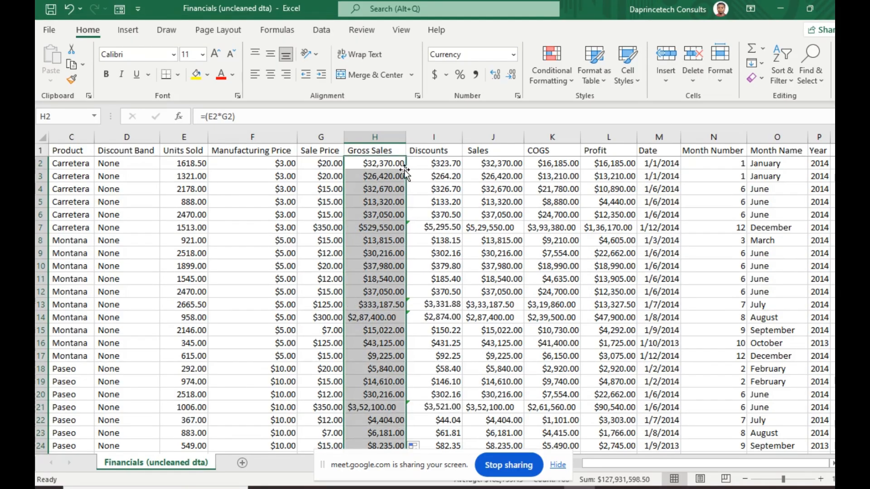
left_click(388, 290)
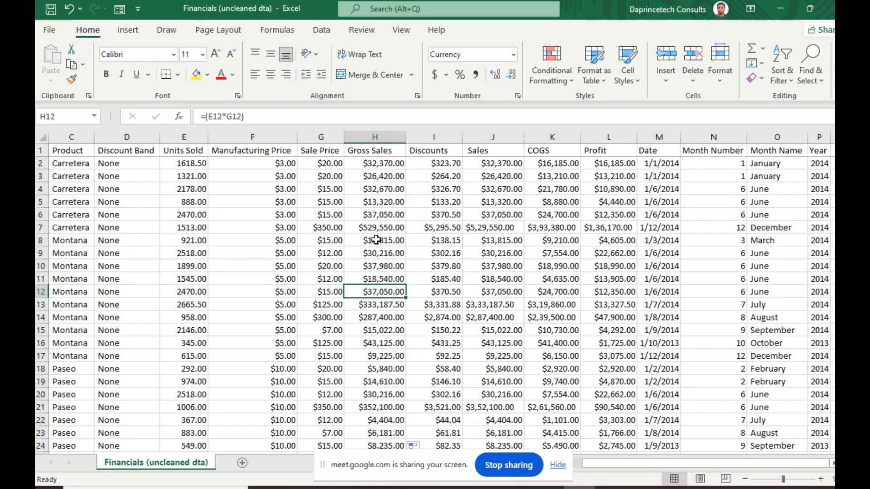
scroll(388, 273, "down", 11)
scroll(388, 273, "up", 11)
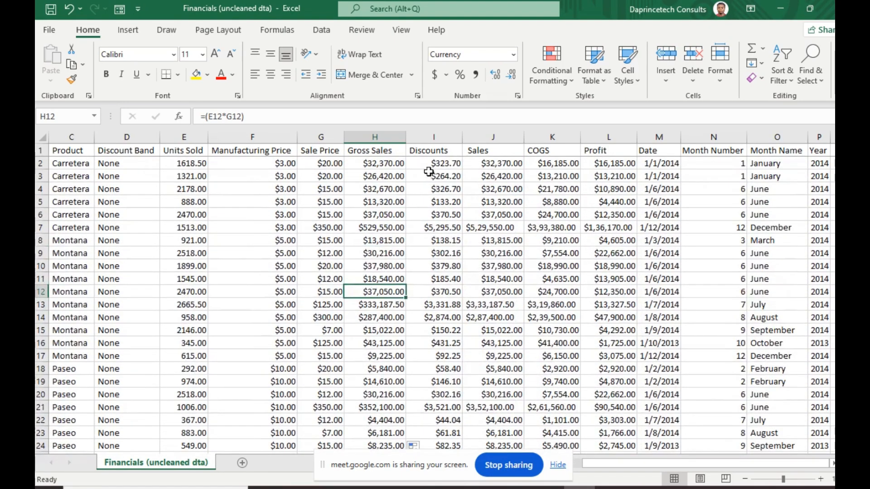
Step: Check the formulas in the Discounts cells of rows 2, 4, 7, 8 and 14 after the Gross Sales recalculation
left_click(428, 164)
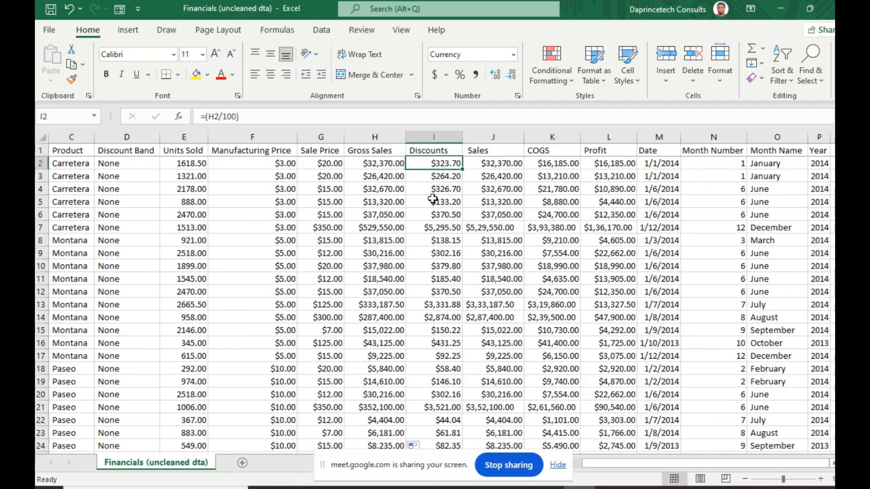
left_click(438, 241)
left_click(438, 318)
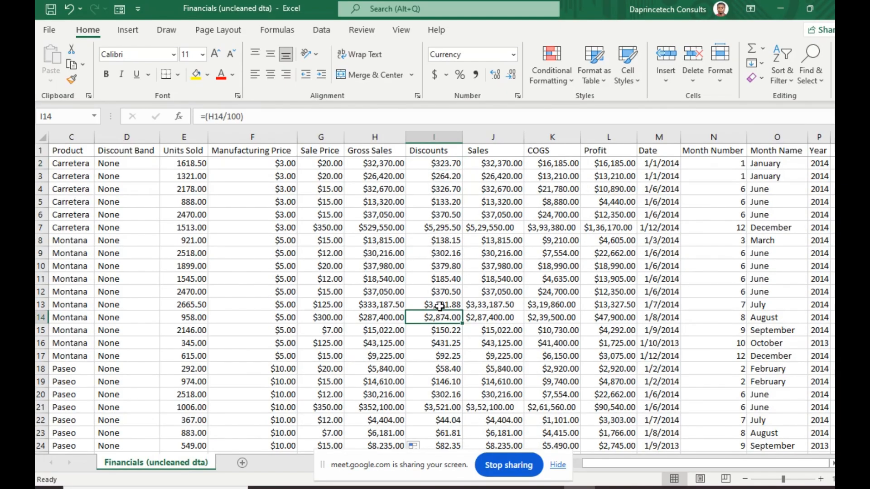
left_click(435, 228)
left_click(436, 190)
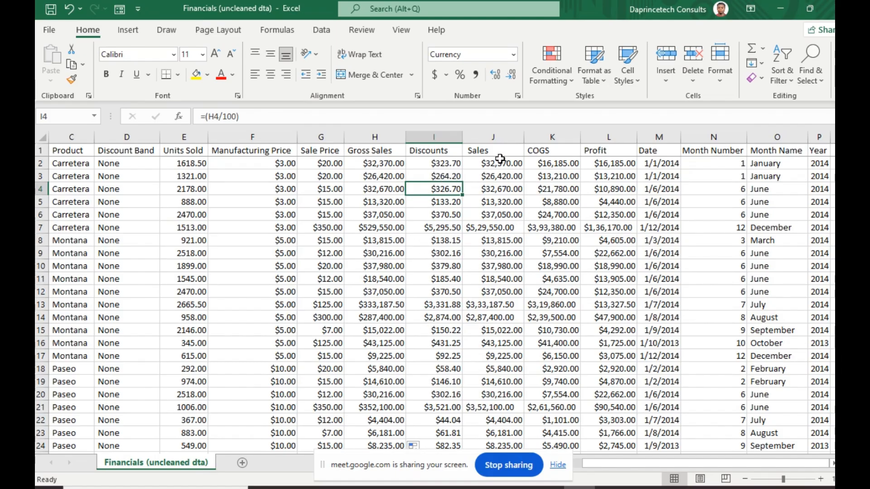
Step: Delete the entire Sales column between Discounts and COGS
left_click(500, 163)
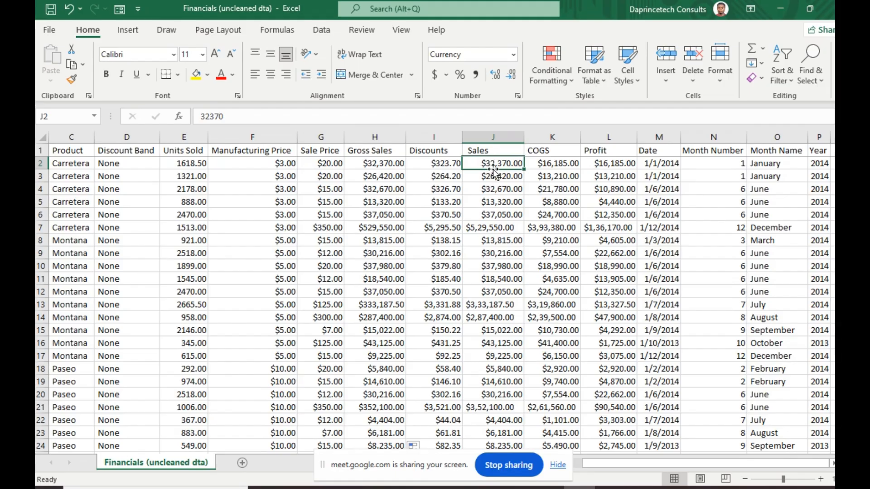
left_click(493, 135)
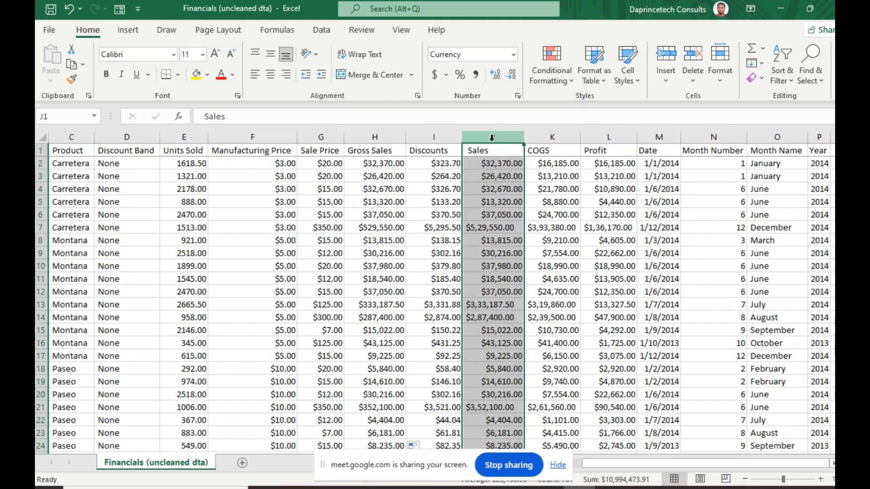
left_click(694, 55)
left_click(531, 189)
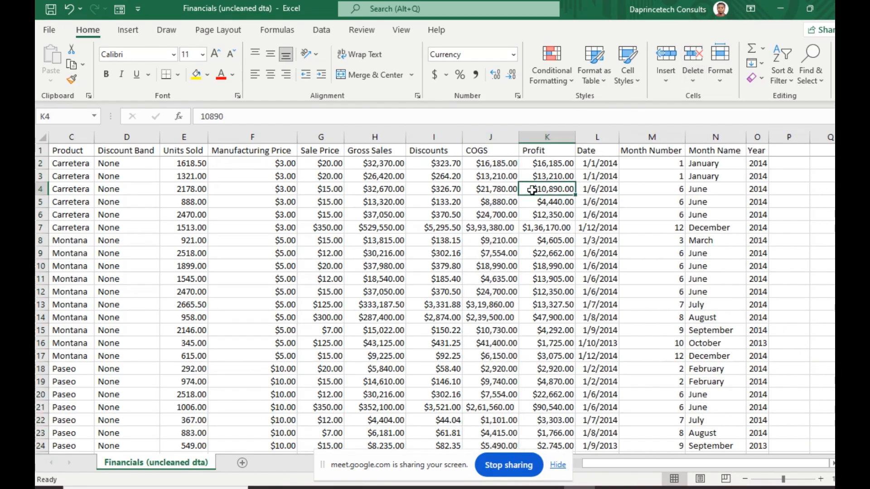
Step: Replace the first COGS value in J2 with the formula =(E2*F2), multiplying Units Sold by Manufacturing Price
left_click(497, 167)
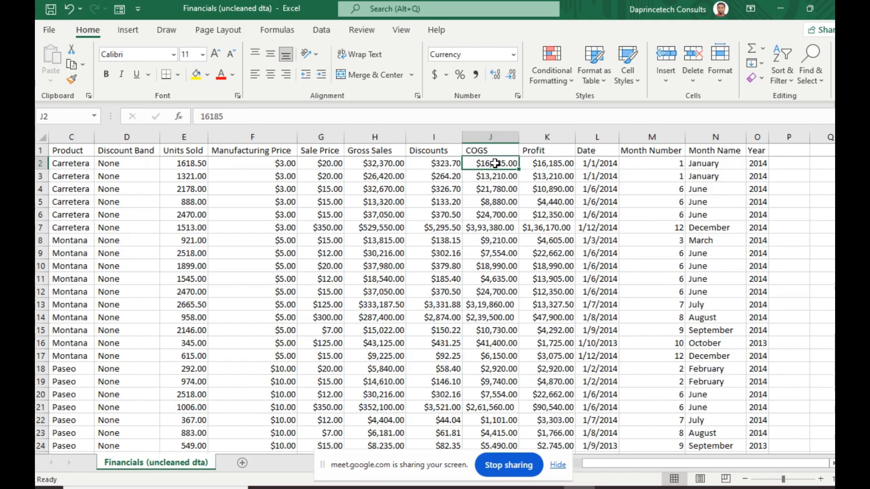
key("Delete")
left_click(527, 267)
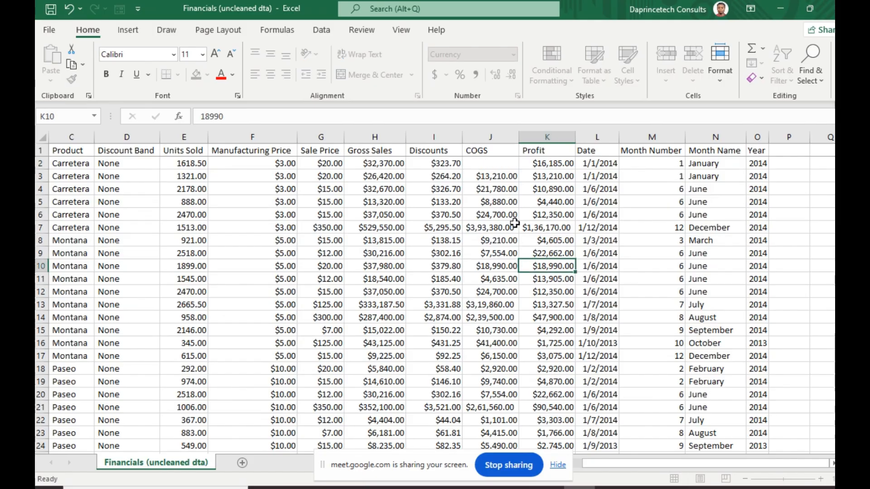
left_click(484, 162)
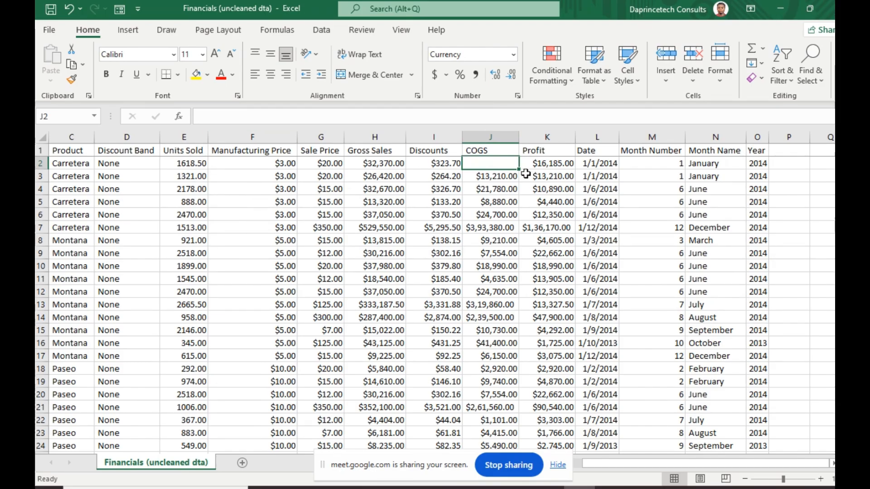
type("=")
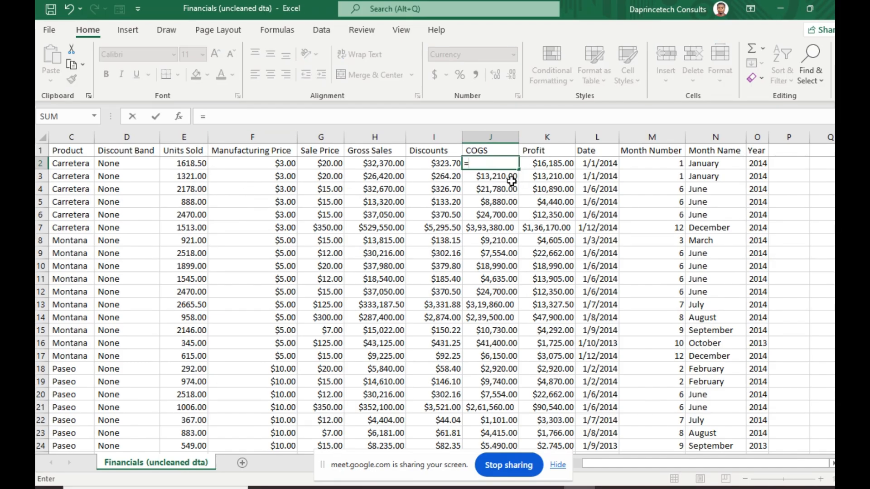
type("*")
type("e2")
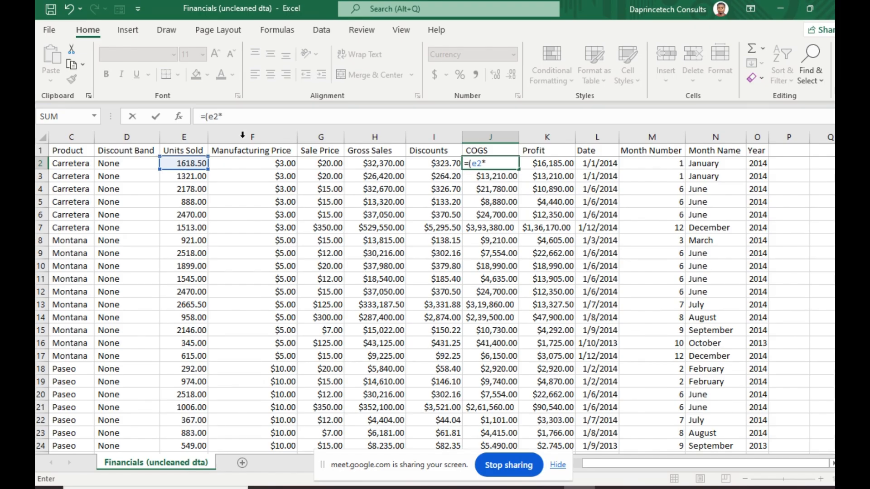
type("*f2")
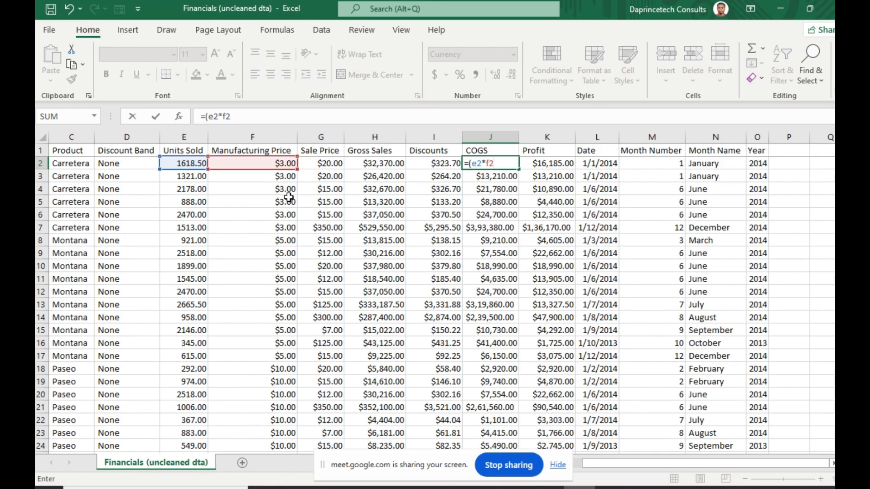
key("Return")
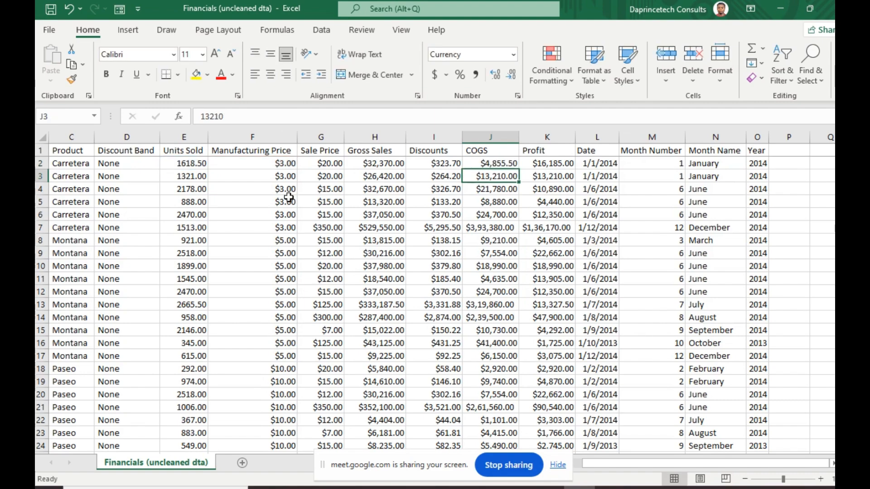
Step: Fill the J2 formula down the entire COGS column and spot-check the copied formulas in several rows
left_click(505, 158)
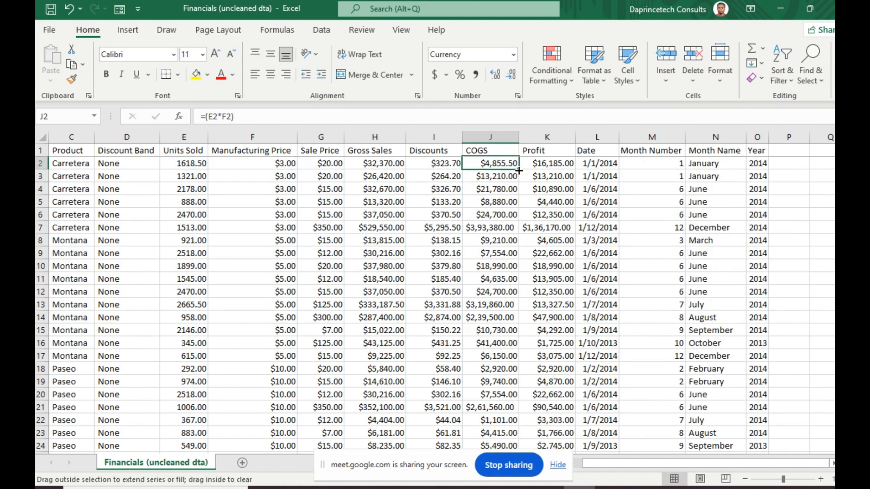
double_click(519, 170)
left_click(491, 200)
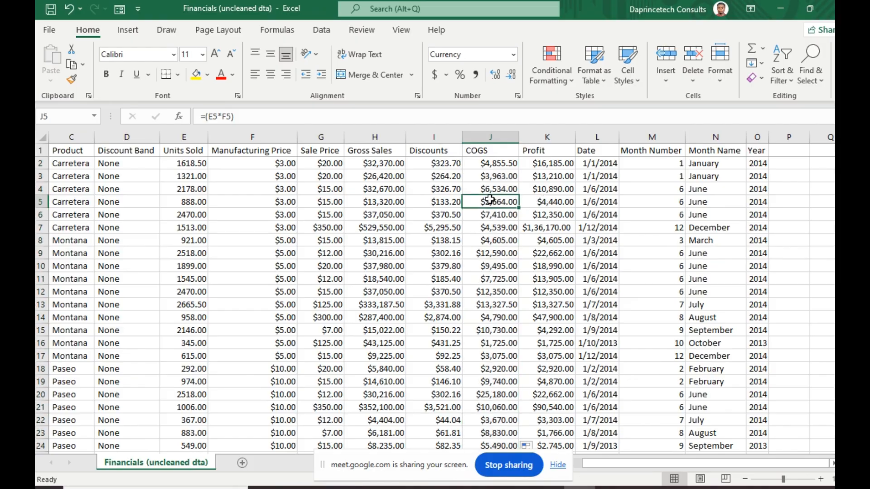
left_click(497, 280)
left_click(497, 332)
left_click(501, 251)
scroll(501, 317, "down", 12)
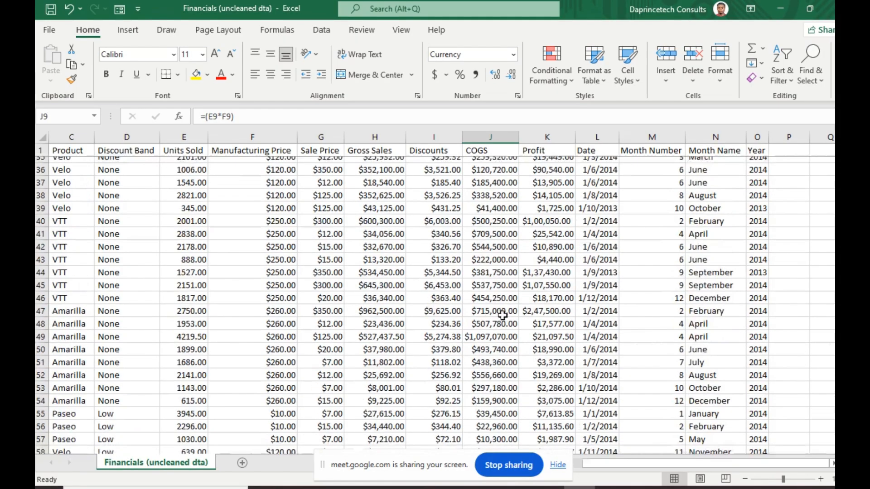
scroll(500, 299, "up", 12)
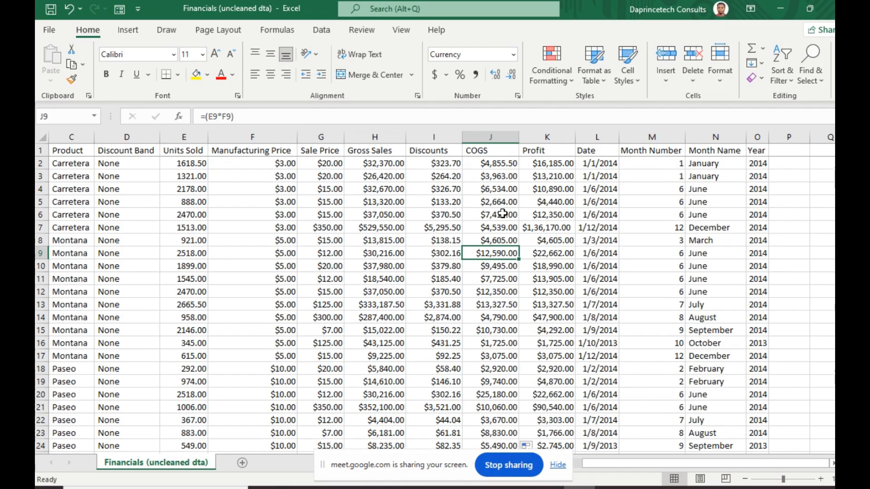
Step: Replace the first Profit value in K2 with the formula =(H2-J2), subtracting COGS from Gross Sales
left_click(557, 163)
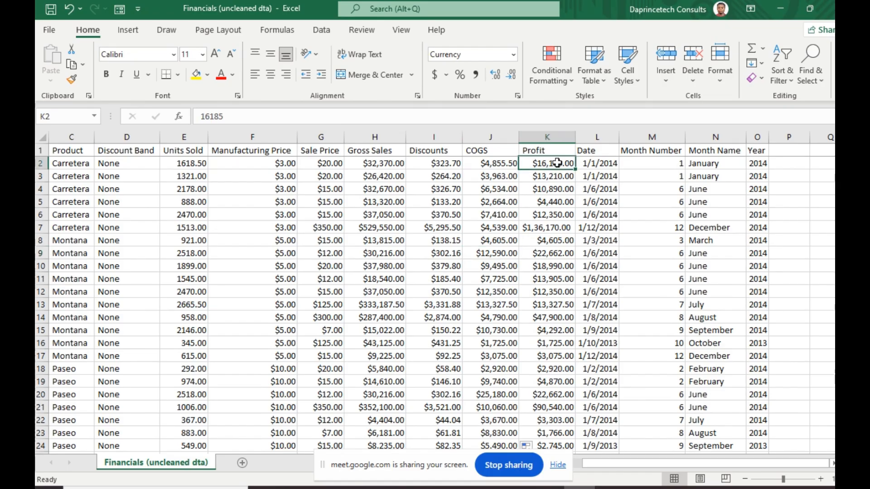
left_click(547, 227)
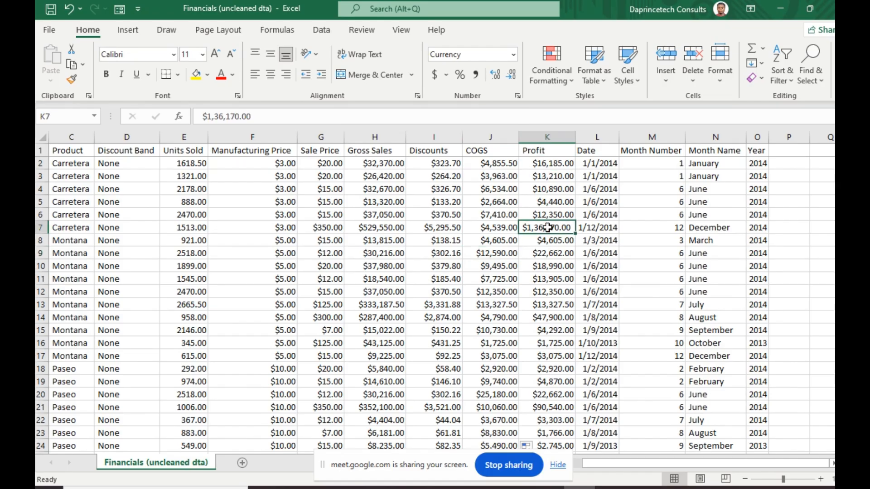
left_click(544, 199)
left_click(545, 163)
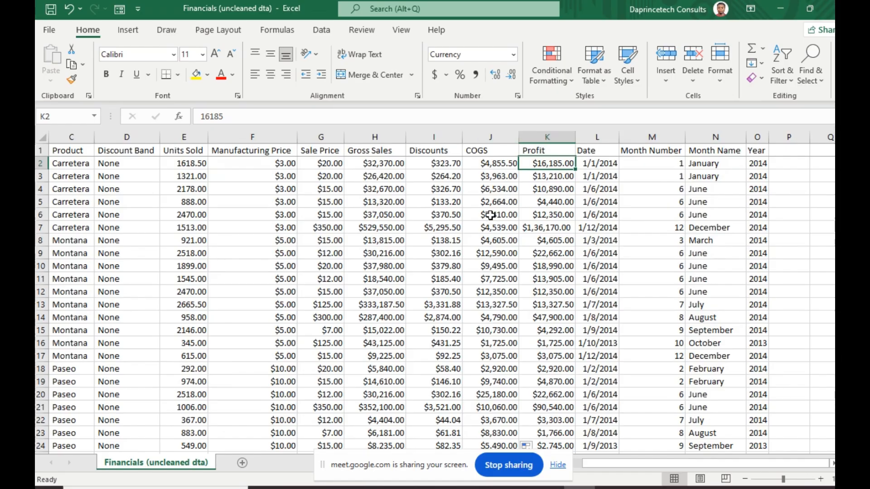
key("BackSpace")
type("=")
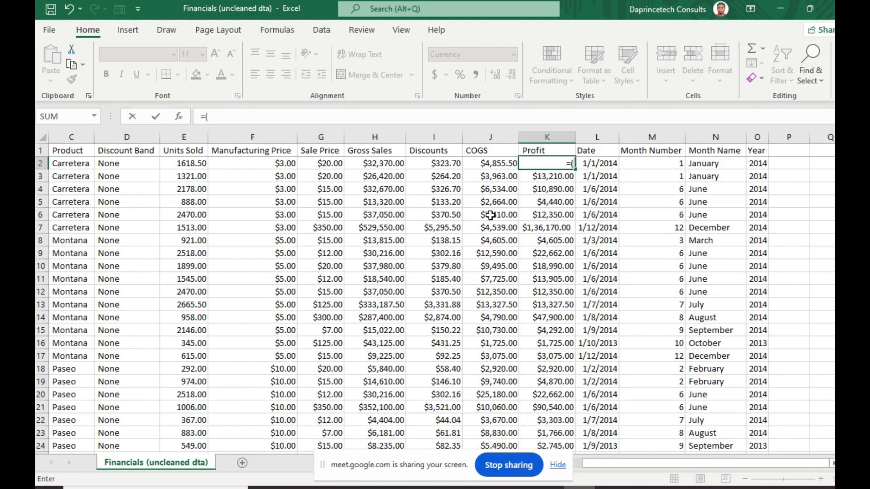
type("(h2-")
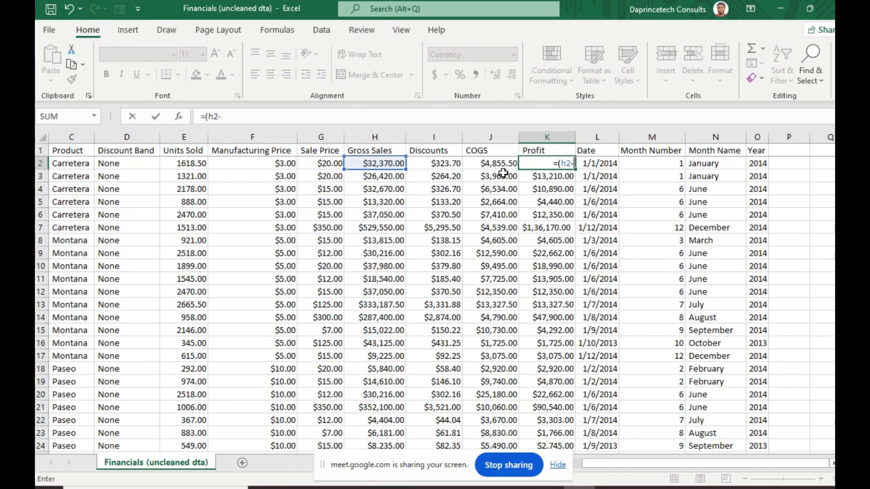
type("j2)")
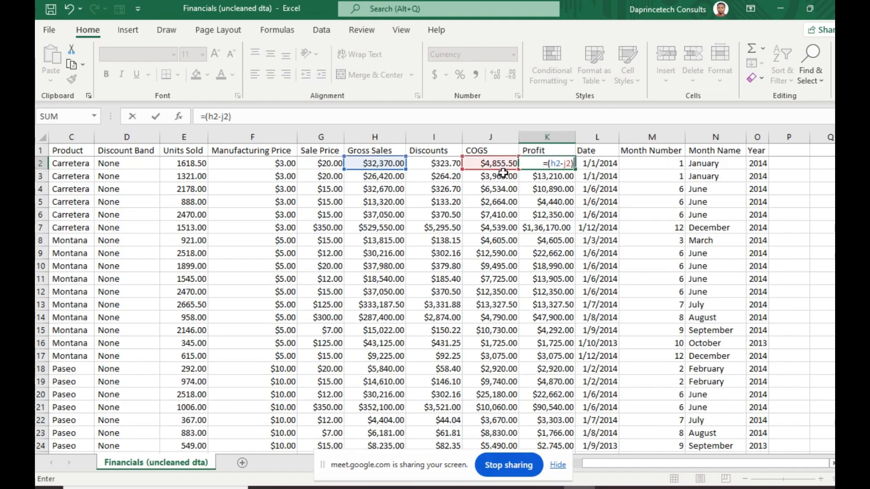
key("Return")
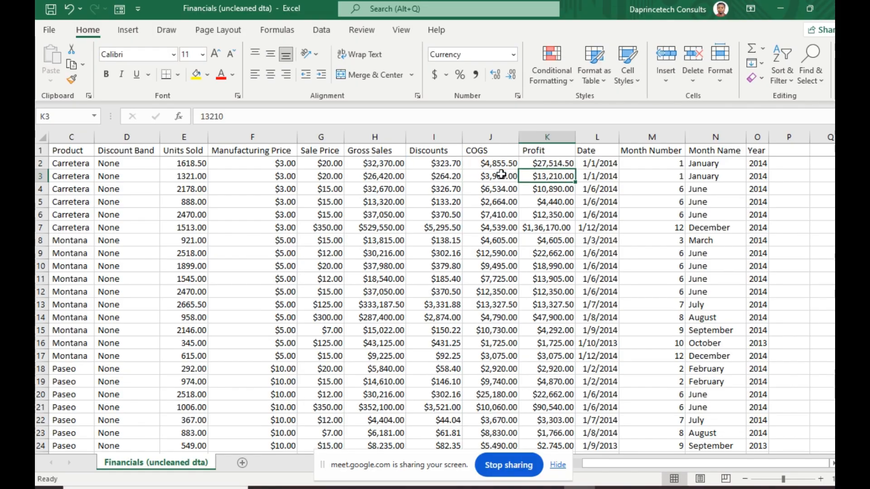
Step: Fill the K2 formula down the entire Profit column and spot-check the copied formulas in several rows
left_click(562, 162)
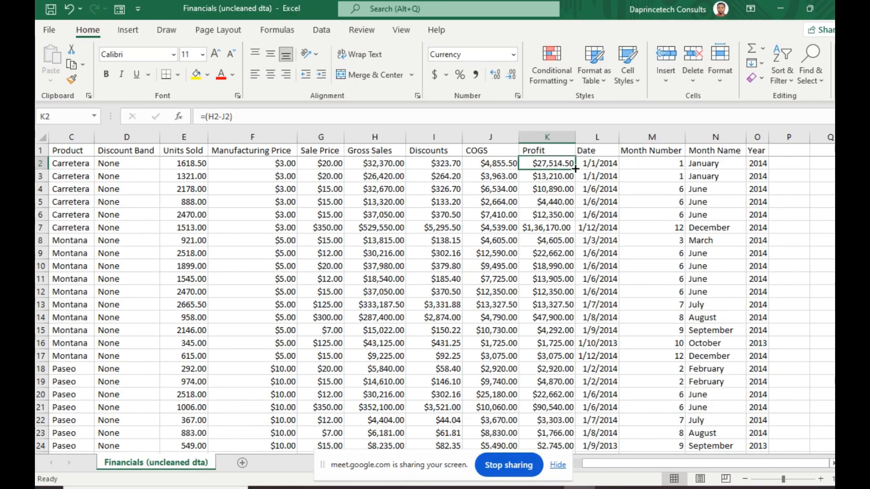
double_click(574, 169)
left_click(563, 206)
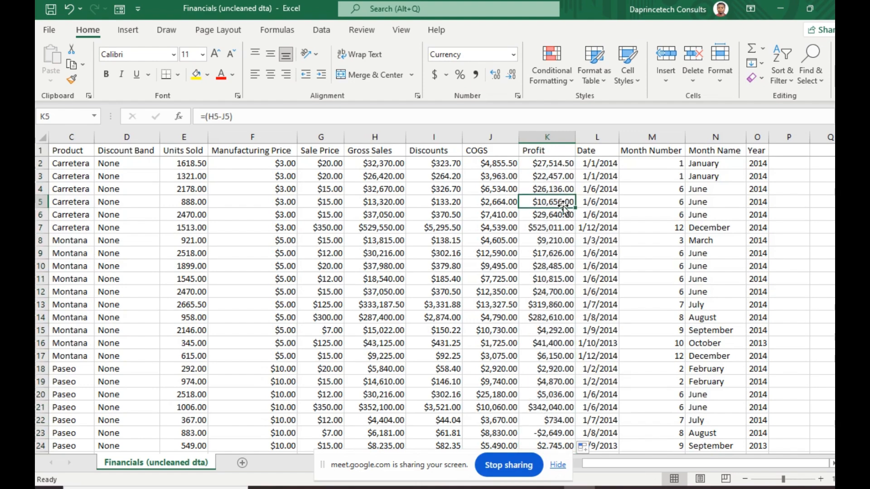
left_click(561, 228)
key("Down")
key("Down")
key("Down")
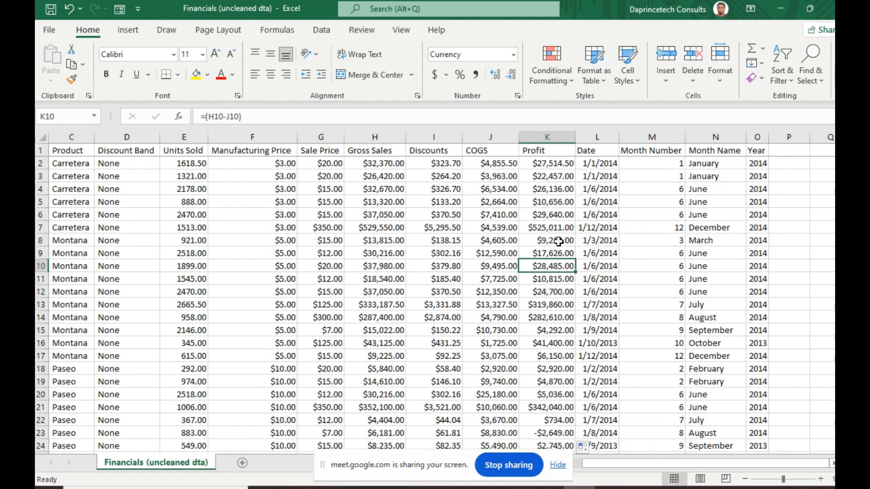
left_click(556, 227)
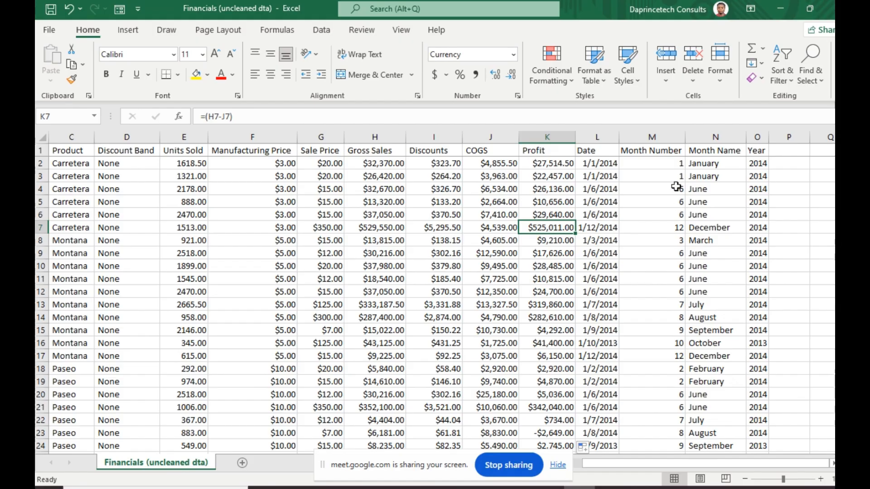
Step: Examine the recalculated Profit values and the dates through to the last record of the table
left_click(601, 164)
left_click(531, 216)
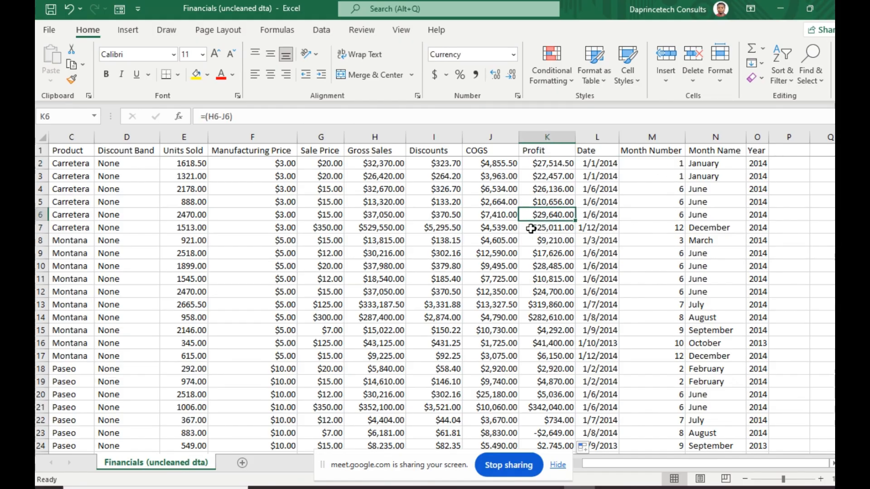
scroll(531, 229, "down", 20)
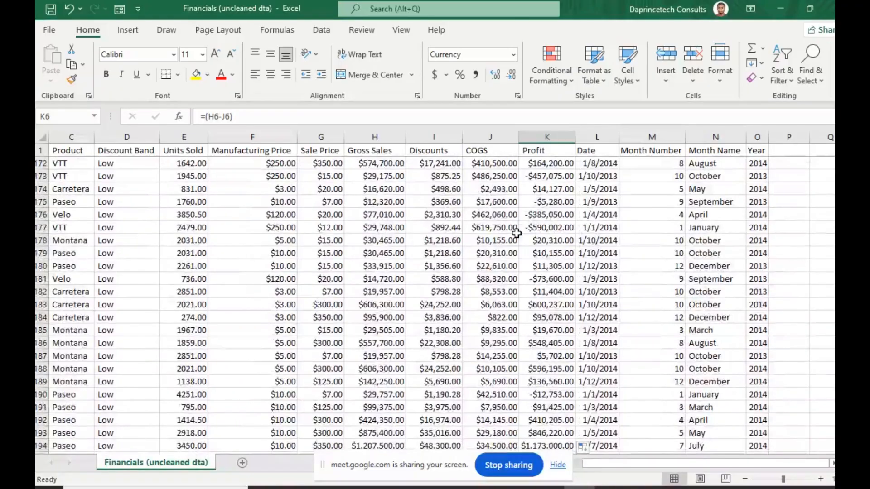
scroll(516, 233, "down", 20)
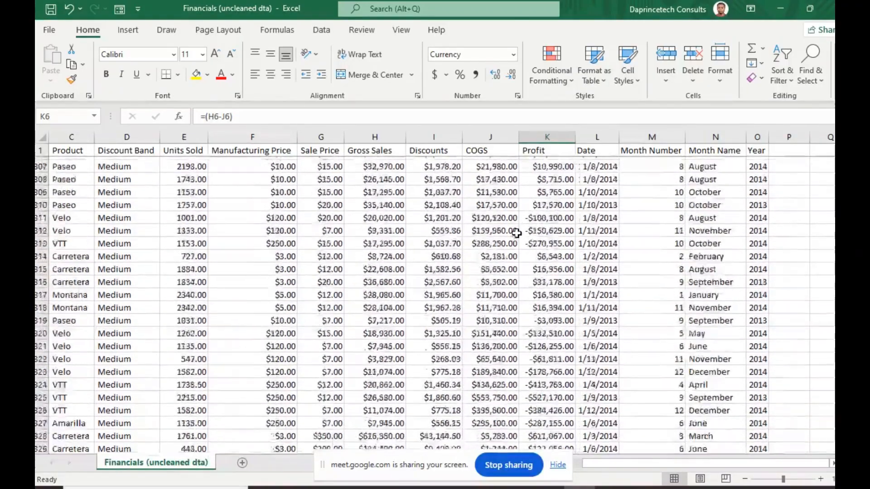
scroll(516, 233, "down", 20)
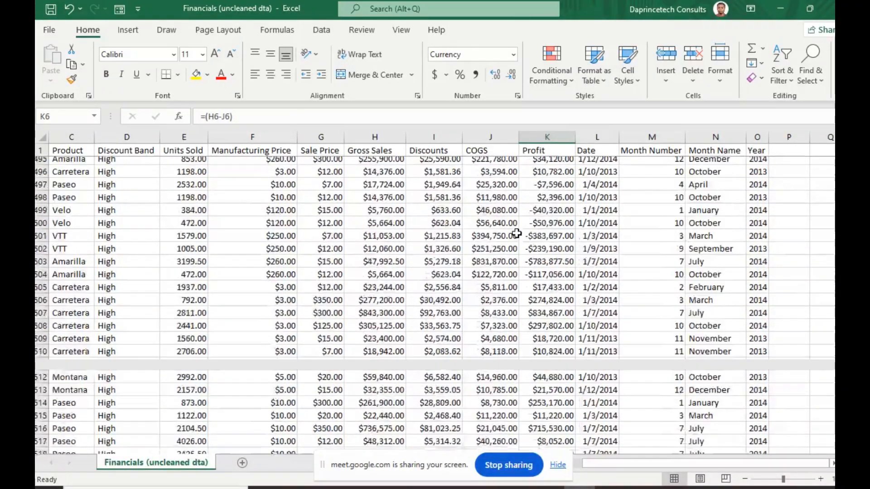
scroll(516, 233, "down", 20)
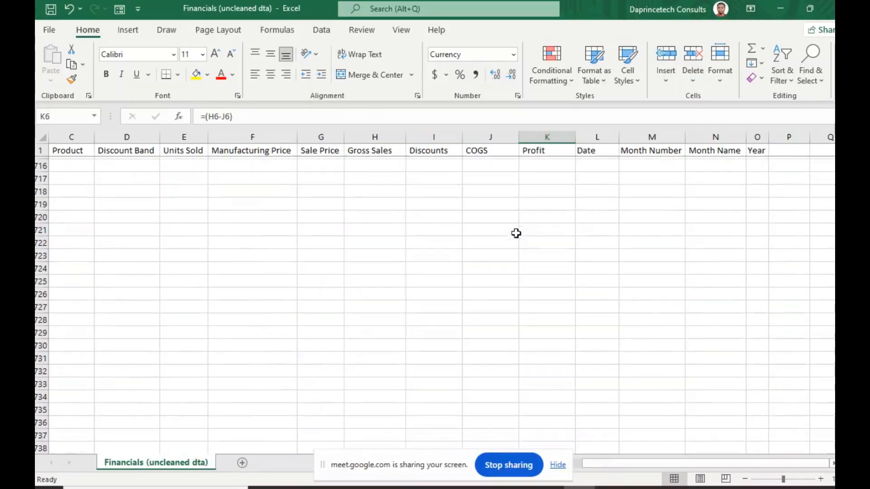
scroll(516, 233, "up", 11)
left_click(589, 293)
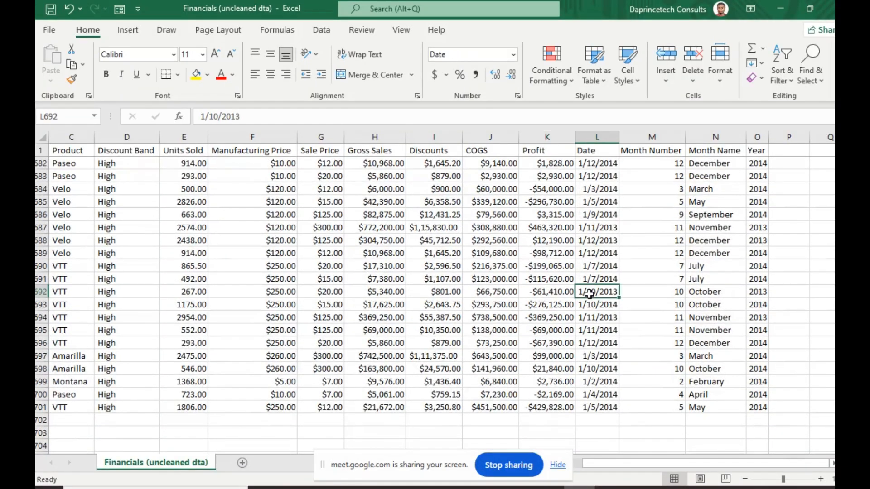
scroll(571, 210, "up", 20)
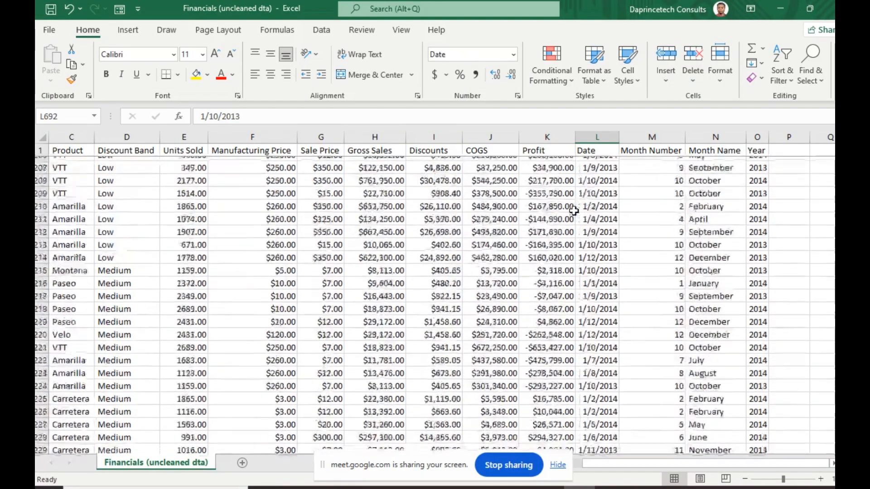
scroll(573, 210, "up", 20)
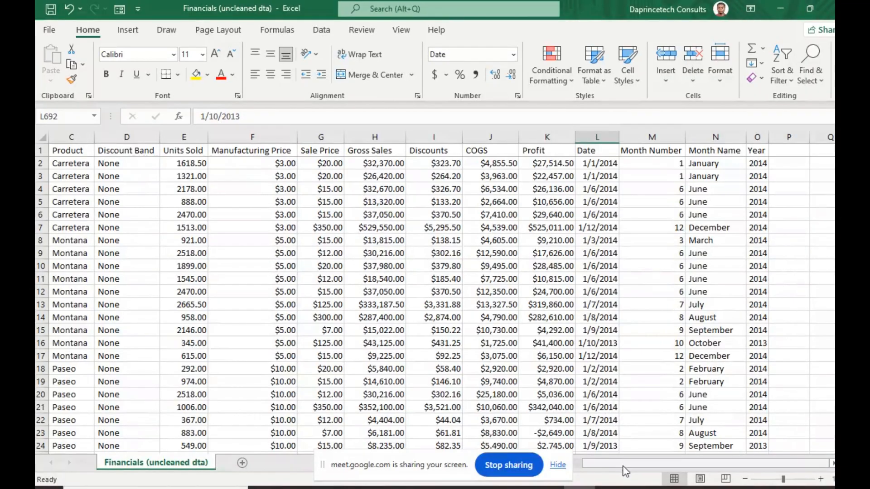
Step: Examine the Segment column across the records, from the first row down the table and back
left_click(557, 465)
scroll(563, 471, "left", 2)
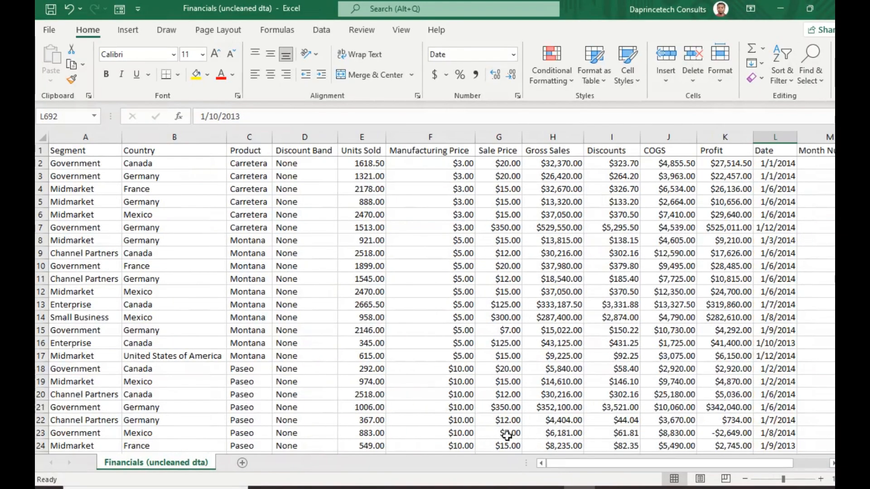
left_click(72, 136)
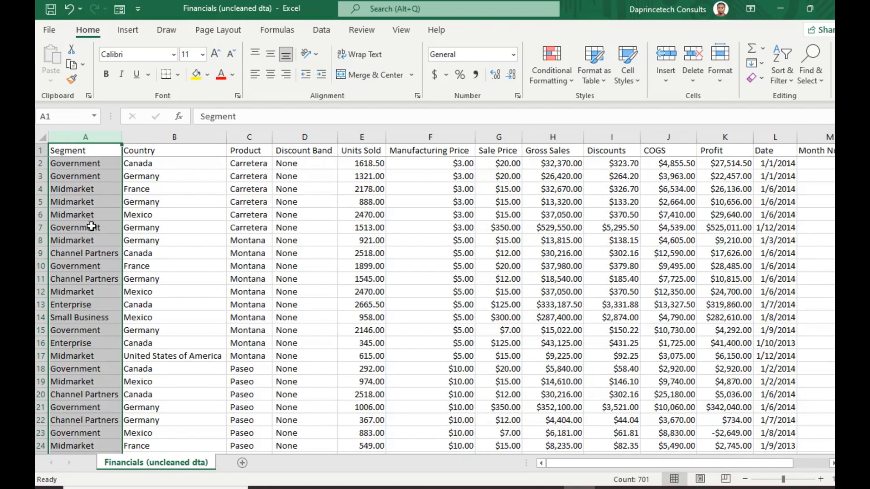
scroll(90, 226, "down", 20)
scroll(92, 227, "down", 20)
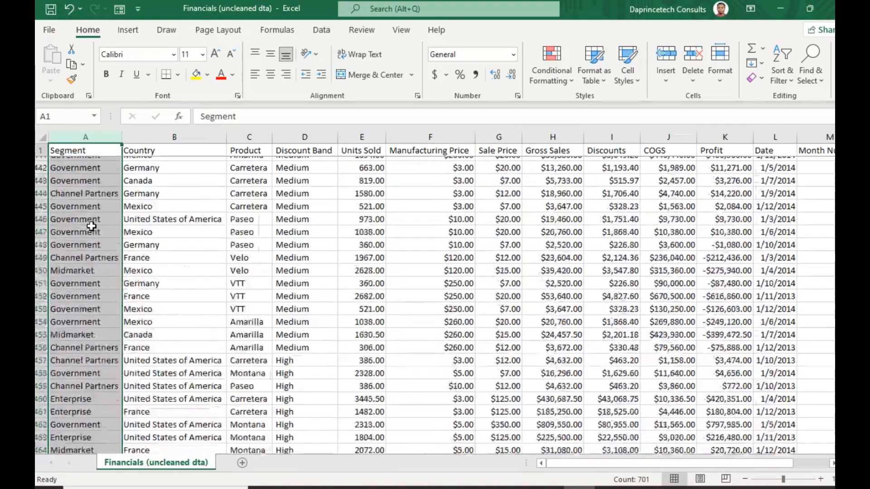
scroll(92, 226, "up", 20)
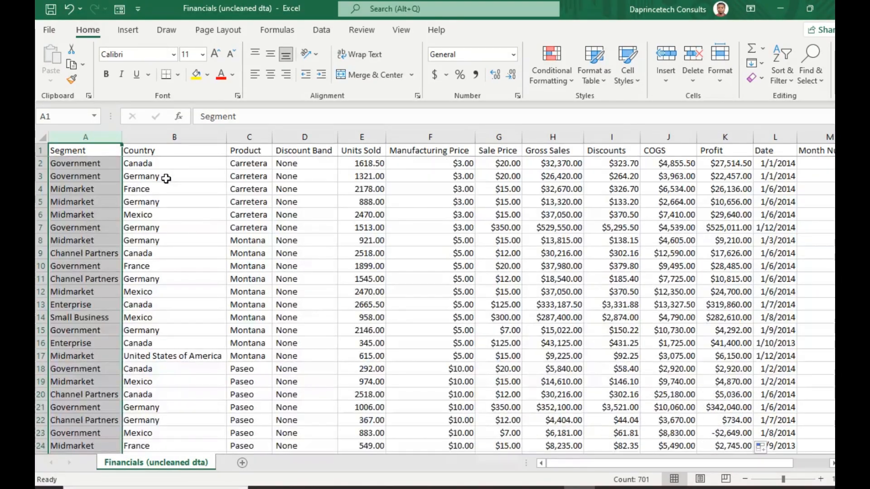
left_click(166, 178)
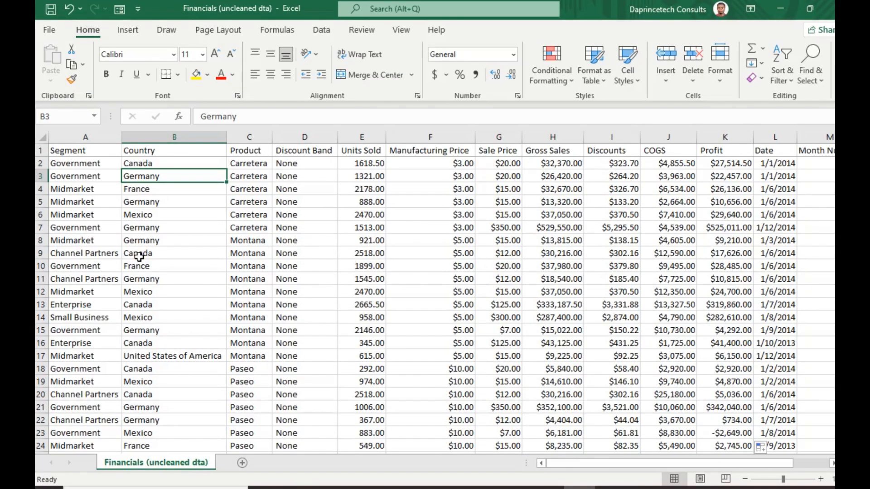
Step: Format the whole data range A1:O701 as a table with headers, using the light style with a solid black header row
left_click(83, 172)
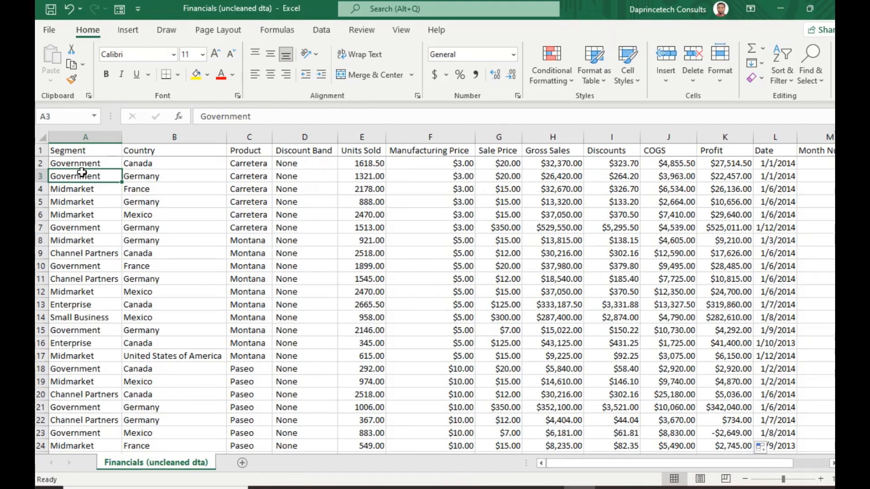
key("ctrl+a")
scroll(82, 172, "right", 2)
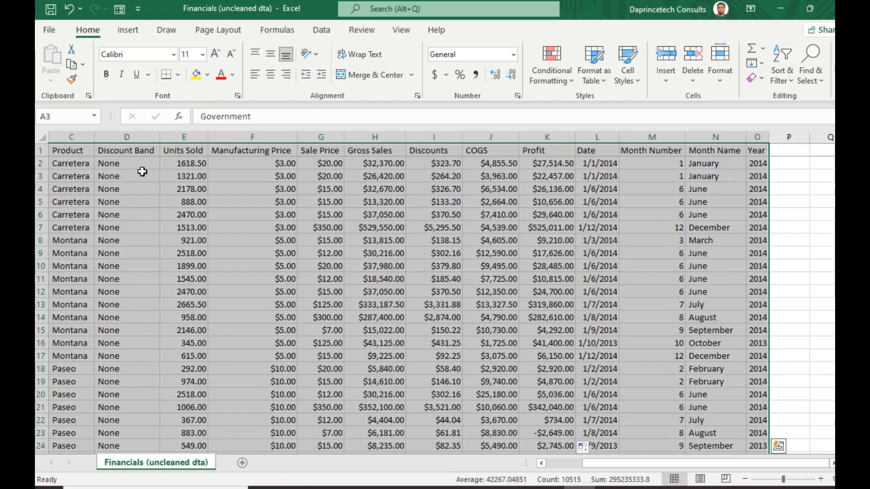
left_click(584, 71)
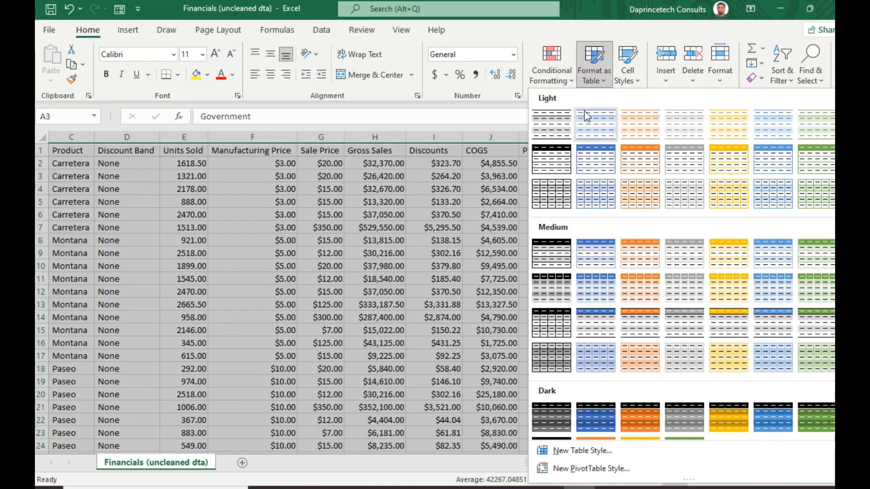
left_click(544, 162)
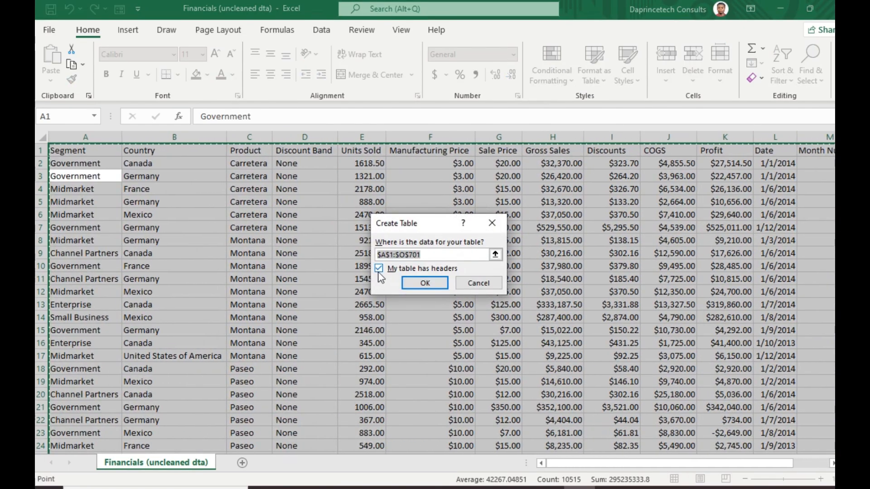
left_click(422, 283)
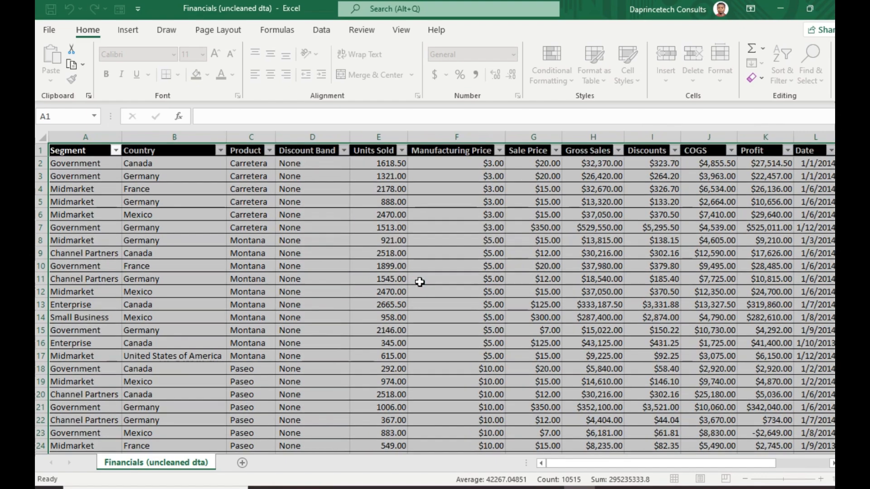
left_click(356, 214)
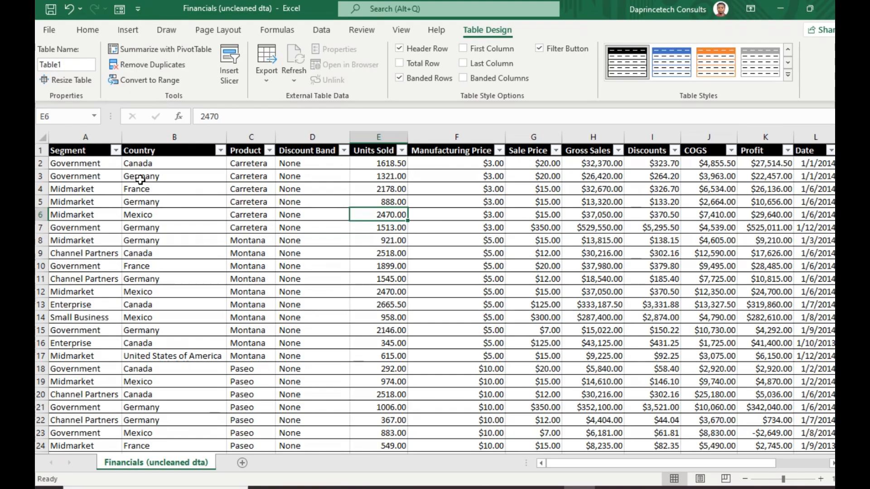
Step: Check the distinct Segment and Country entries in their filter lists for inconsistencies, leaving both columns unfiltered
left_click(102, 162)
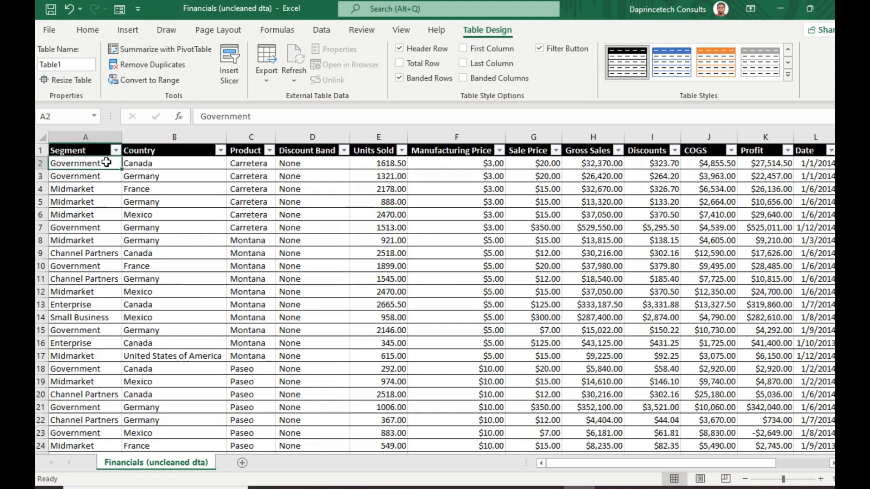
left_click(100, 150)
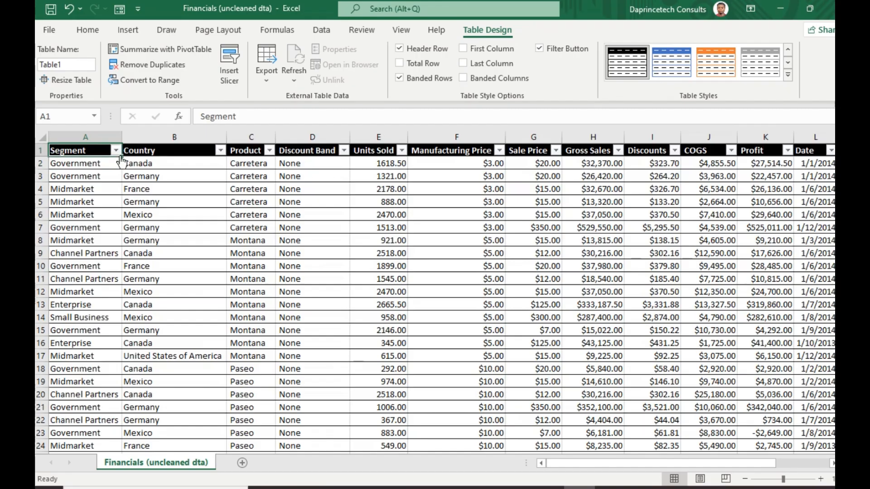
left_click(115, 150)
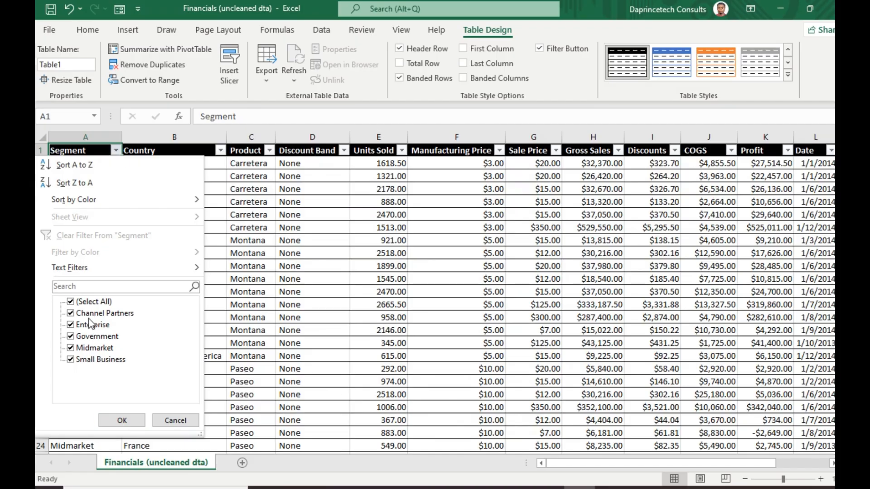
left_click(241, 226)
left_click(221, 152)
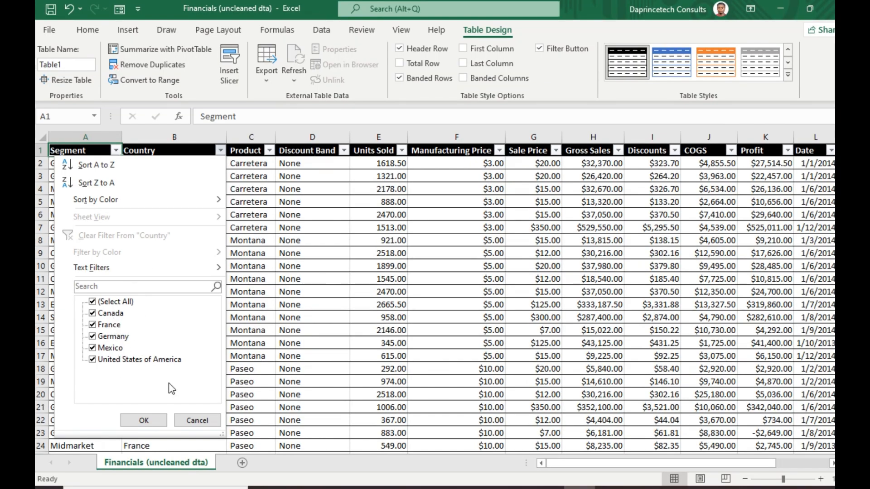
left_click(144, 420)
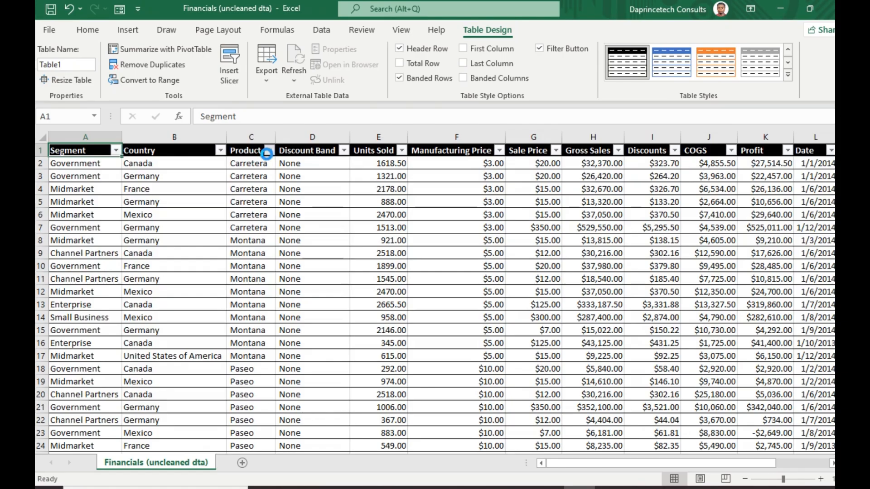
Step: Check the distinct Product and Discount Band entries in their filter lists for inconsistencies, without applying a filter
left_click(269, 151)
left_click(351, 196)
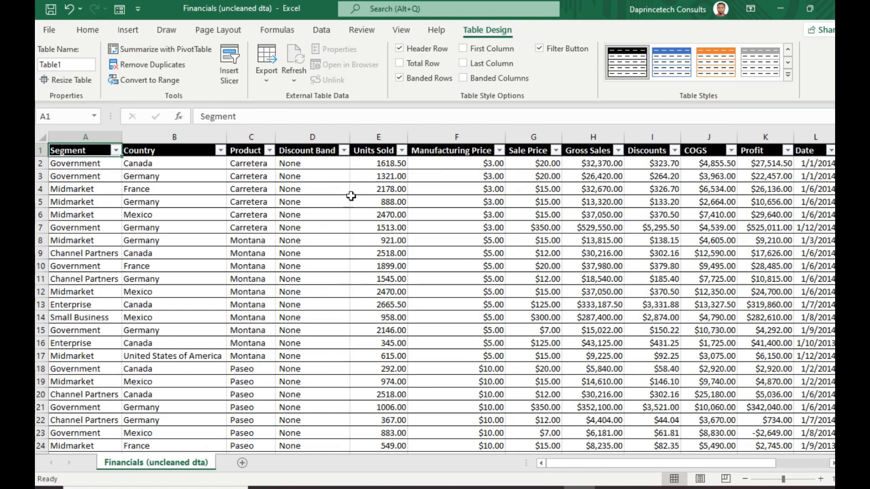
left_click(344, 151)
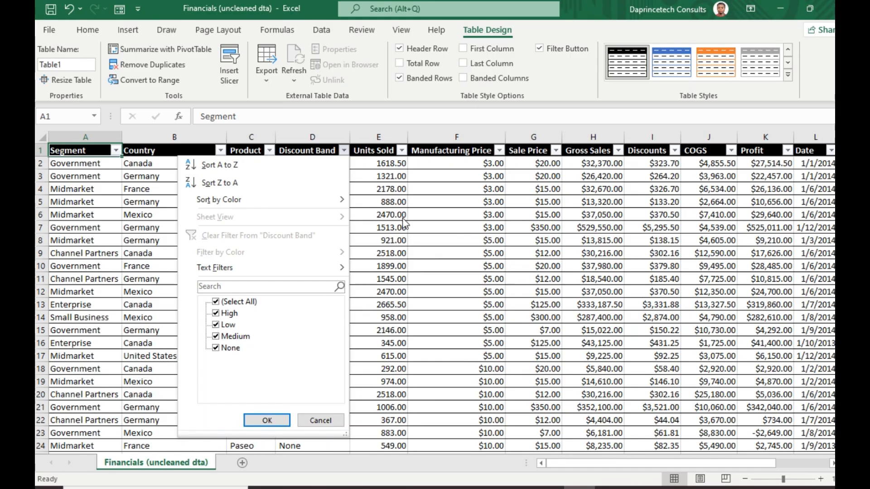
left_click(267, 421)
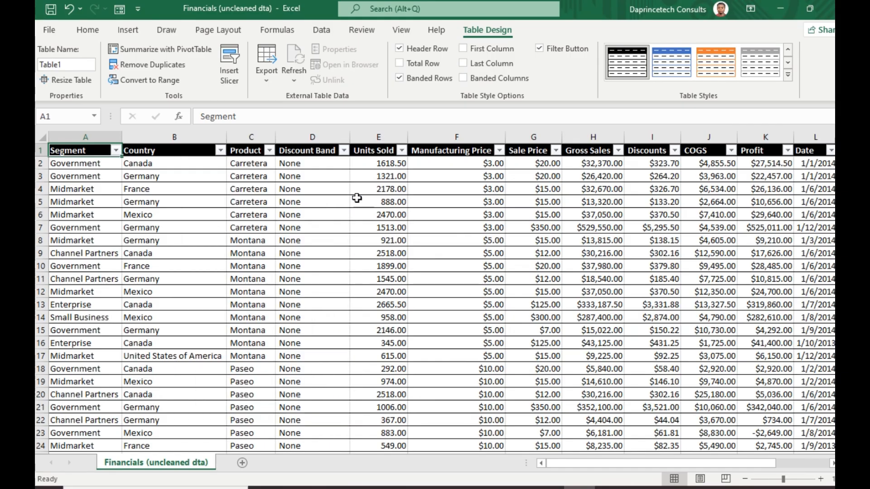
left_click(344, 150)
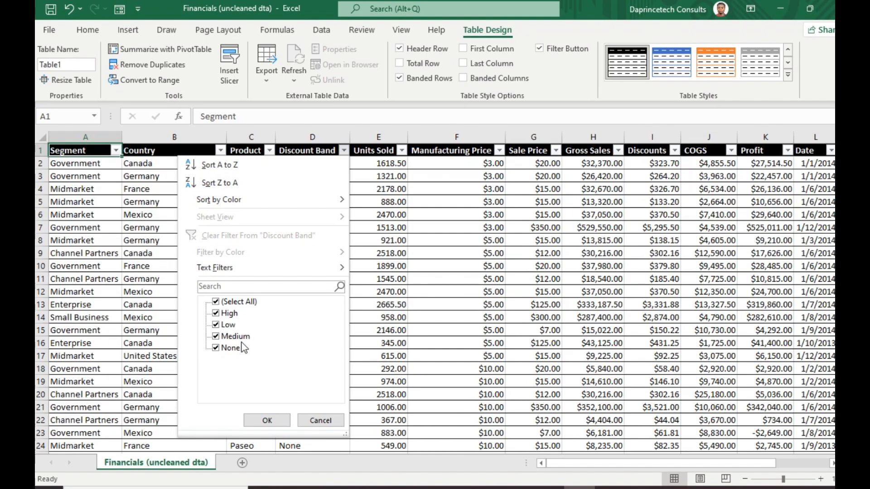
left_click(267, 420)
Step: Review the distinct Units Sold values through to the end of the column's filter list, without filtering
left_click(400, 153)
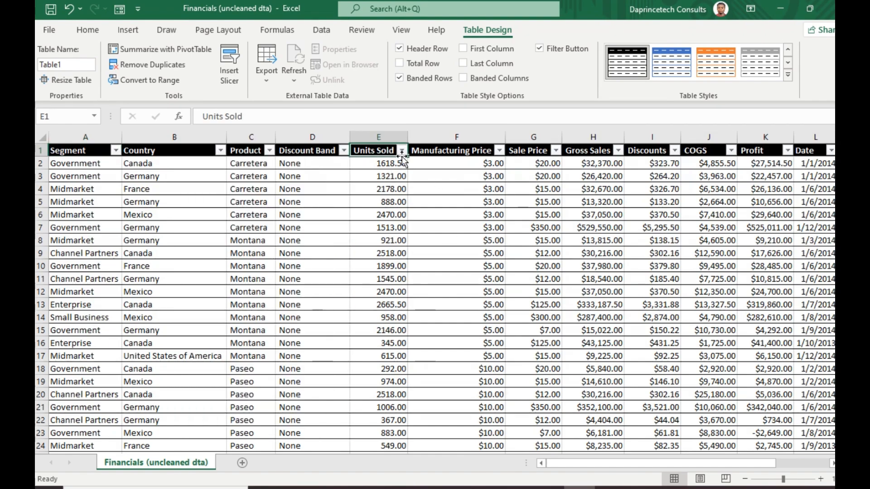
left_click(402, 152)
scroll(296, 353, "down", 5)
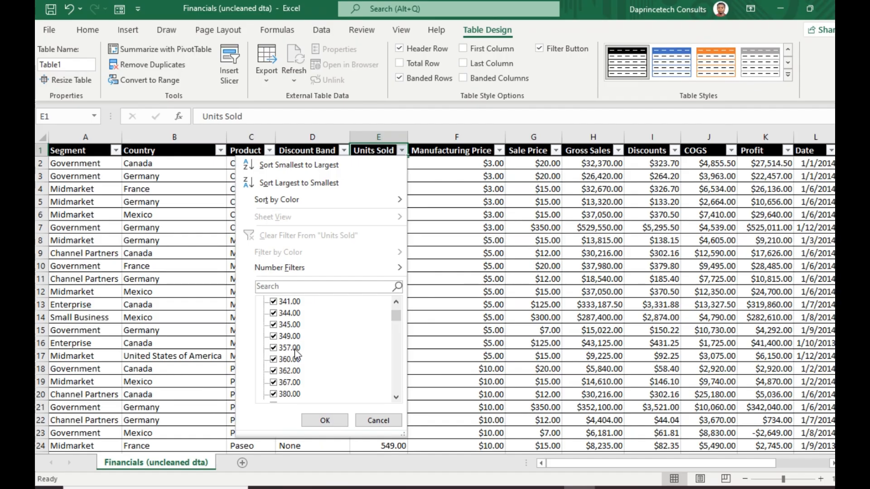
scroll(297, 355, "down", 15)
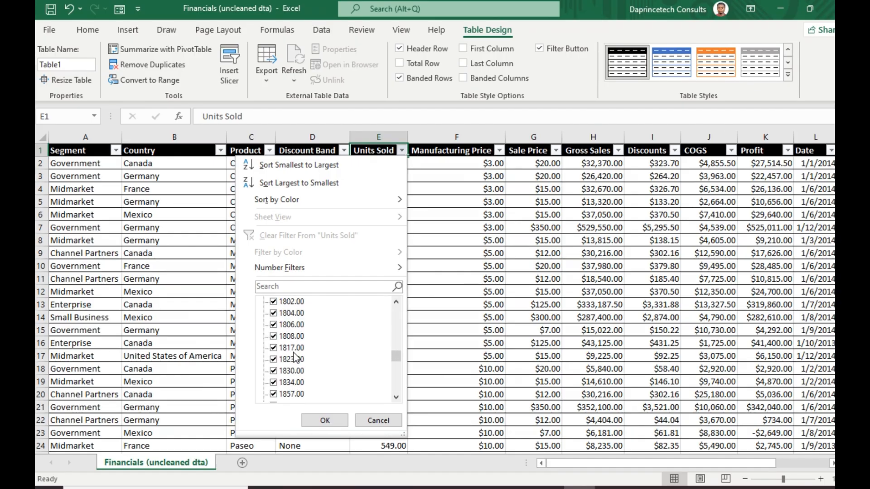
scroll(295, 358, "down", 10)
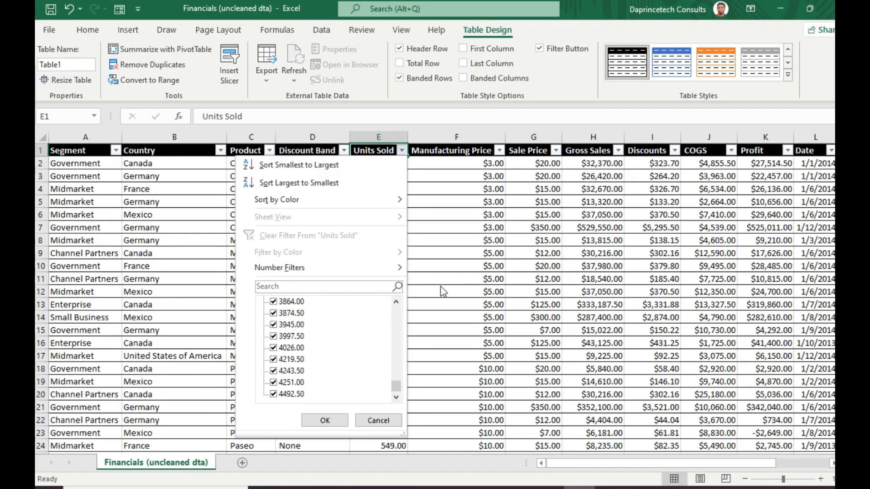
key("Escape")
Step: Check the distinct Manufacturing Price and Sale Price values in their filter lists, leaving both columns unfiltered
left_click(499, 150)
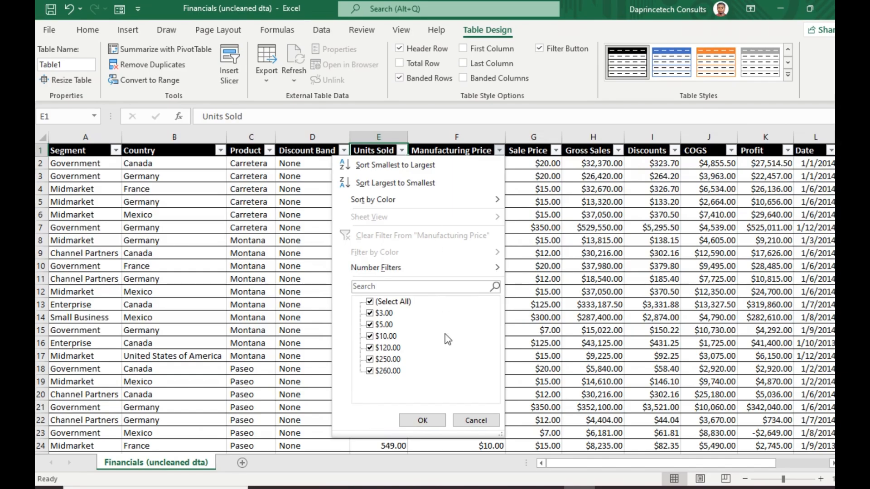
key("Escape")
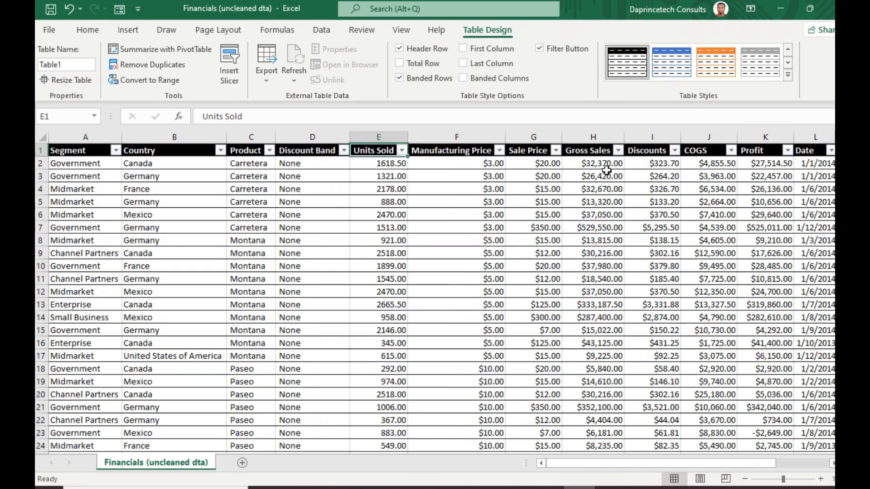
left_click(555, 150)
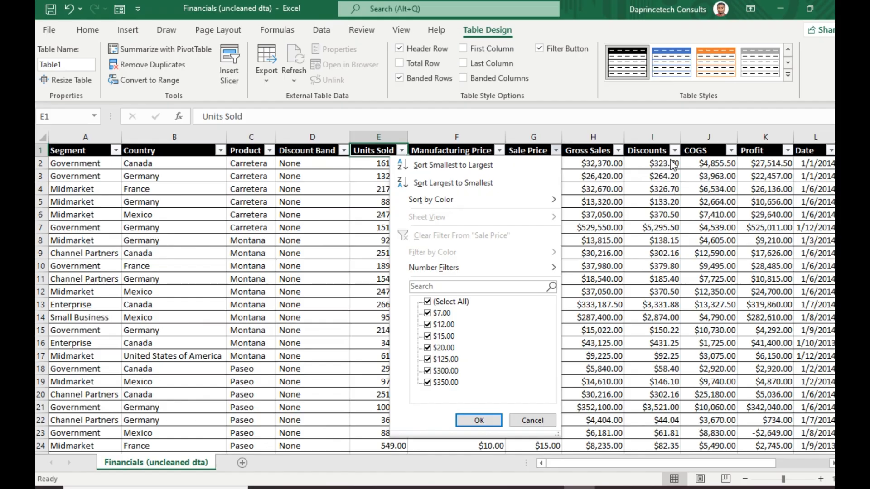
key("Escape")
Step: Review the distinct Gross Sales values through to the end of the column's filter list, without filtering
left_click(618, 150)
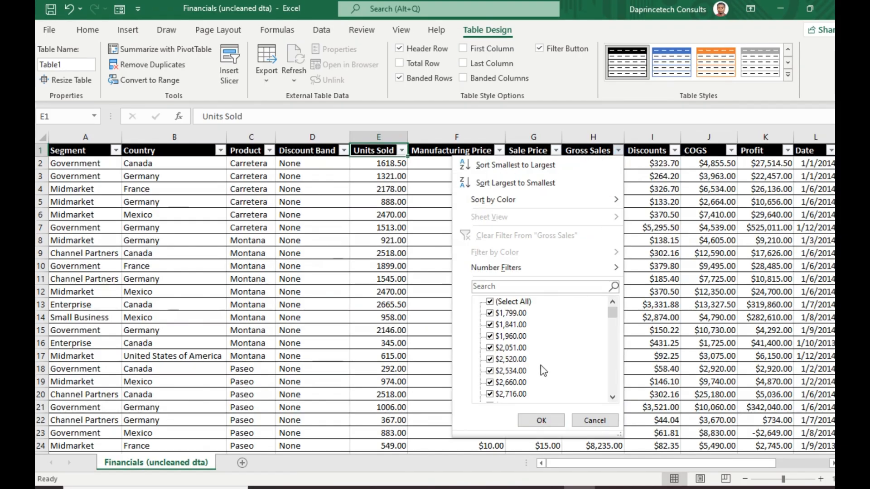
scroll(517, 361, "down", 3)
scroll(517, 361, "down", 15)
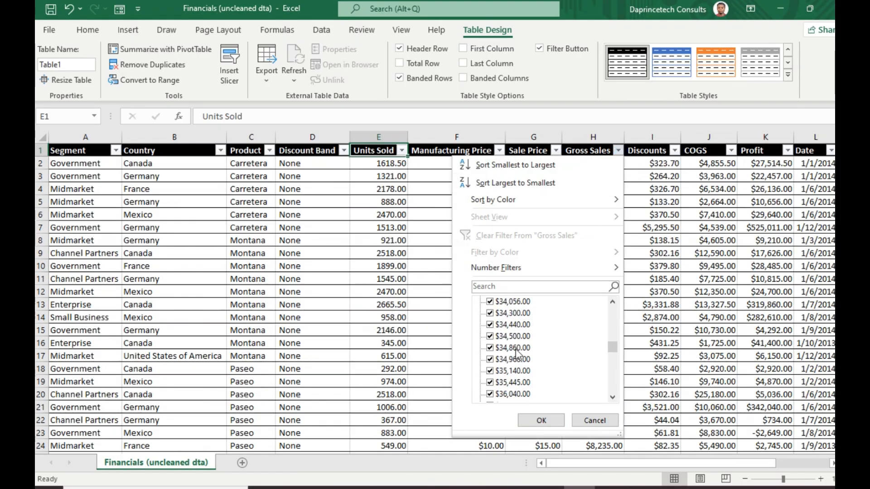
scroll(514, 345, "down", 15)
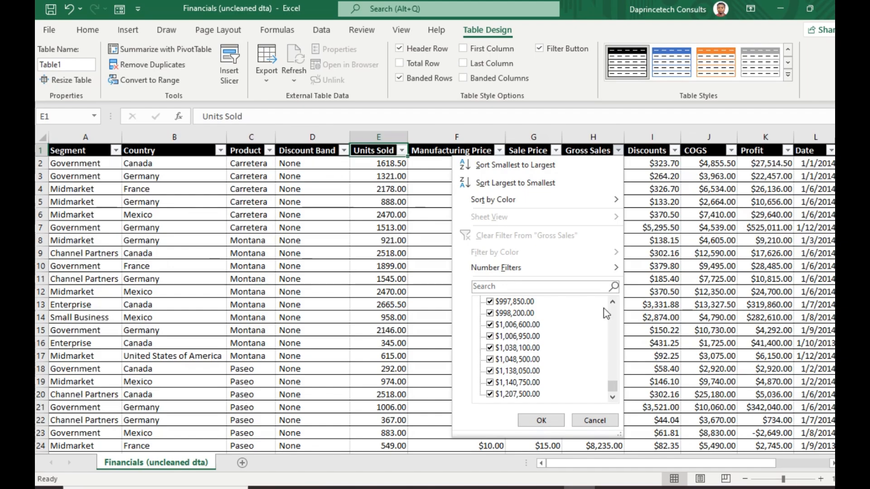
left_click(701, 207)
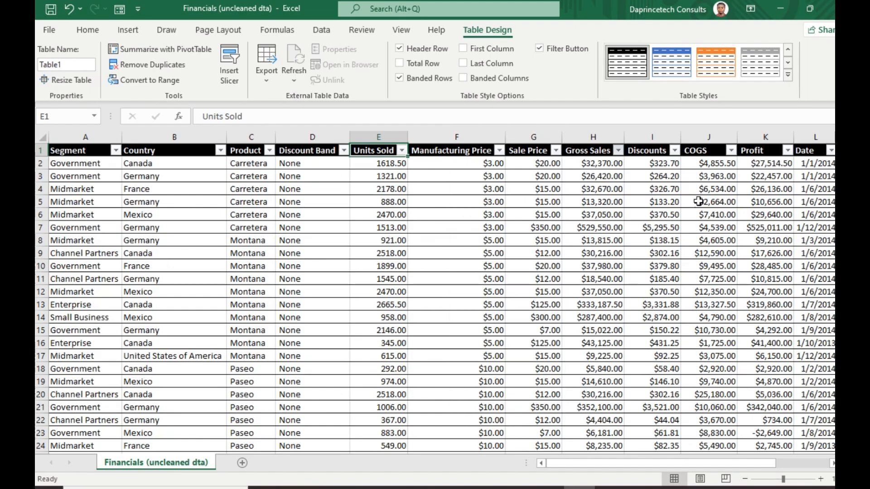
left_click(618, 150)
scroll(526, 358, "down", 5)
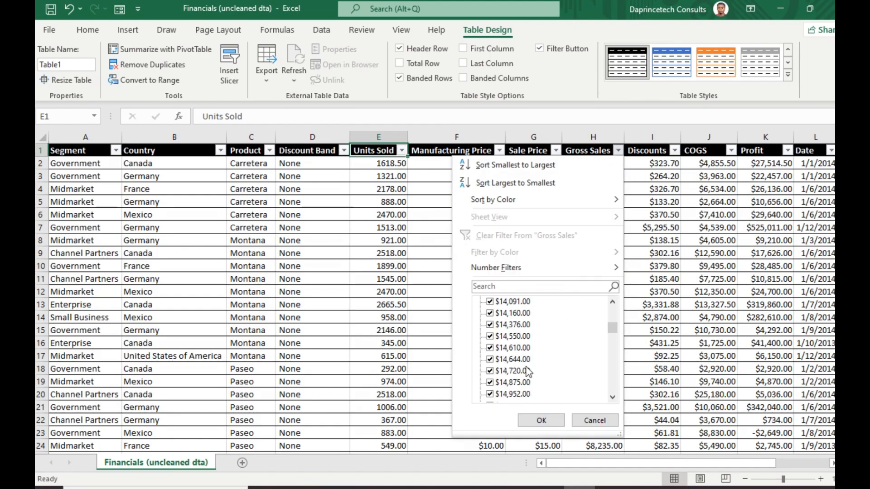
scroll(527, 371, "down", 12)
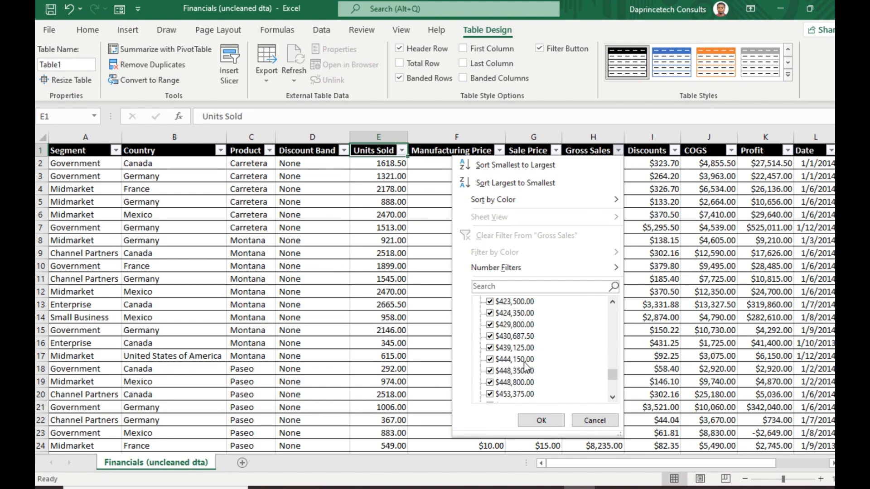
scroll(526, 366, "down", 8)
left_click(691, 226)
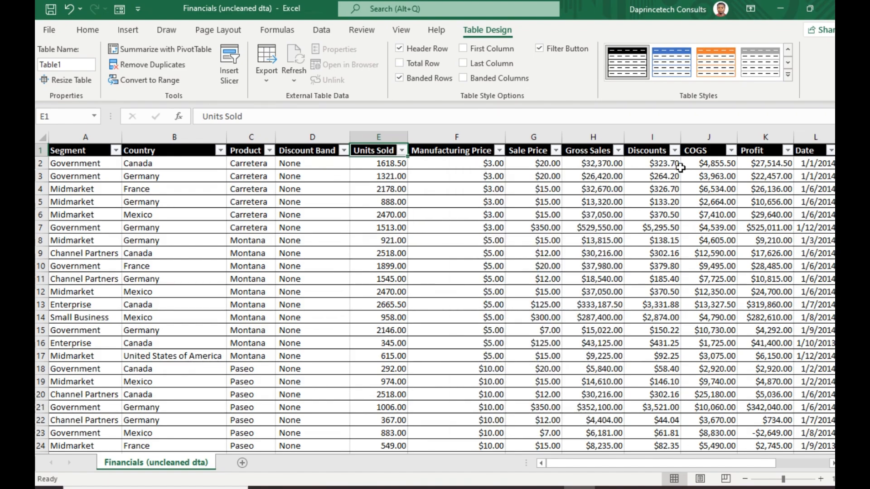
Step: Review the distinct Discounts values through to the end of the column's filter list, without filtering
left_click(675, 152)
scroll(605, 322, "down", 15)
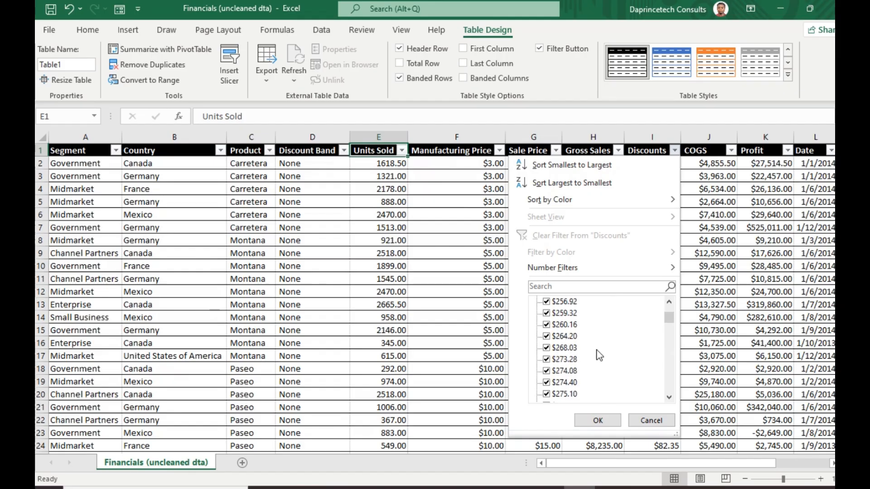
scroll(600, 354, "down", 20)
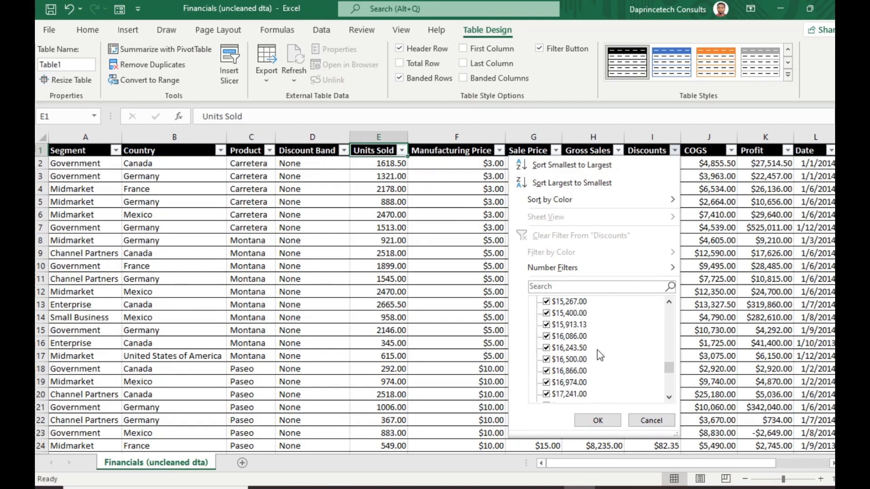
scroll(597, 352, "down", 10)
left_click(753, 223)
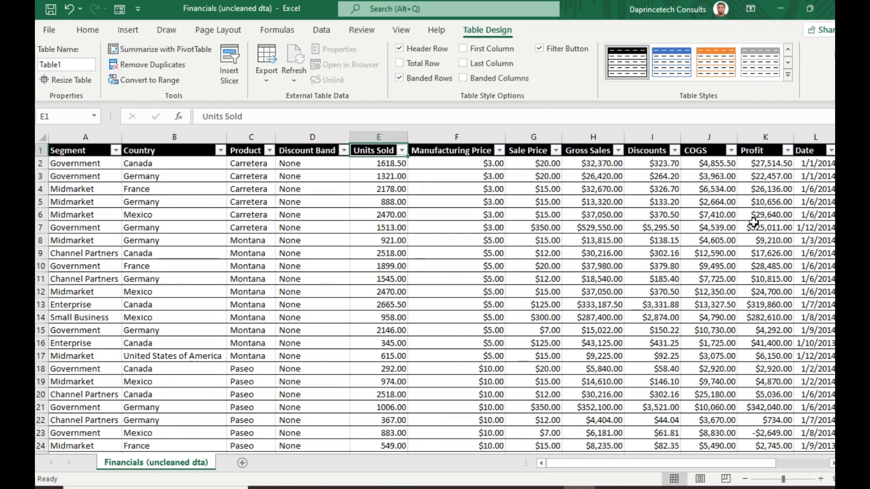
Step: Check the distinct Profit values and the Date years in their filter lists, leaving both columns unfiltered
scroll(648, 448, "right", 3)
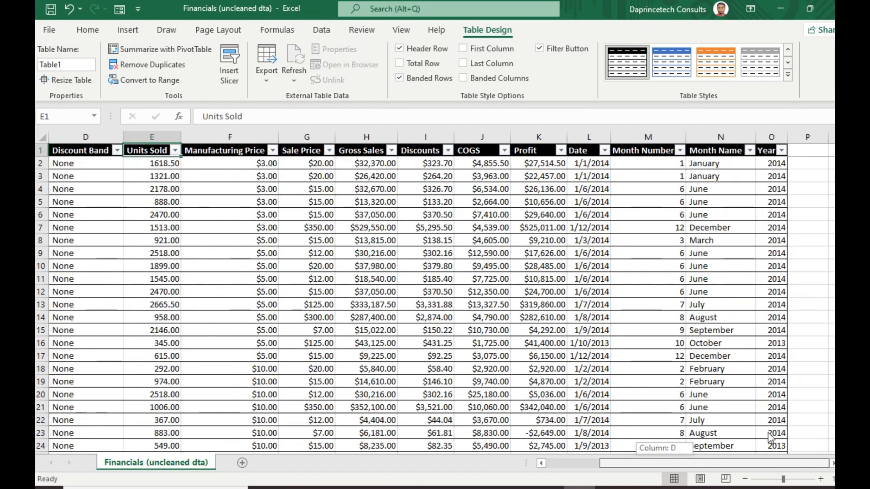
left_click(561, 150)
scroll(447, 350, "down", 10)
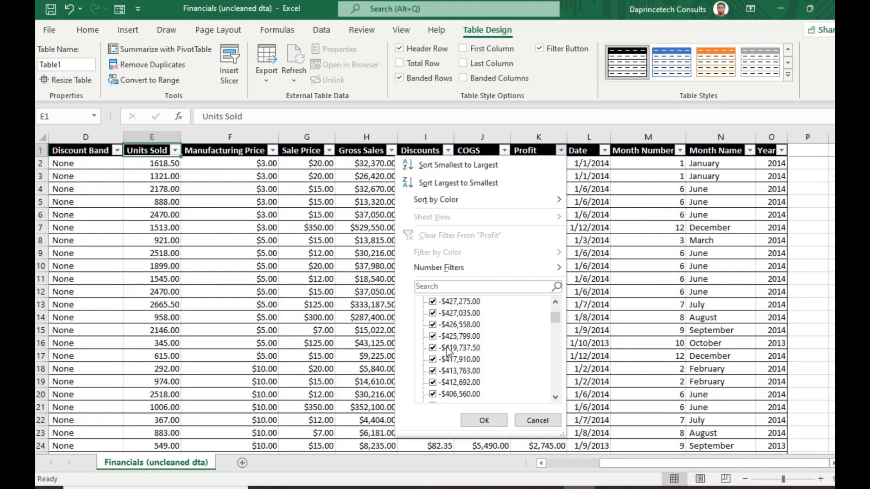
scroll(447, 350, "down", 15)
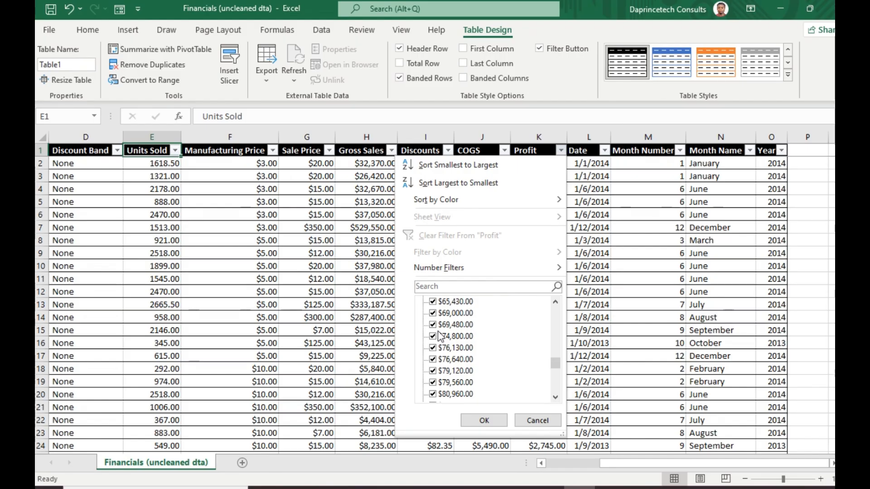
left_click(484, 420)
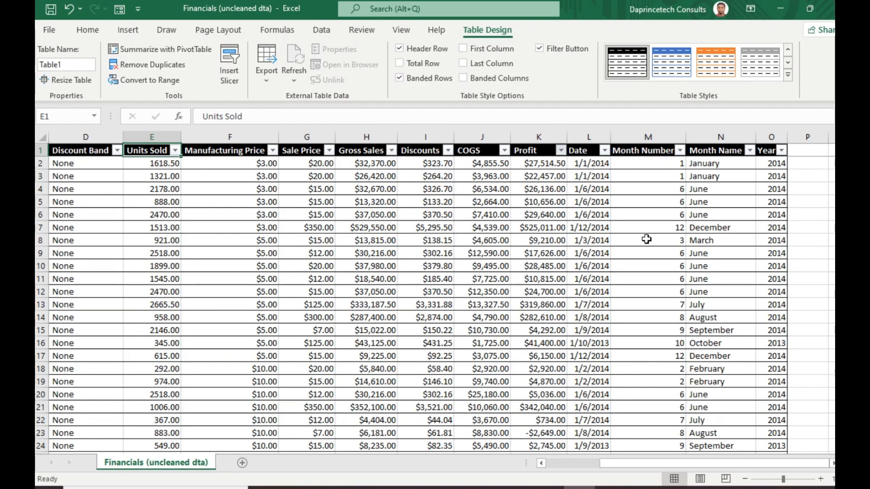
left_click(603, 151)
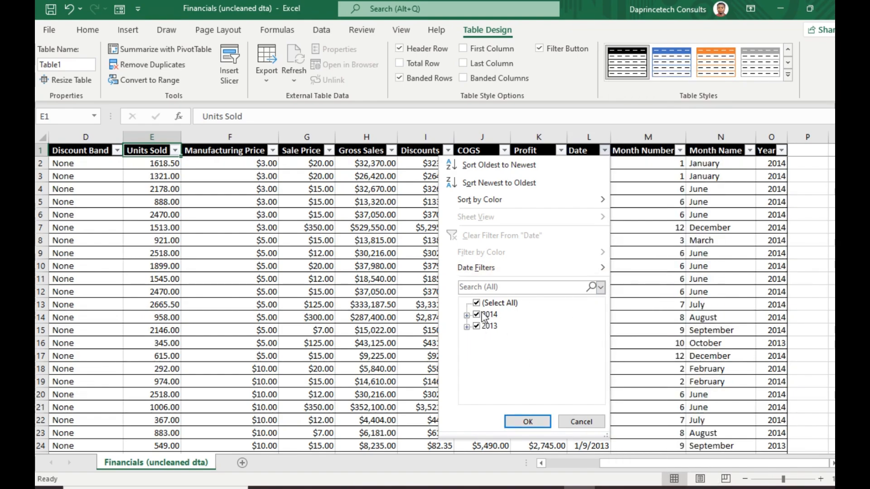
left_click(635, 262)
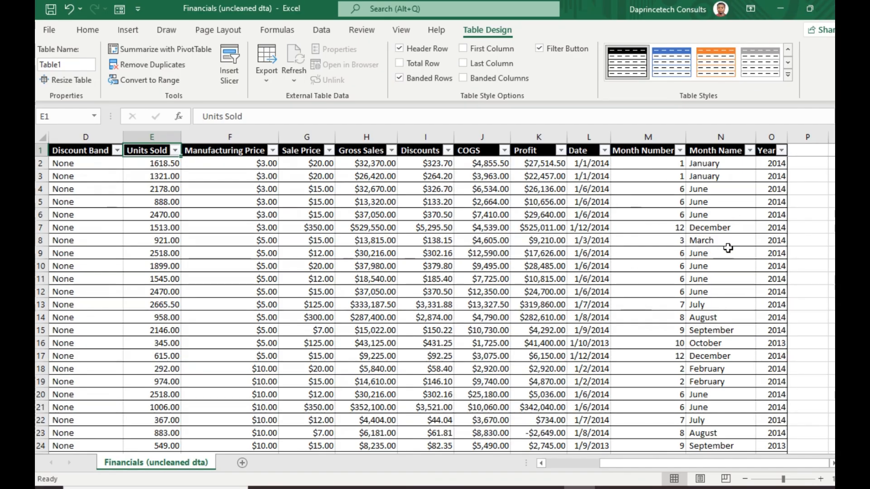
Step: Inspect the number format of the Month Name and Year columns
left_click(705, 213)
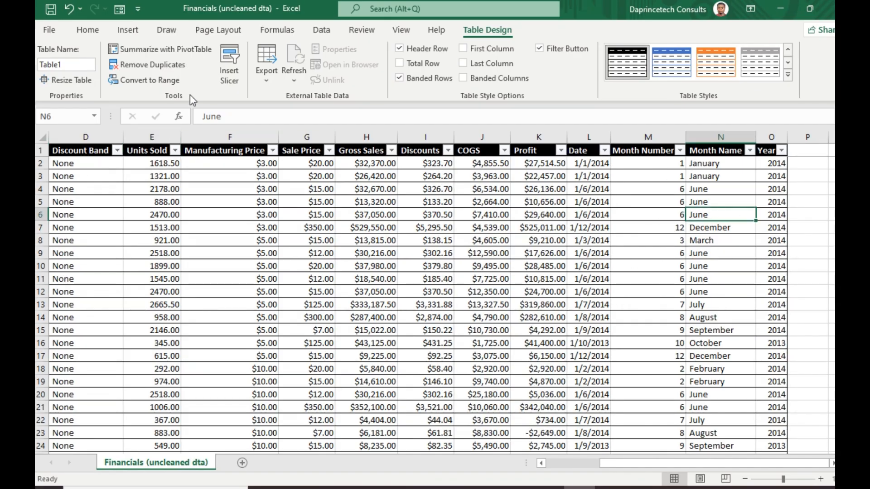
left_click(88, 30)
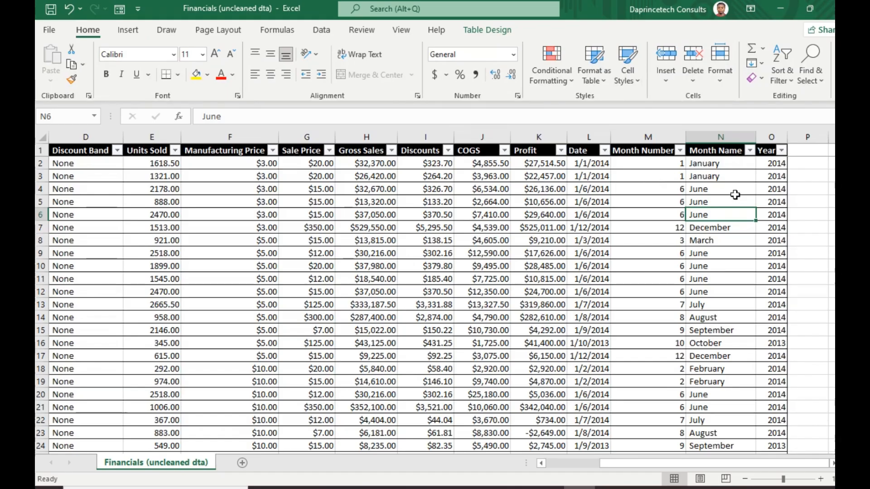
left_click(724, 178)
left_click(712, 135)
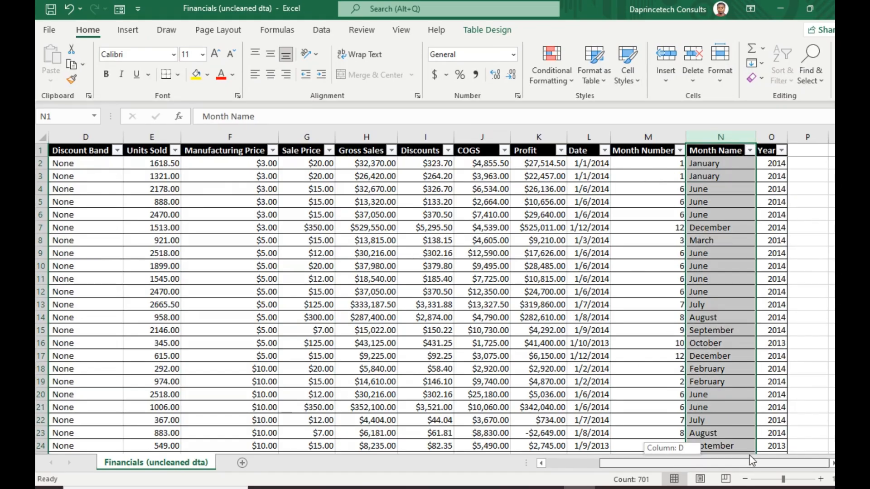
left_click(770, 155)
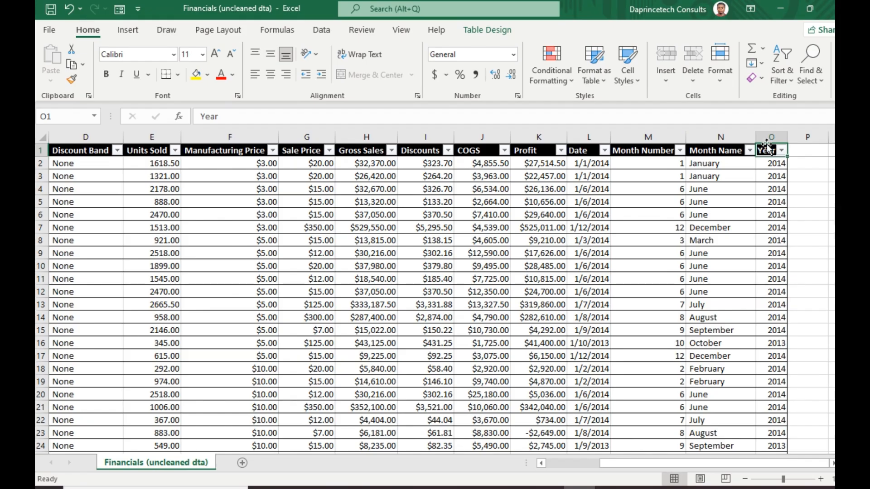
left_click(765, 137)
left_click(738, 265)
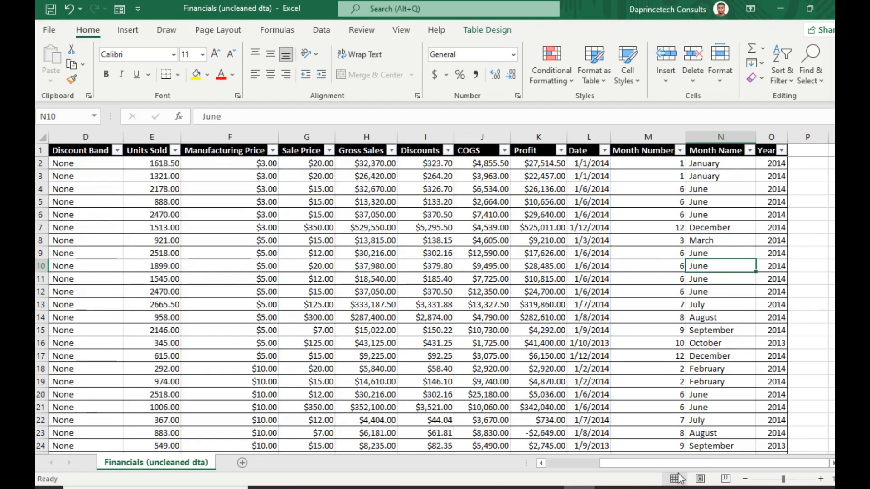
Step: Filter the Country column to show only the Canada records
left_click_drag(628, 463, 573, 482)
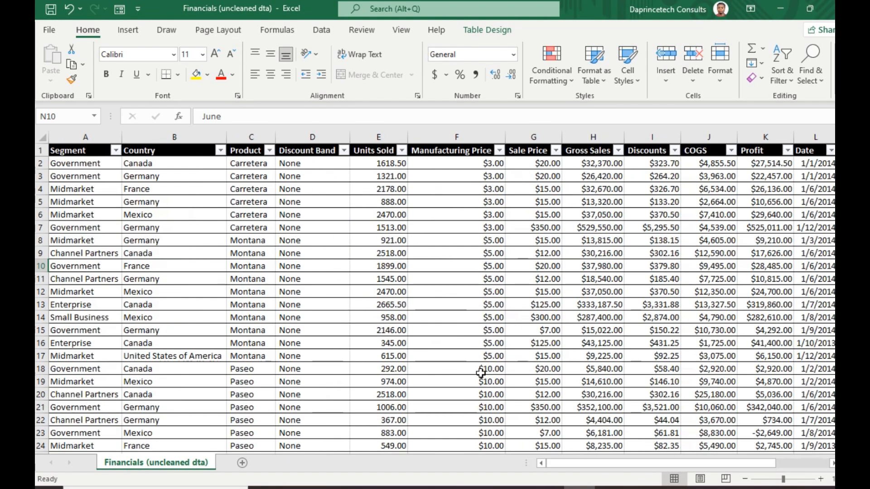
left_click(218, 215)
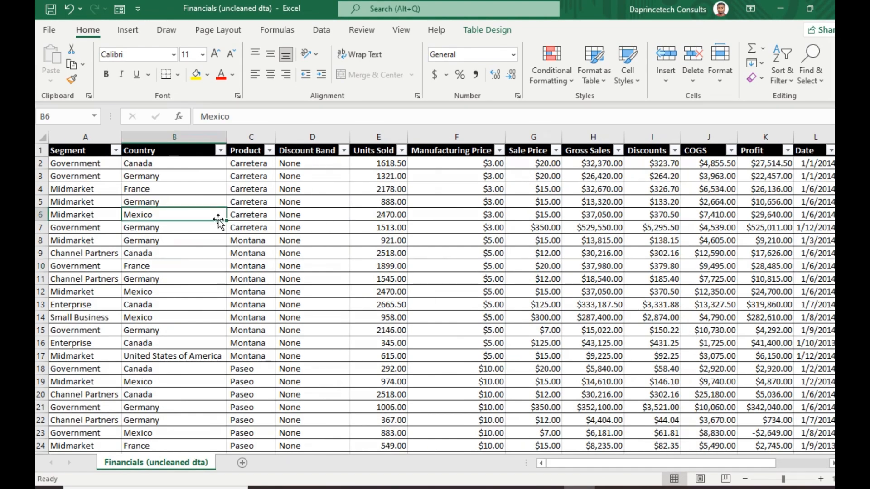
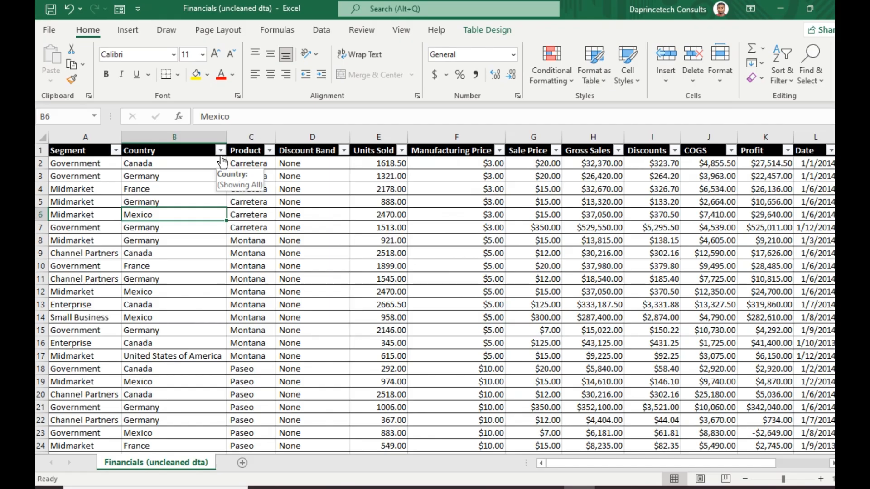
left_click(221, 151)
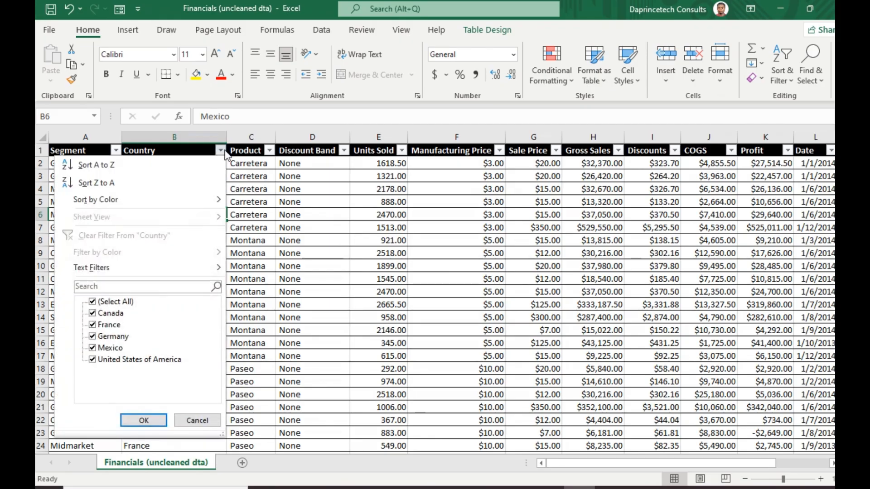
left_click(92, 302)
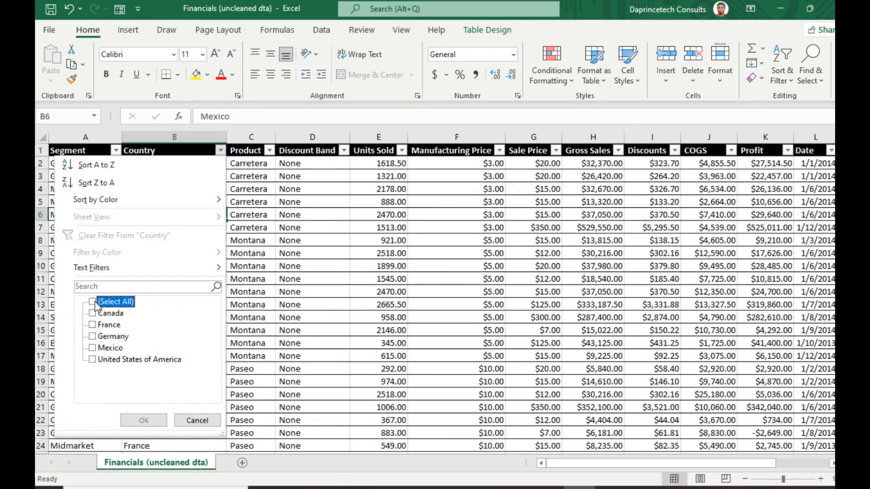
left_click(92, 314)
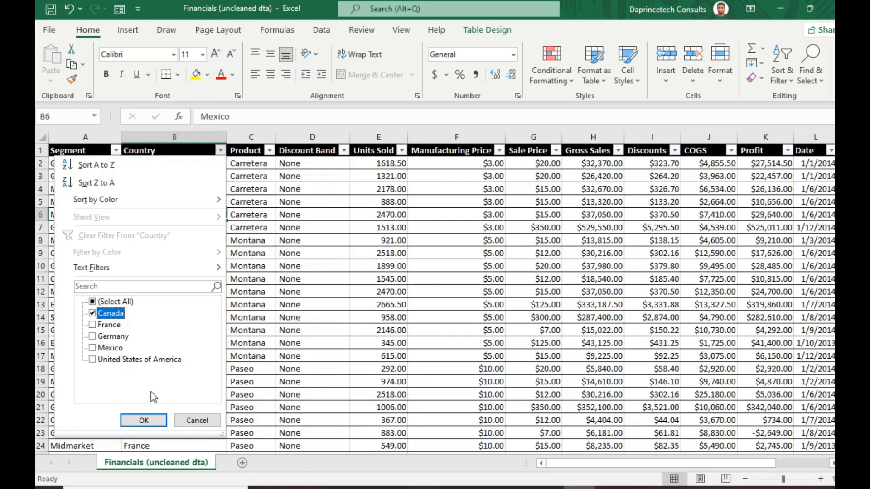
left_click(144, 420)
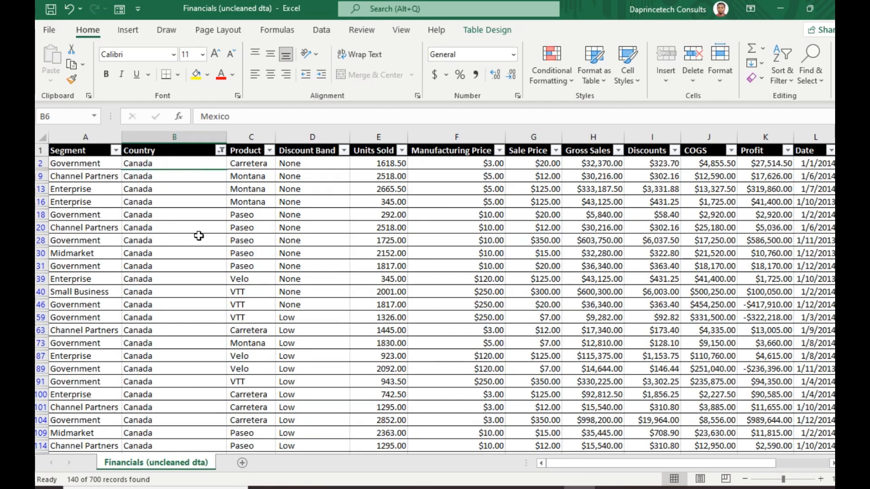
Step: Look through the filtered Canada records from the first row to the end of the table and back
scroll(197, 235, "down", 12)
scroll(196, 236, "down", 16)
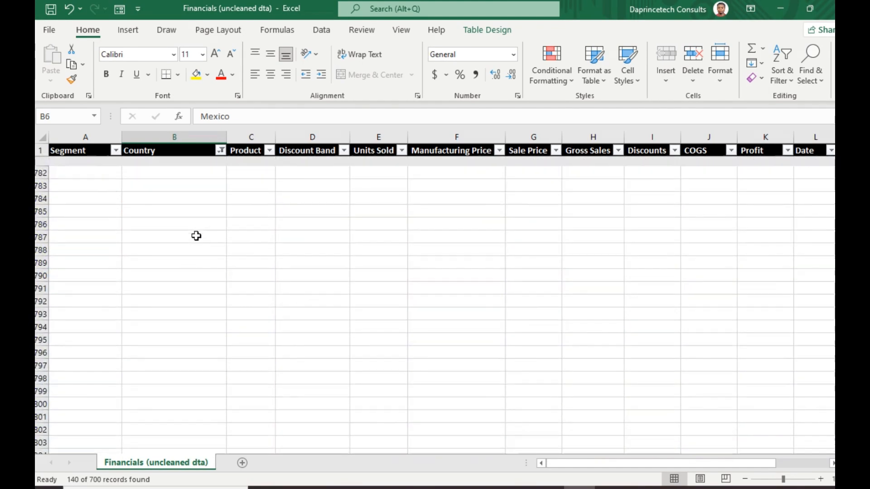
scroll(194, 234, "up", 8)
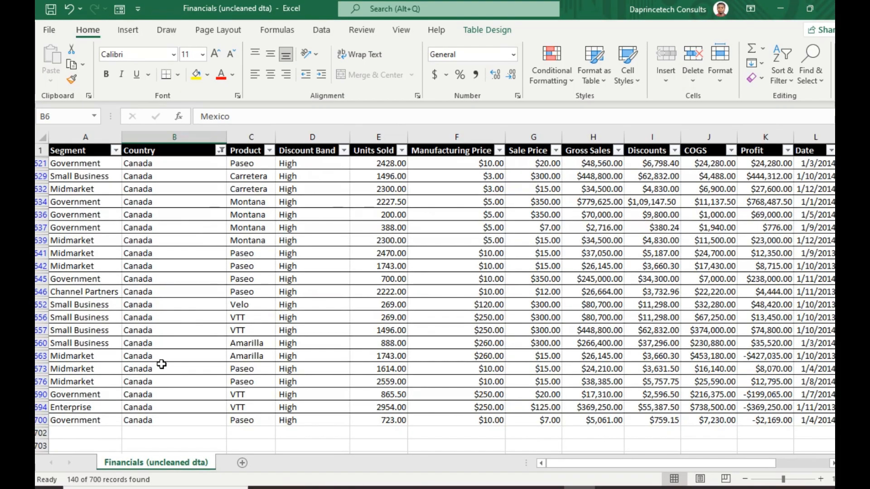
scroll(165, 350, "up", 20)
scroll(170, 272, "up", 15)
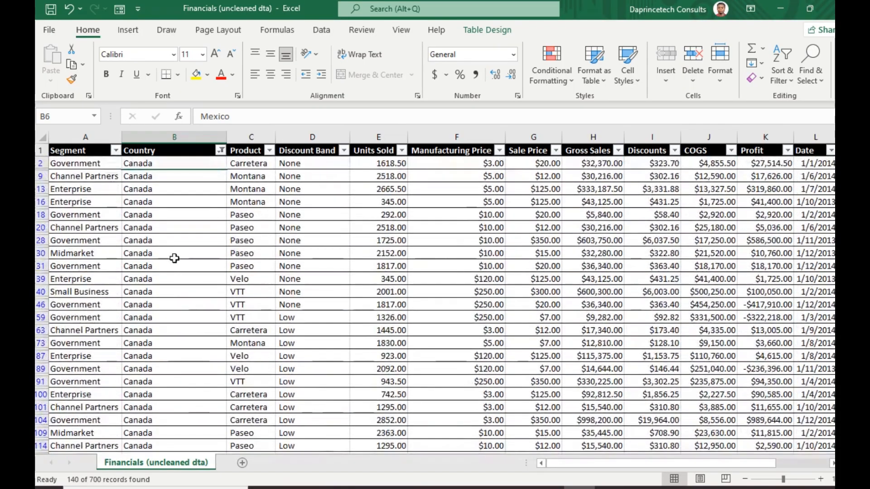
scroll(142, 205, "down", 16)
scroll(150, 208, "down", 6)
scroll(161, 199, "up", 20)
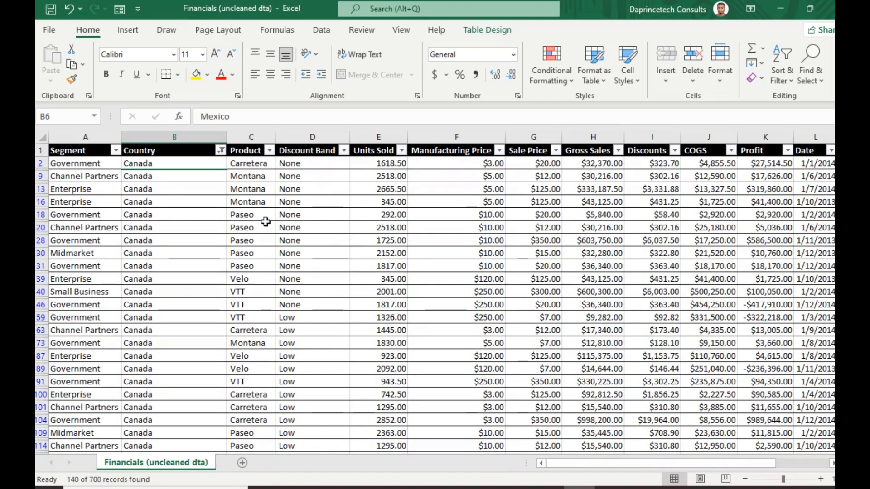
Step: Reselect all countries in the Country filter to show every record, and recheck the column's filter list
left_click(220, 150)
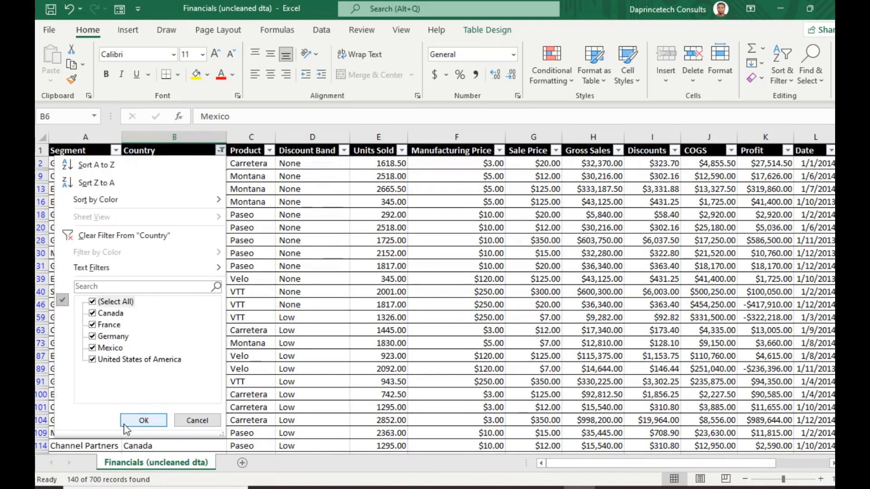
left_click(138, 419)
left_click(184, 162)
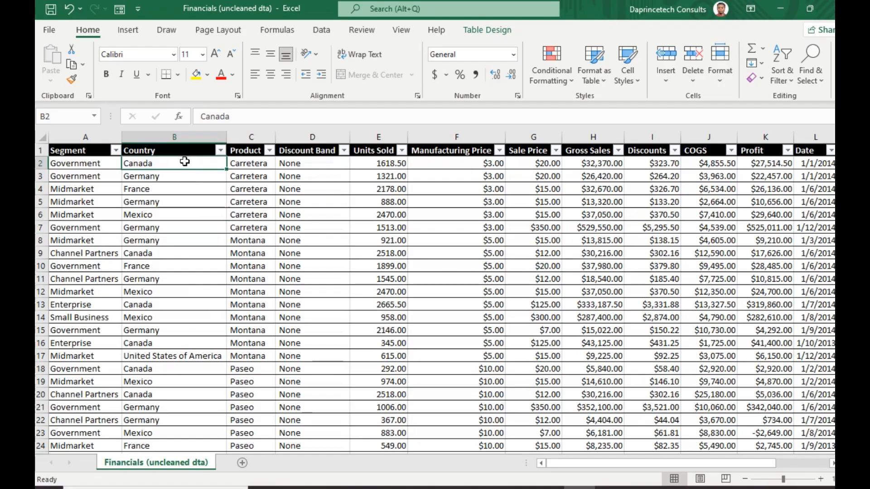
left_click(220, 152)
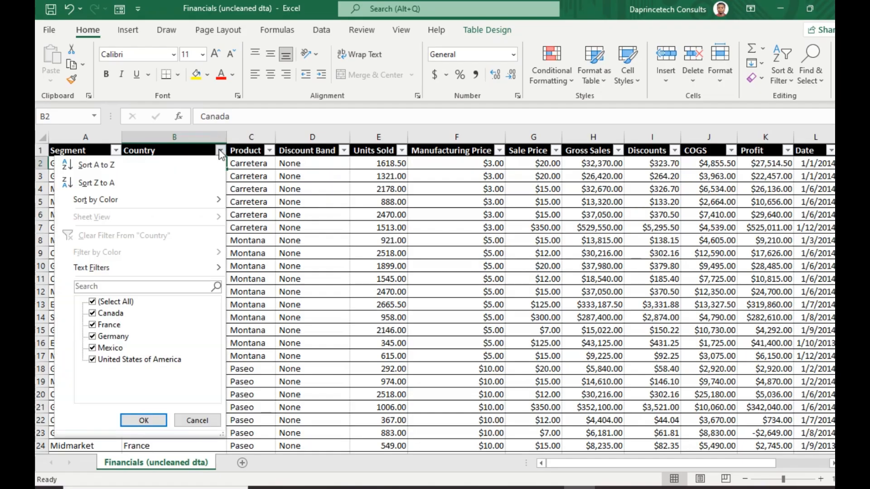
left_click(285, 172)
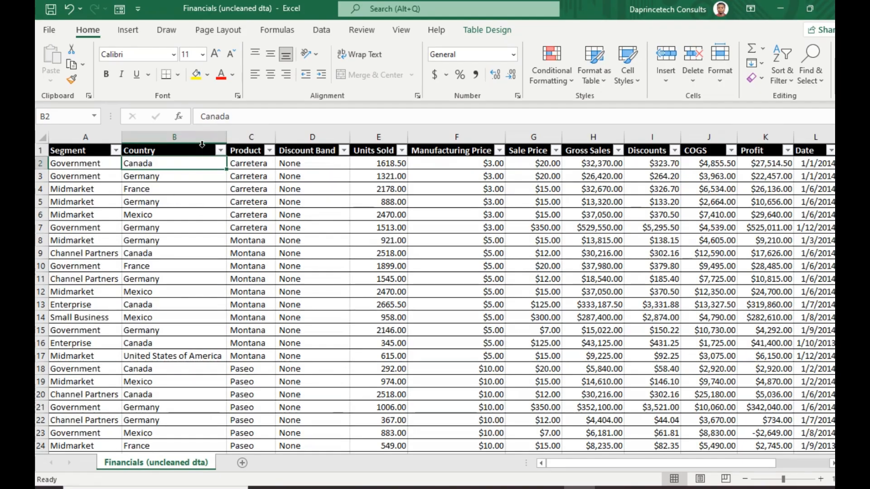
Step: Sort the table by the Product column from A to Z
left_click(202, 144)
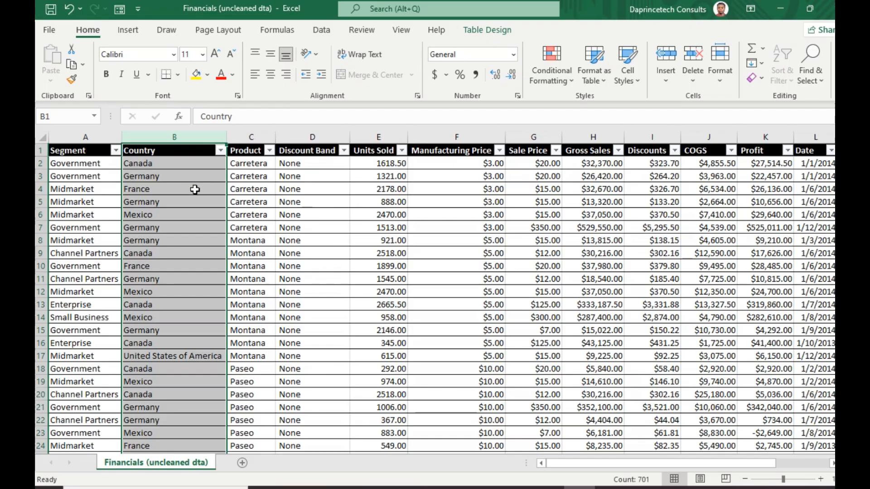
left_click(249, 161)
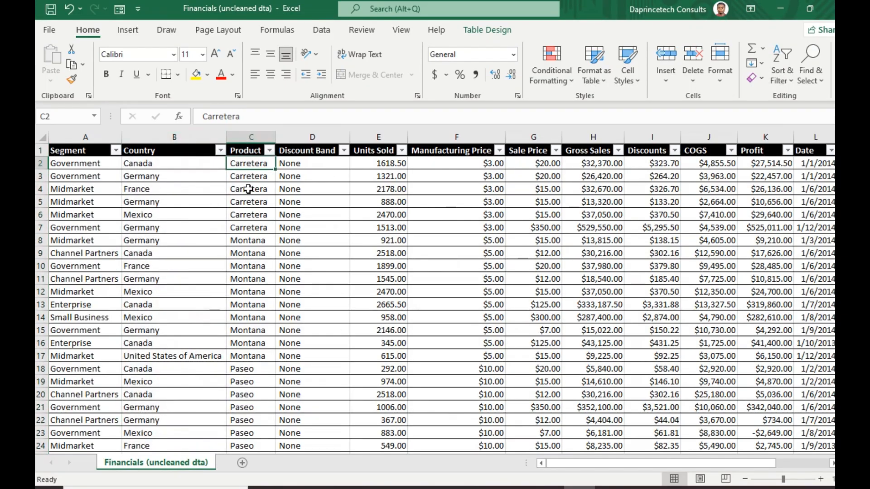
left_click(249, 144)
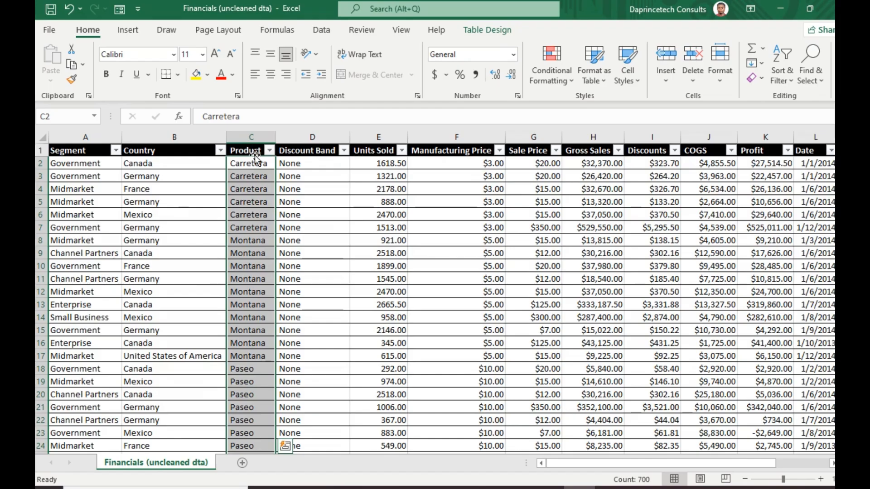
left_click(254, 153)
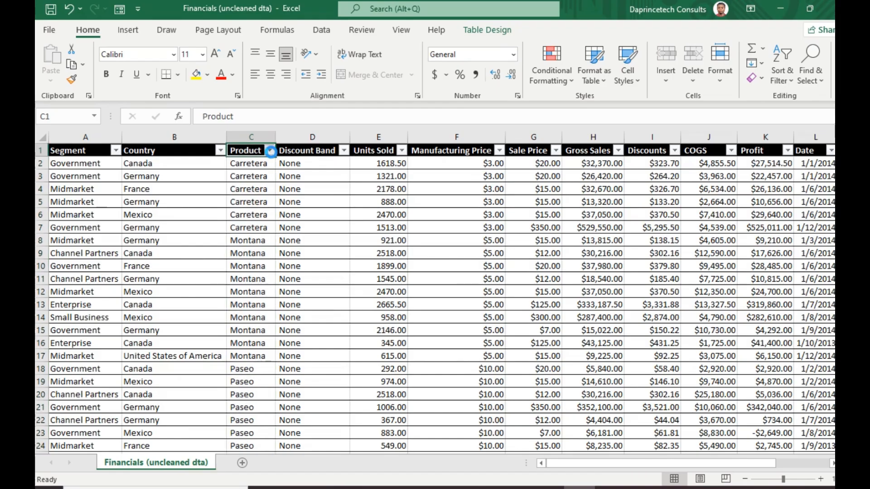
left_click(270, 151)
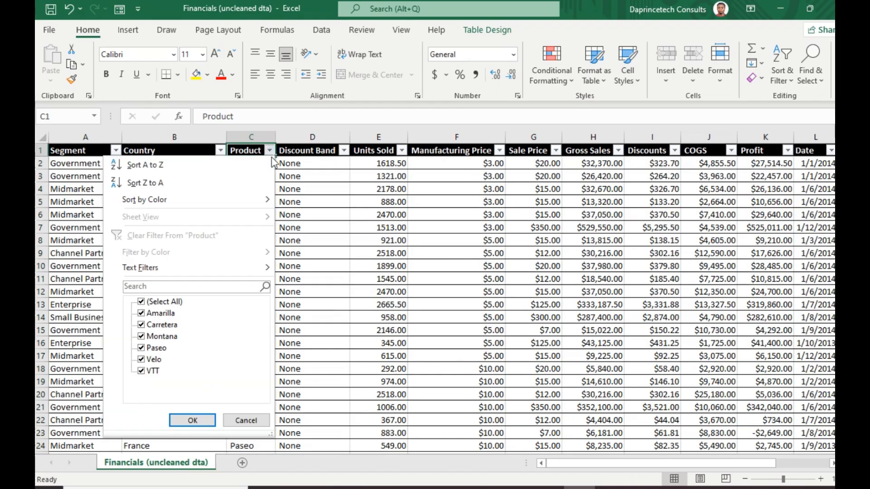
left_click(161, 170)
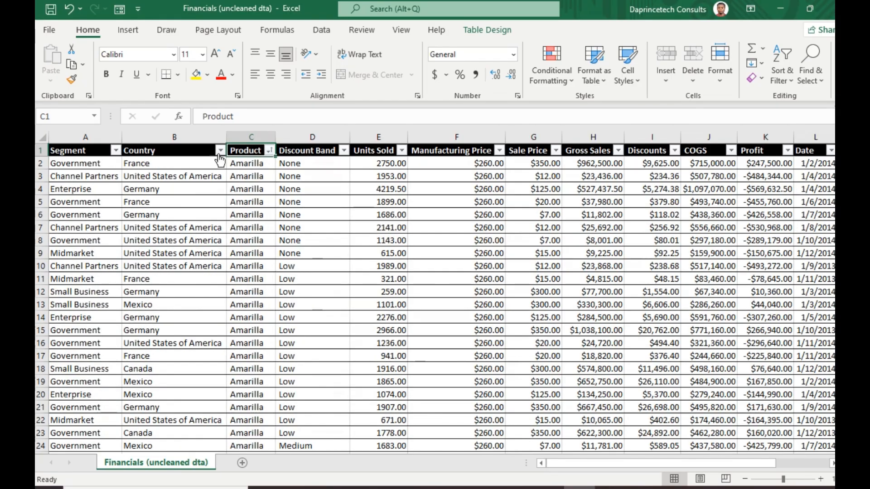
Step: Sort the table by the Product column from Z to A, and check the column's sort and text filter options
left_click(269, 151)
left_click(158, 183)
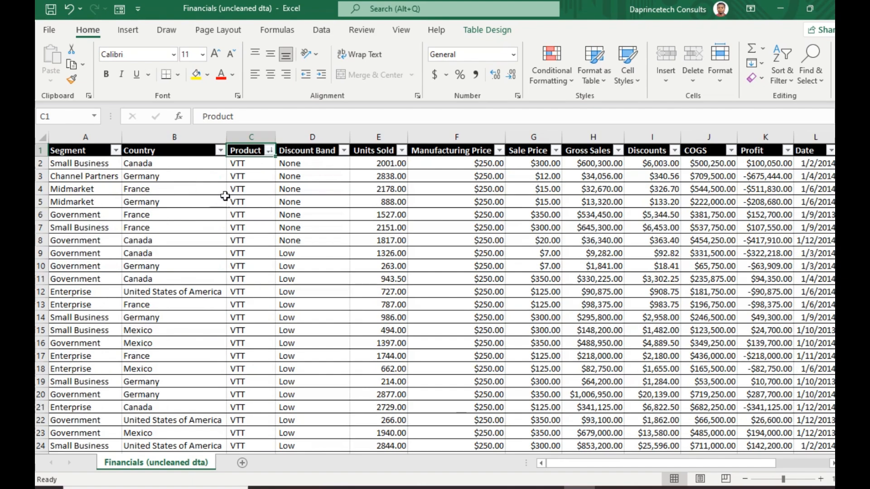
left_click(270, 151)
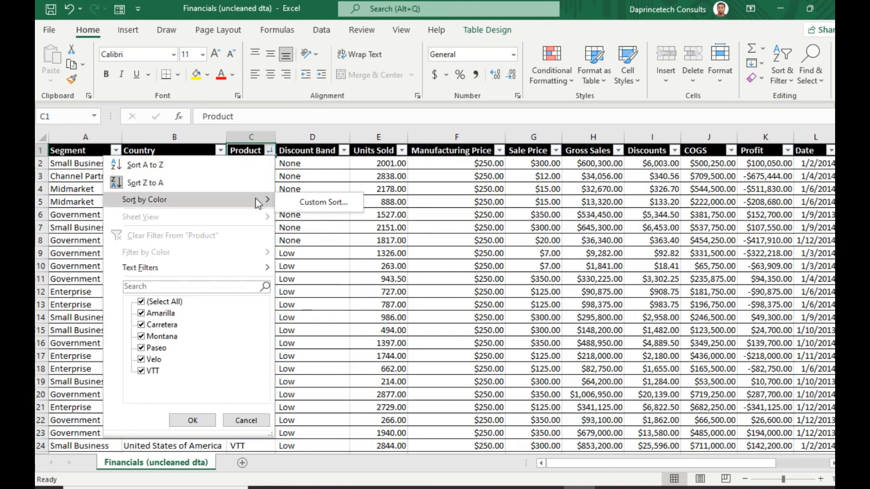
mouse_move(224, 266)
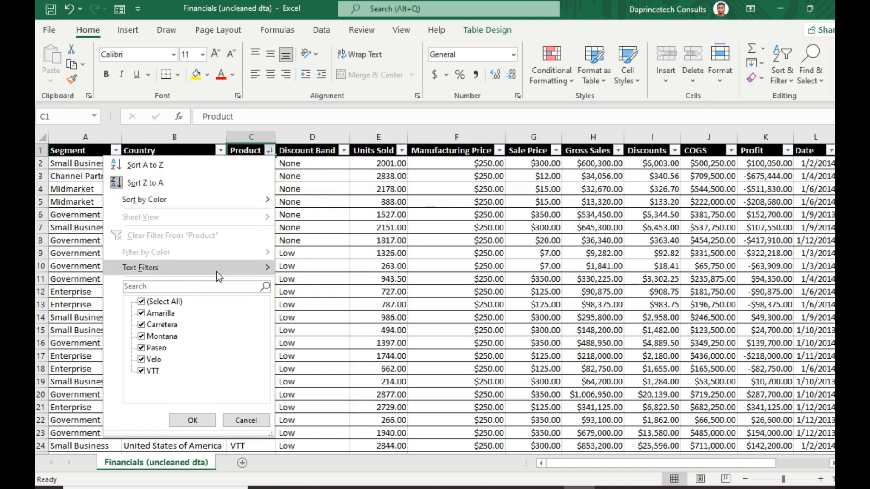
mouse_move(216, 272)
left_click(355, 180)
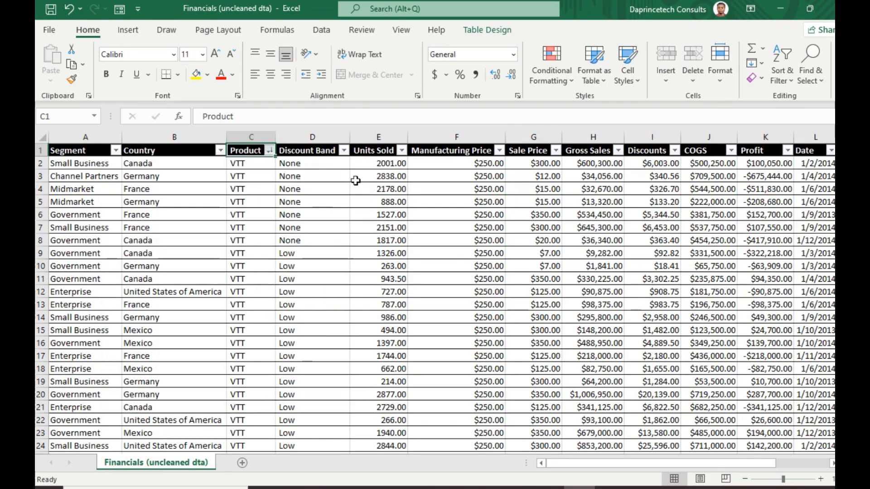
Step: Check the number filter options available for the Units Sold column
left_click(387, 152)
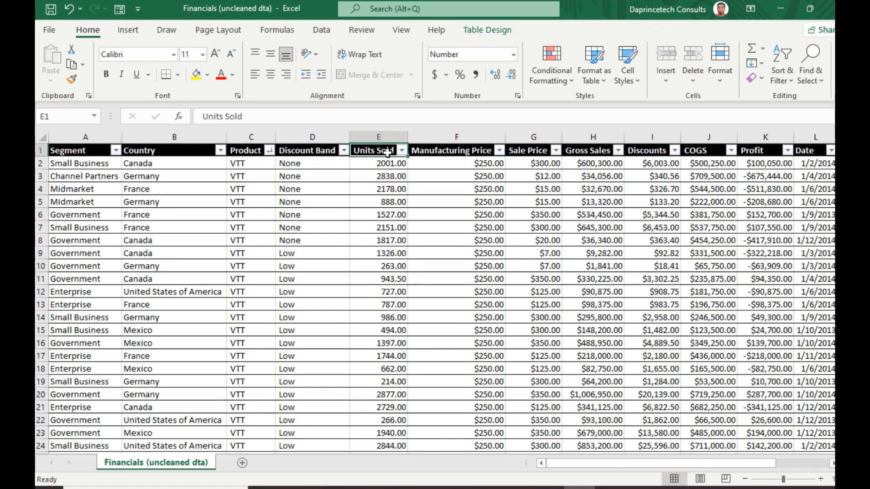
left_click(401, 151)
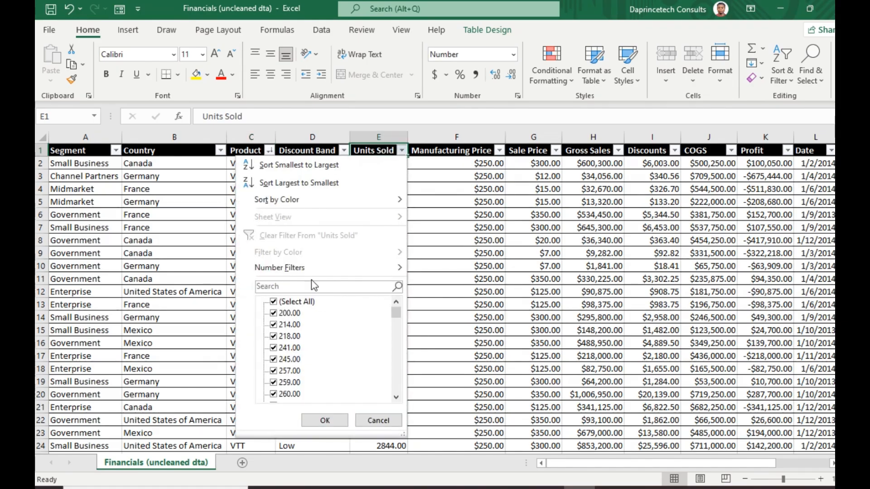
mouse_move(315, 271)
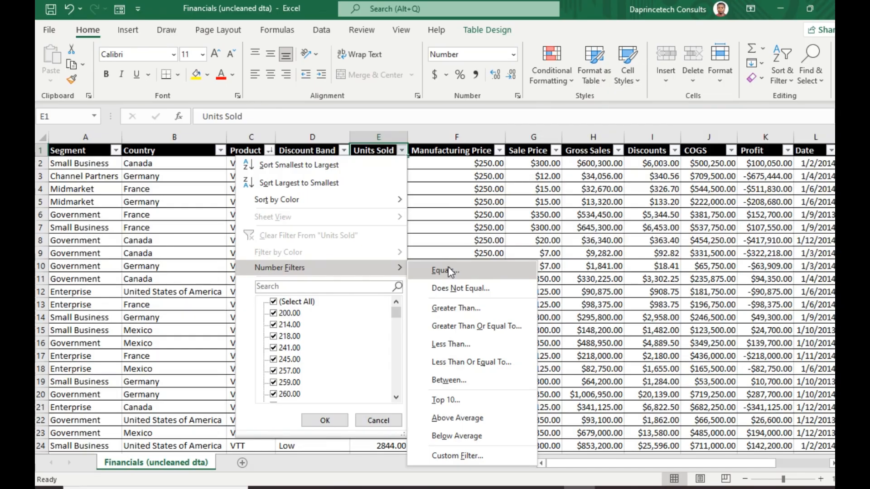
left_click(452, 217)
Step: Reapply the Z to A sort on the Product column, and return the table to A to Z order by Product
left_click(269, 150)
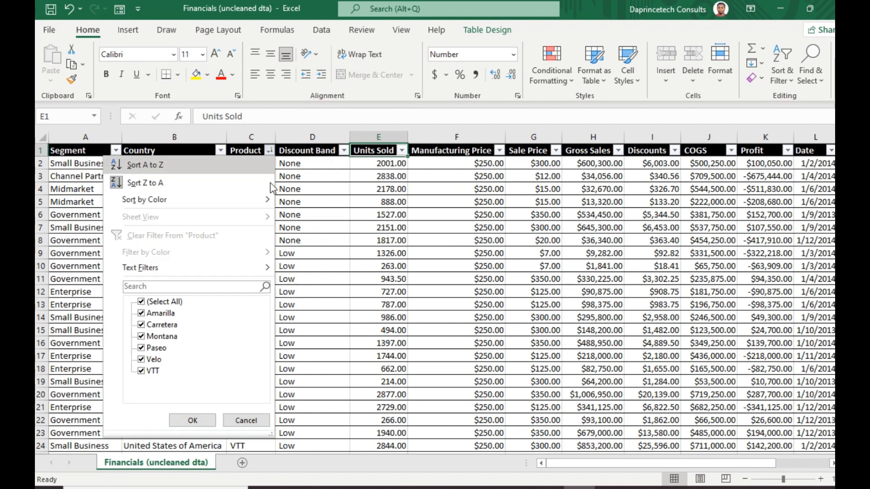
left_click(136, 183)
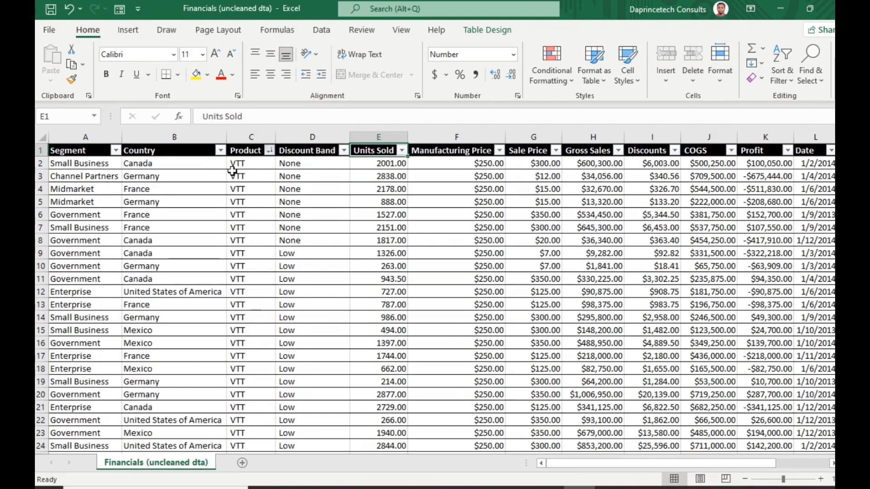
left_click(269, 151)
left_click(186, 165)
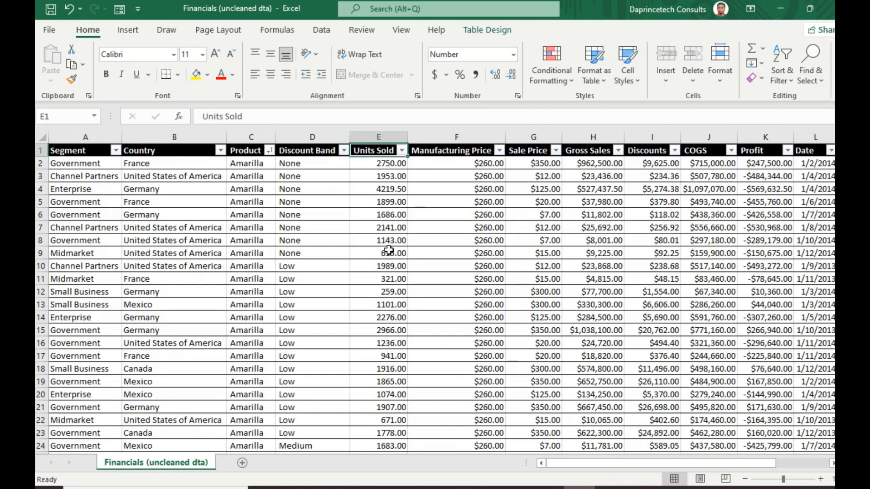
Step: Start a custom number filter on the Units Sold column with the first condition set to equals 200.00
left_click(401, 150)
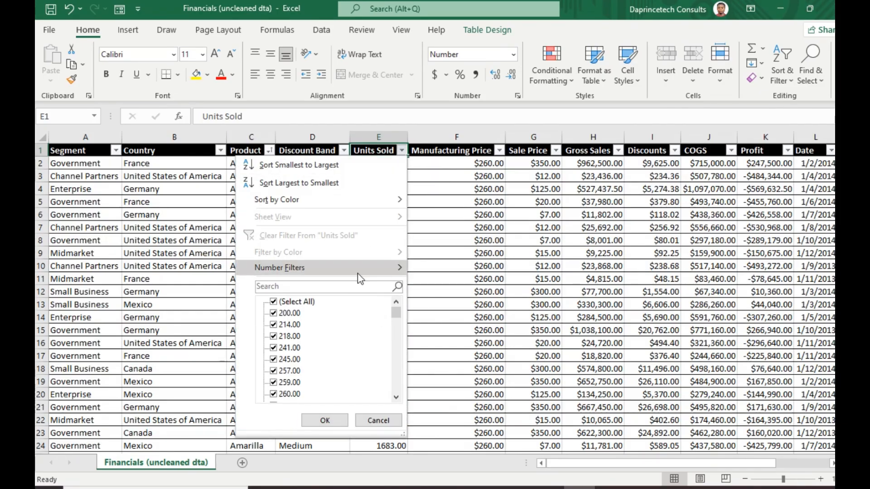
mouse_move(357, 273)
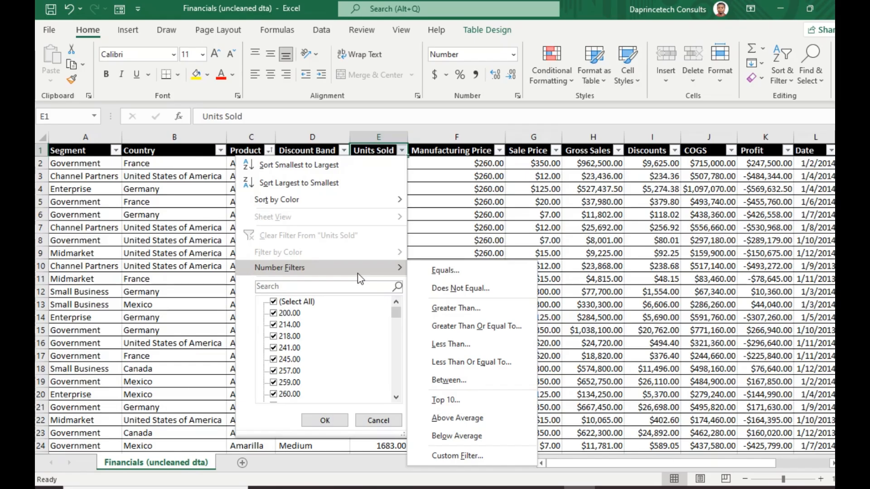
left_click(446, 271)
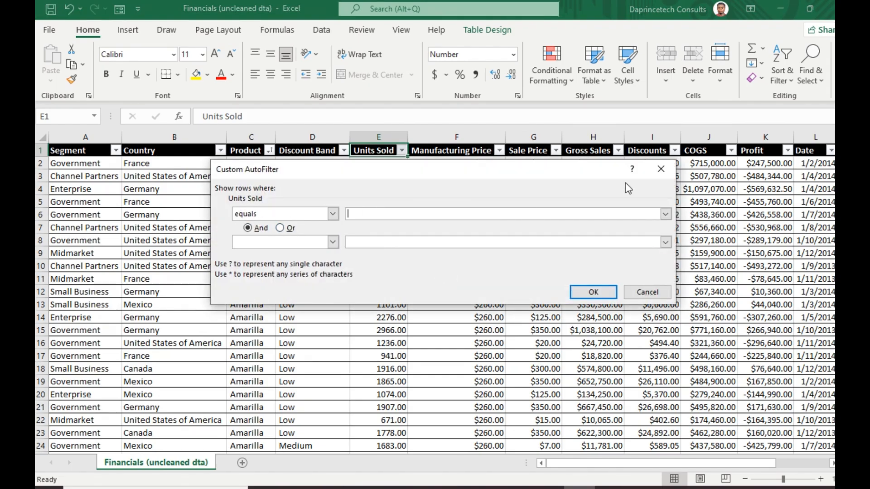
left_click(665, 213)
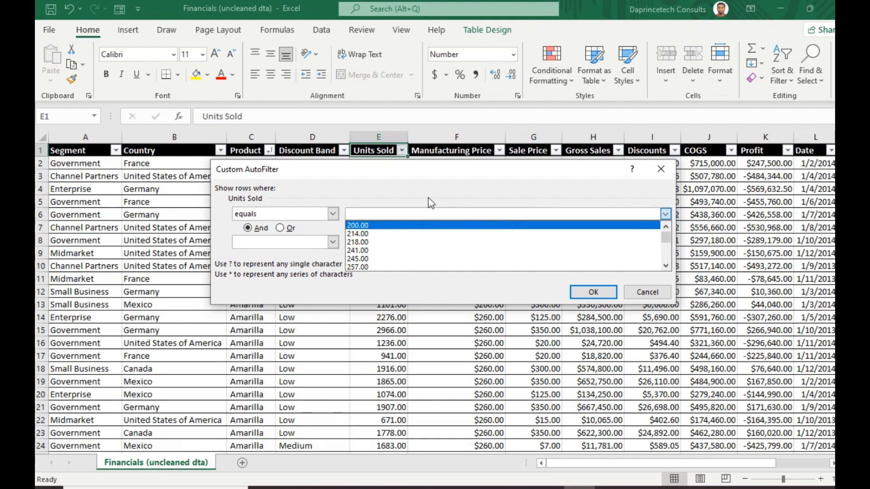
key("Down")
key("Return")
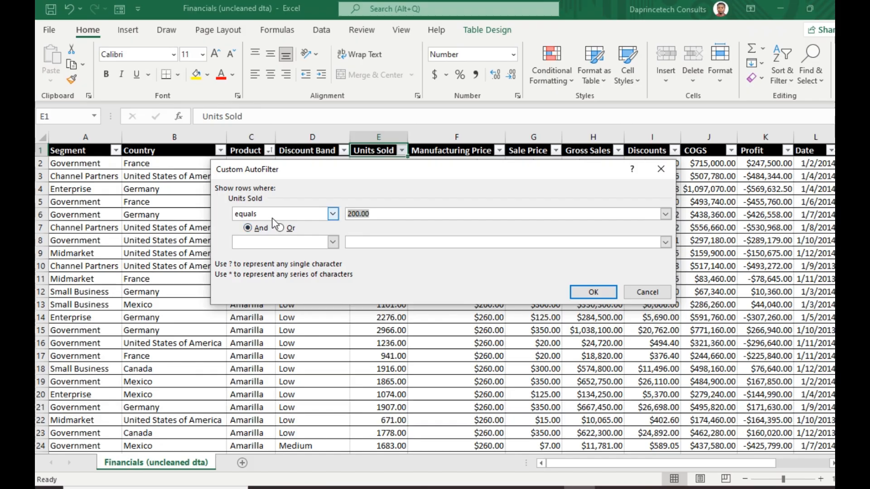
Step: Add a second And condition of is greater than 200 to the Units Sold filter and apply it
left_click(279, 245)
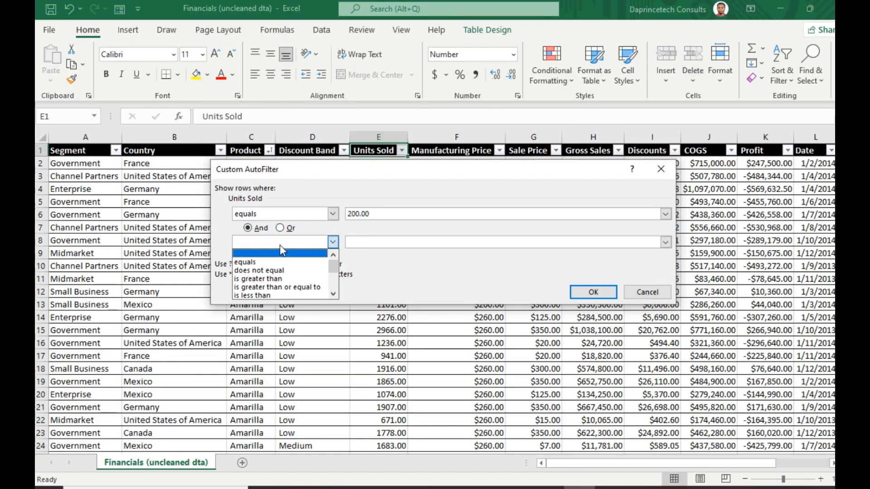
left_click(282, 283)
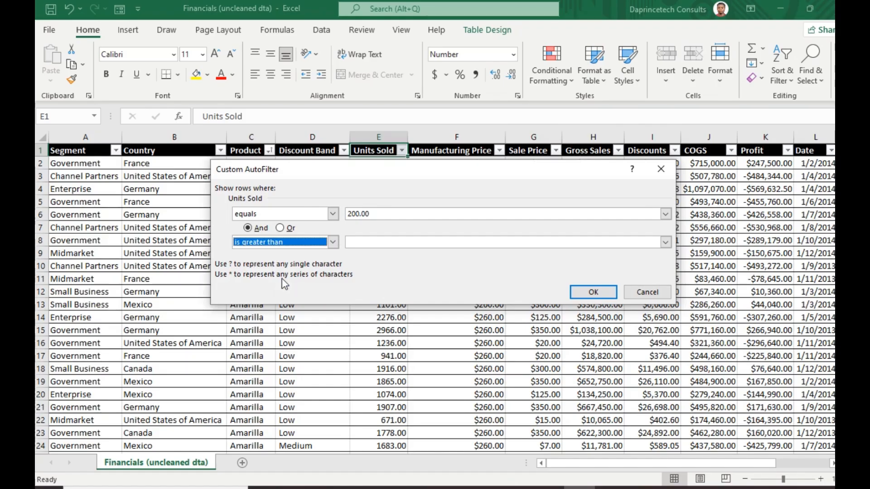
left_click(442, 248)
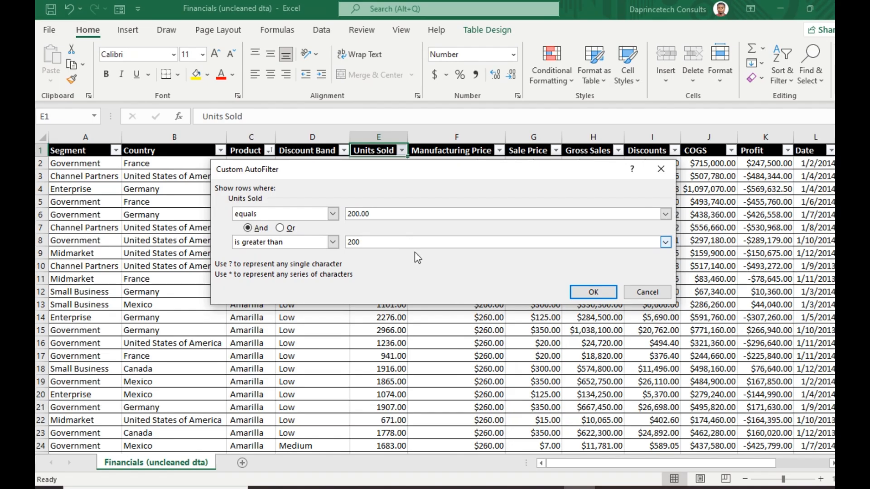
type("200.00")
left_click(593, 292)
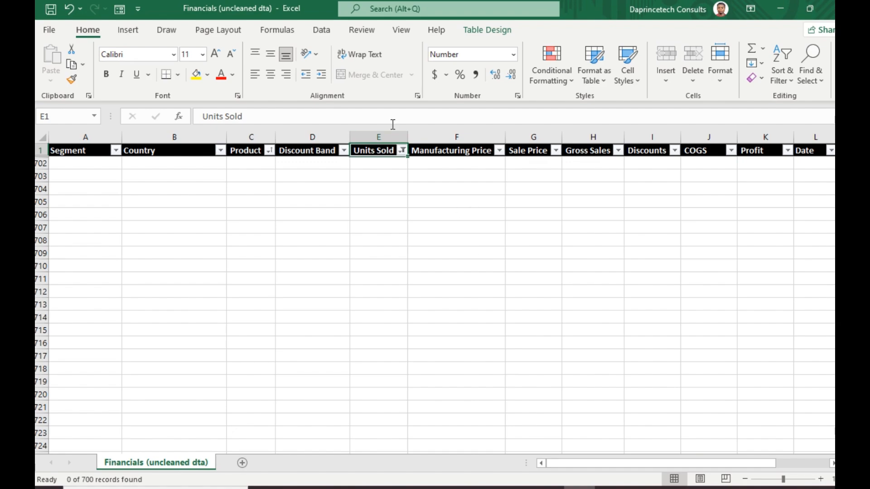
left_click(402, 151)
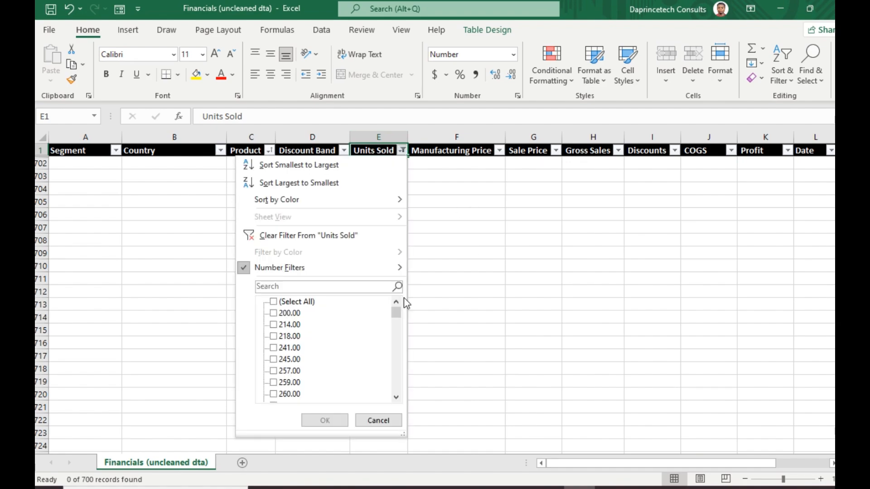
mouse_move(390, 269)
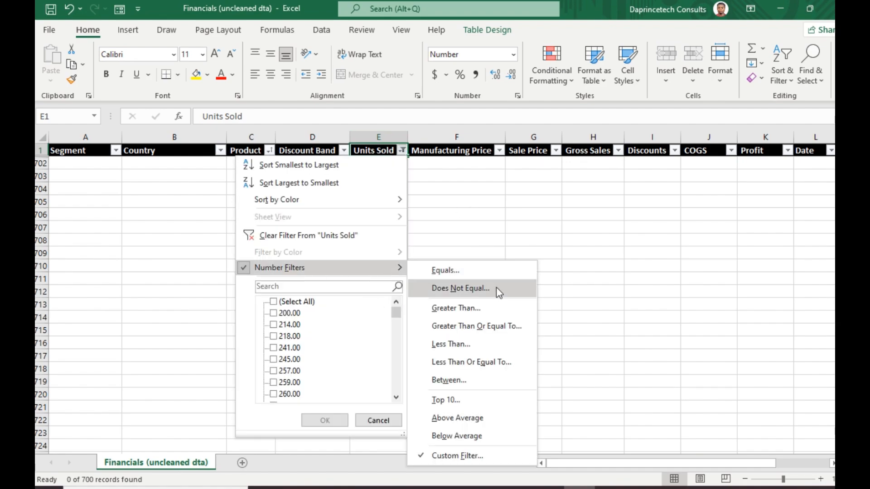
left_click(462, 304)
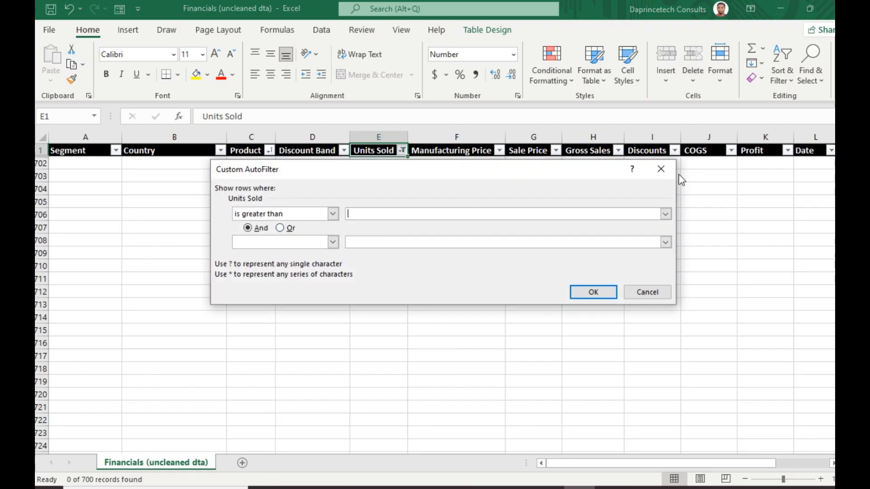
left_click(661, 169)
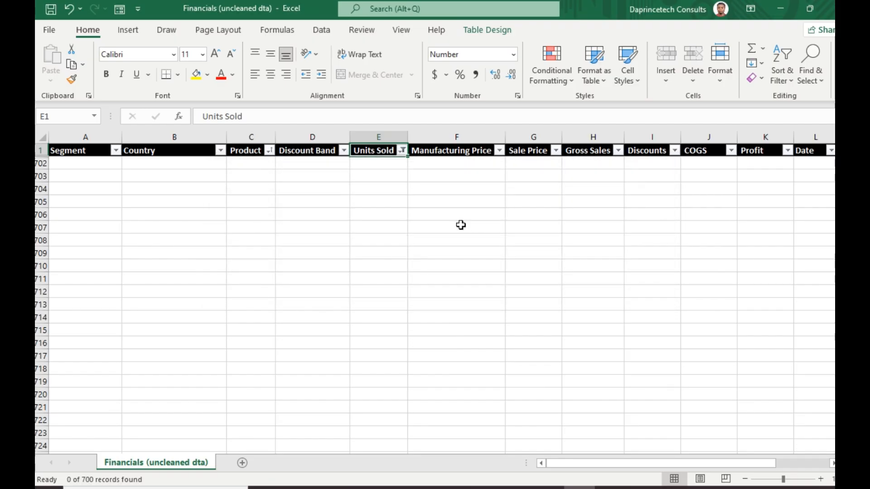
Step: Reselect all values in the Units Sold filter to show every record, and look through the rows
left_click(402, 150)
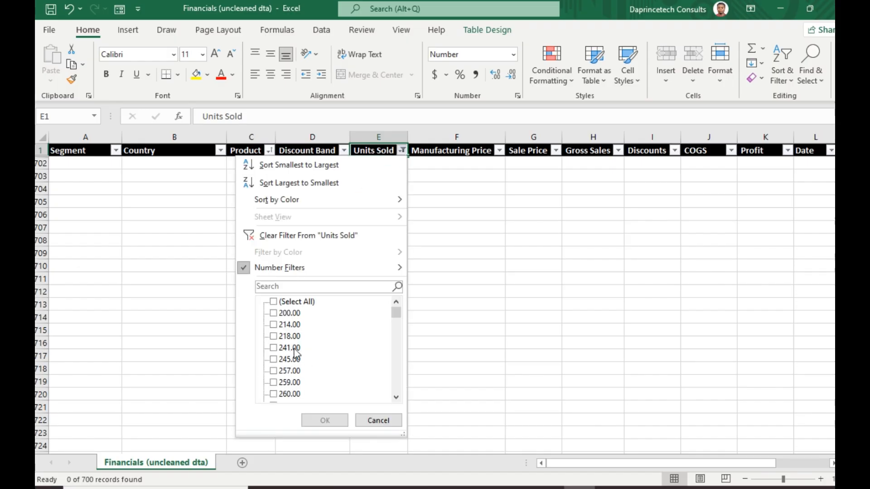
left_click(273, 303)
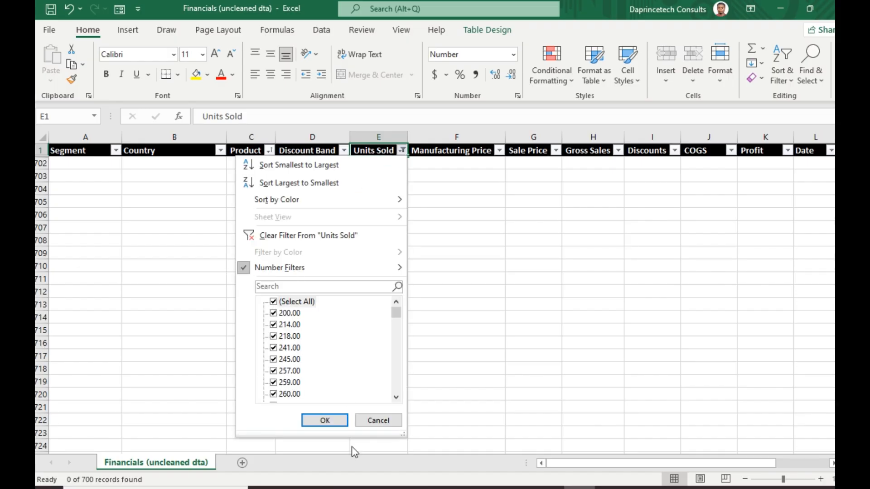
left_click(332, 419)
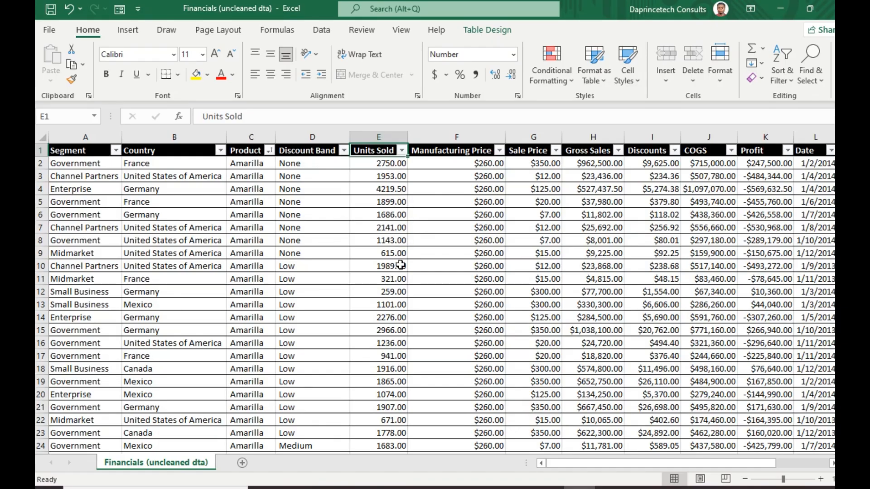
scroll(401, 266, "down", 15)
scroll(398, 261, "up", 15)
left_click(402, 150)
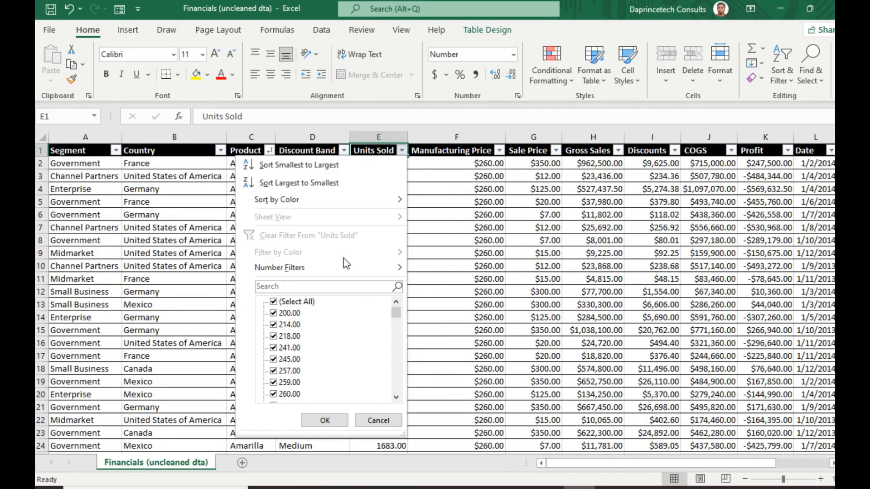
mouse_move(341, 267)
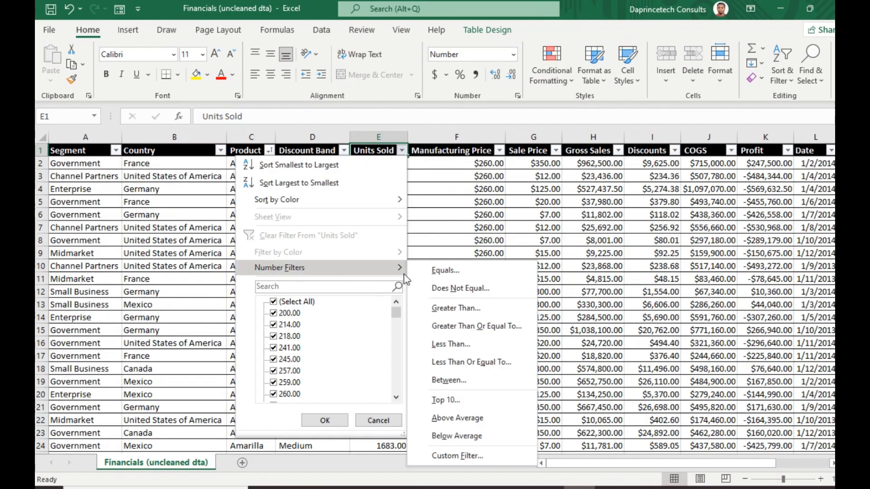
left_click(462, 308)
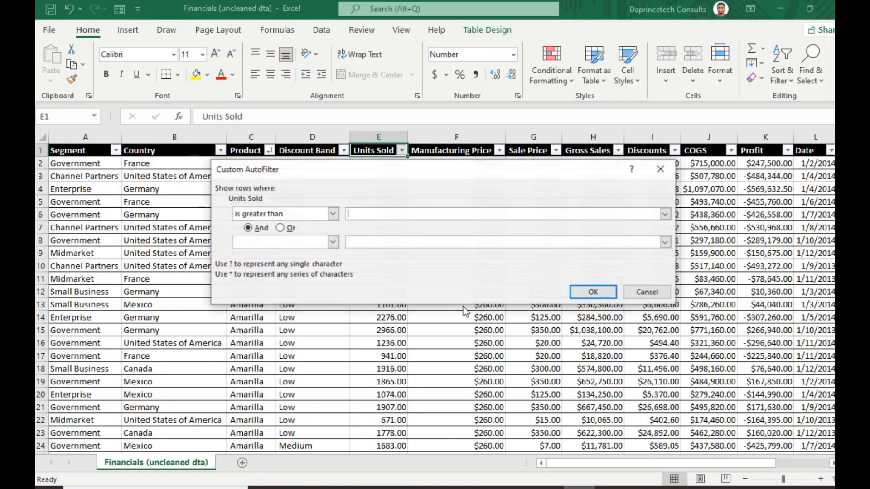
left_click(666, 170)
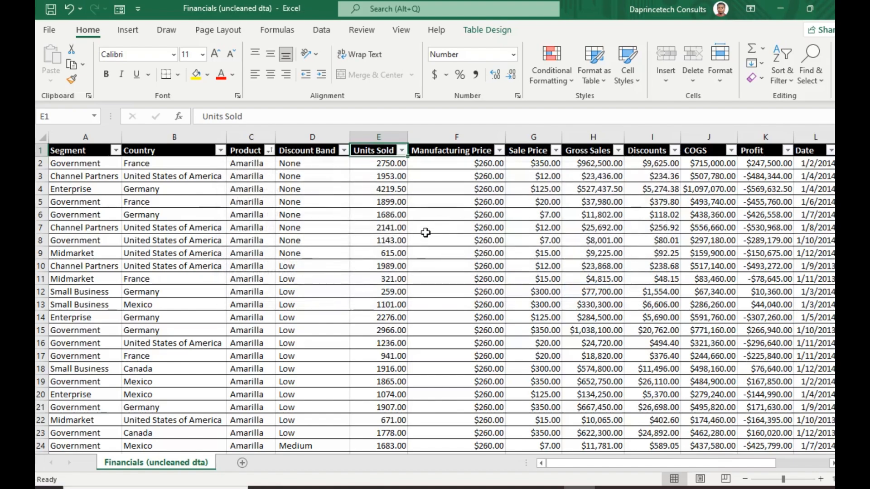
left_click(401, 151)
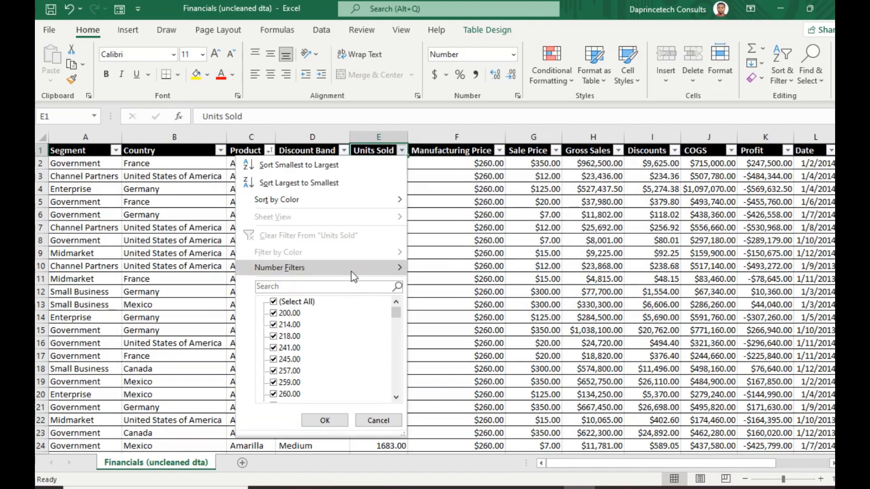
mouse_move(353, 269)
left_click(493, 173)
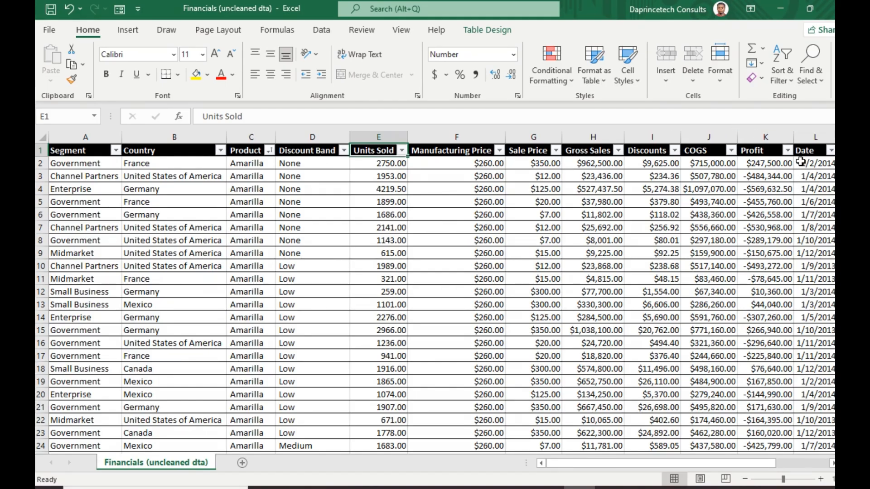
Step: Filter the Profit column with a Top 10 number filter set to show the top 5 items
left_click(767, 177)
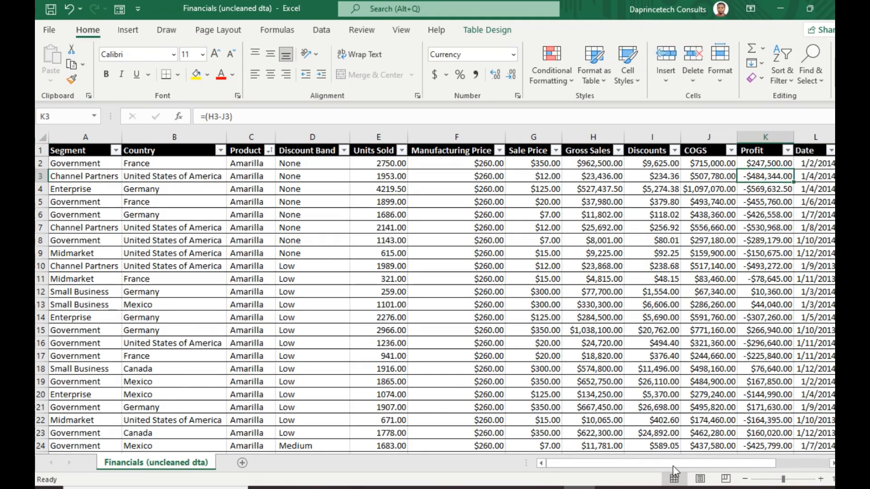
scroll(707, 408, "right", 3)
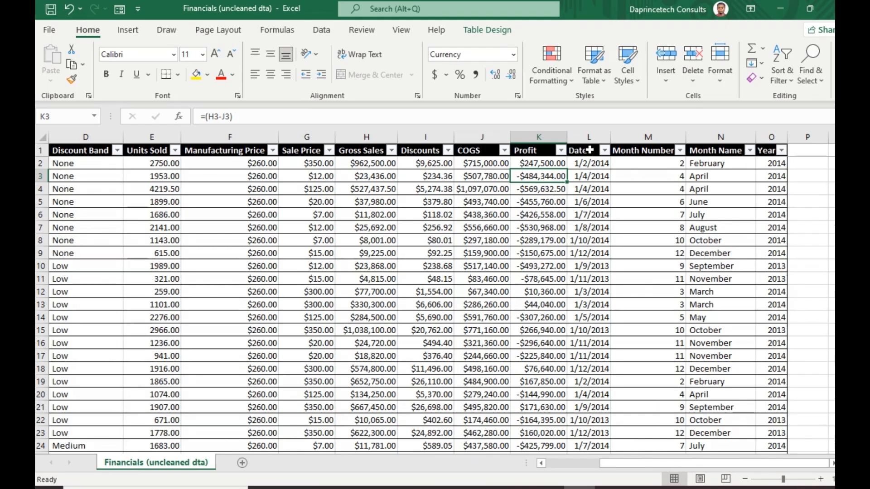
left_click(542, 152)
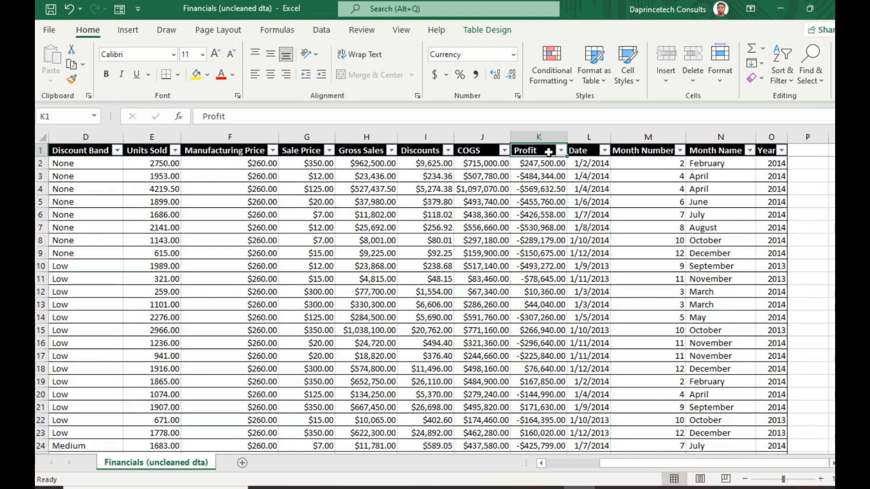
left_click(561, 151)
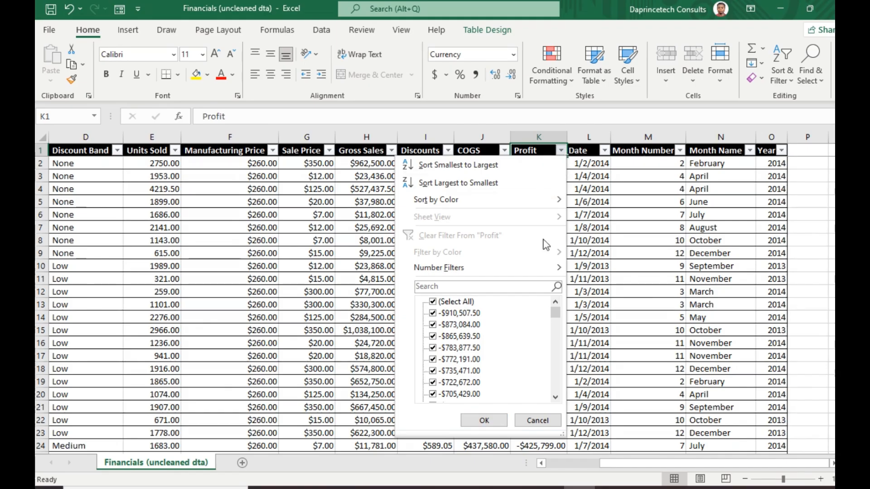
mouse_move(461, 270)
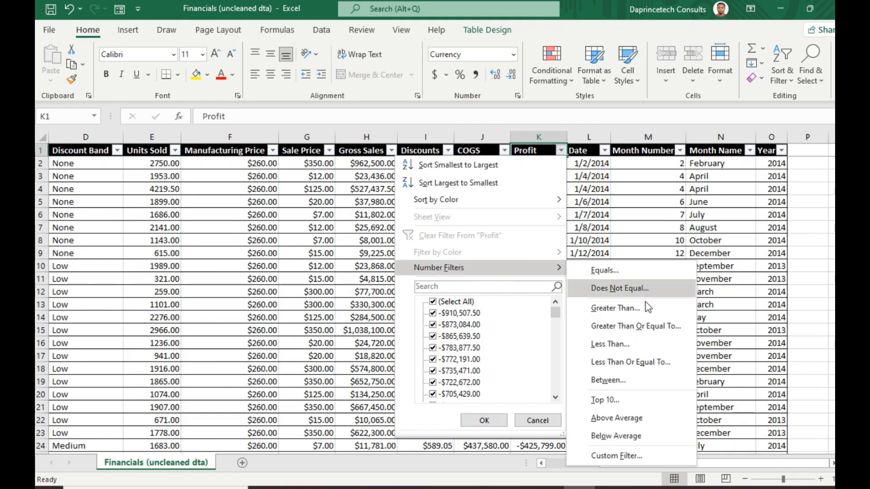
left_click(612, 400)
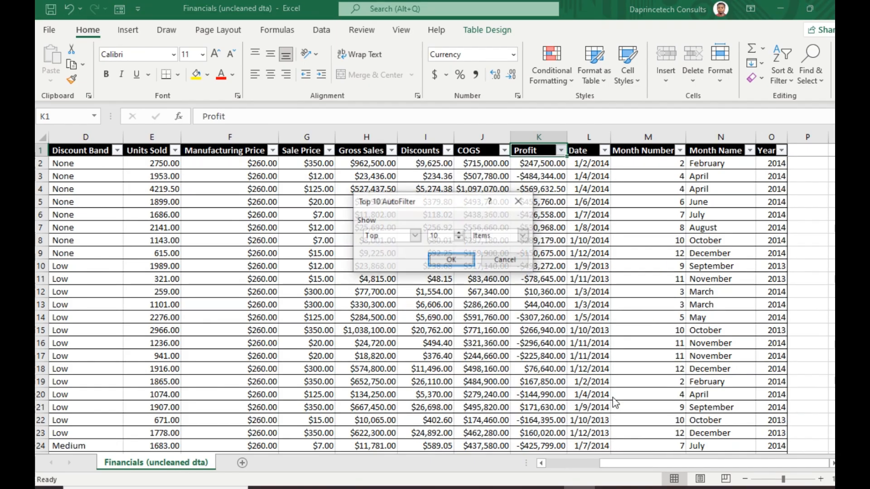
double_click(459, 239)
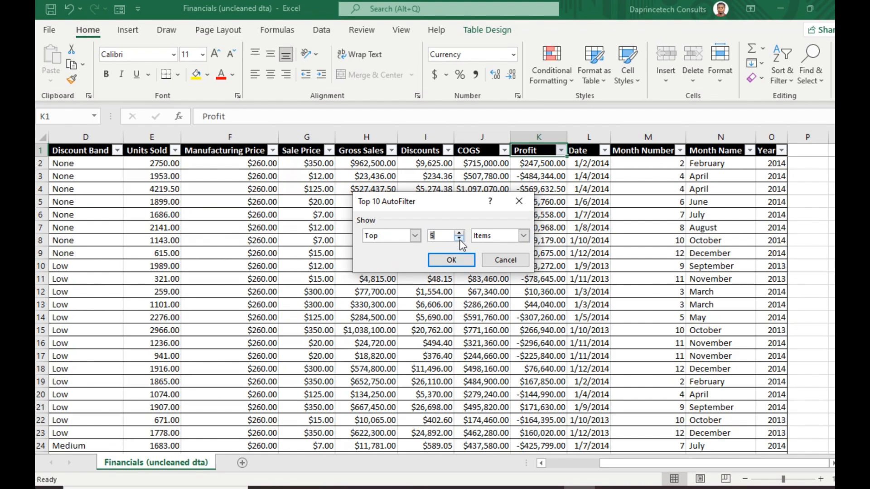
left_click(506, 236)
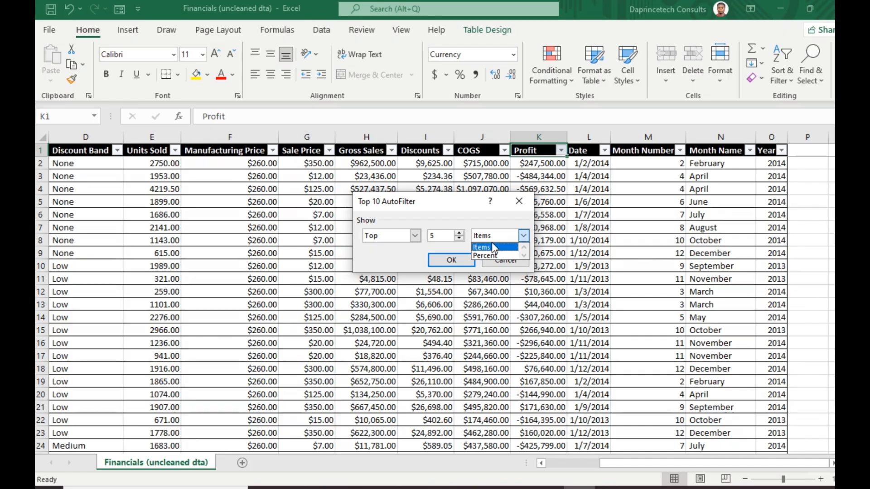
left_click(490, 243)
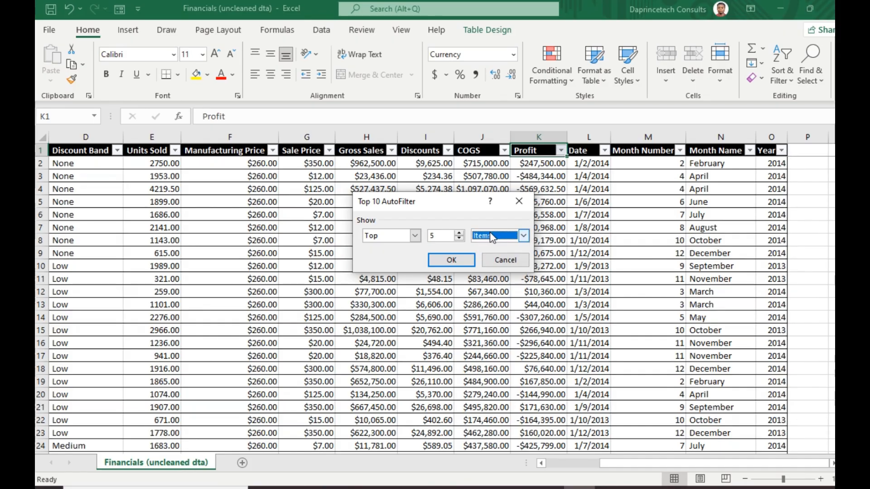
left_click(451, 259)
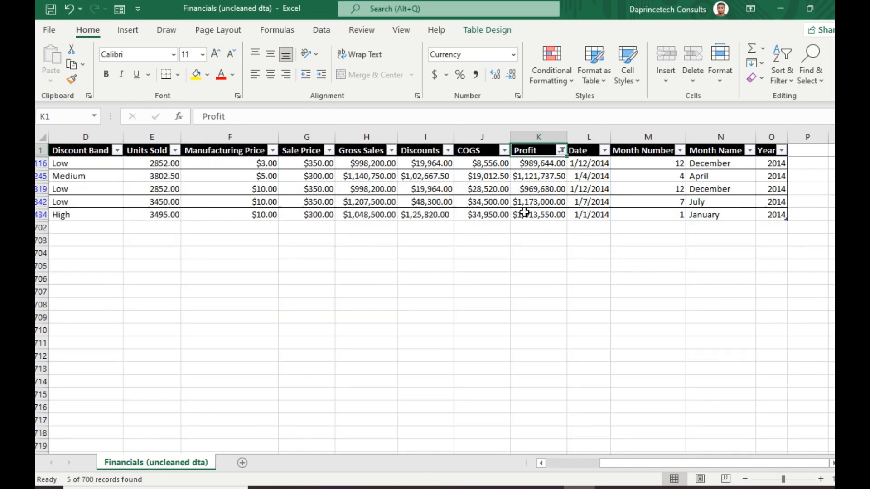
Step: Clear the filter from the Profit column to show every record, and look through the rows
left_click(561, 151)
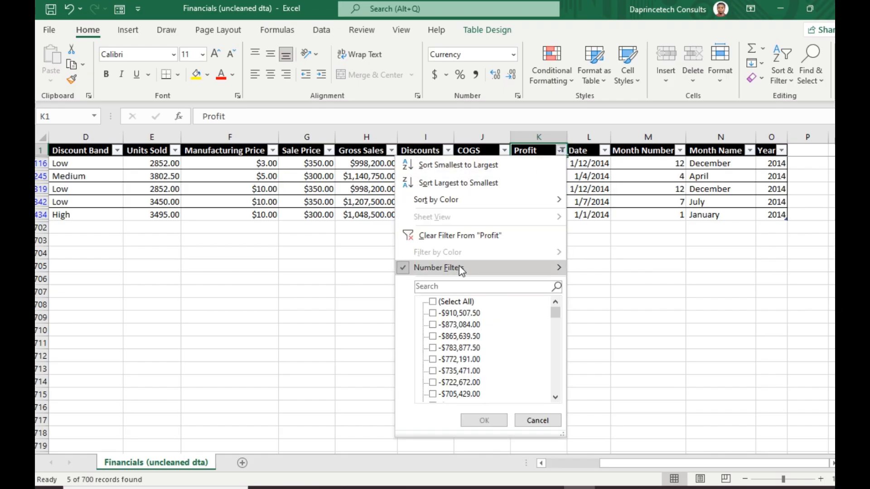
left_click(465, 235)
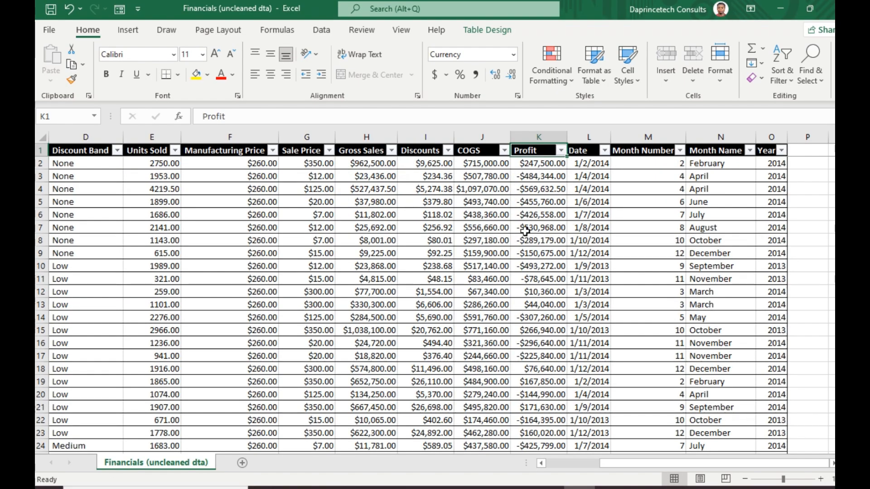
scroll(534, 228, "down", 20)
scroll(535, 228, "up", 20)
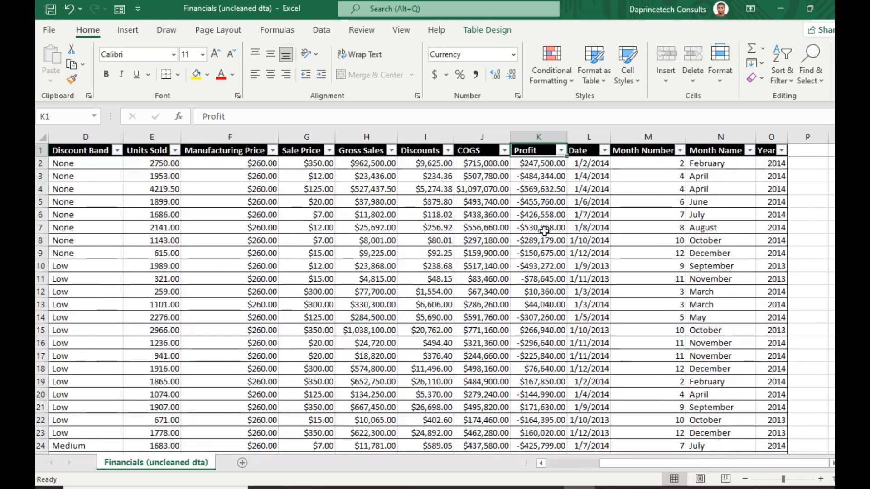
left_click(537, 227)
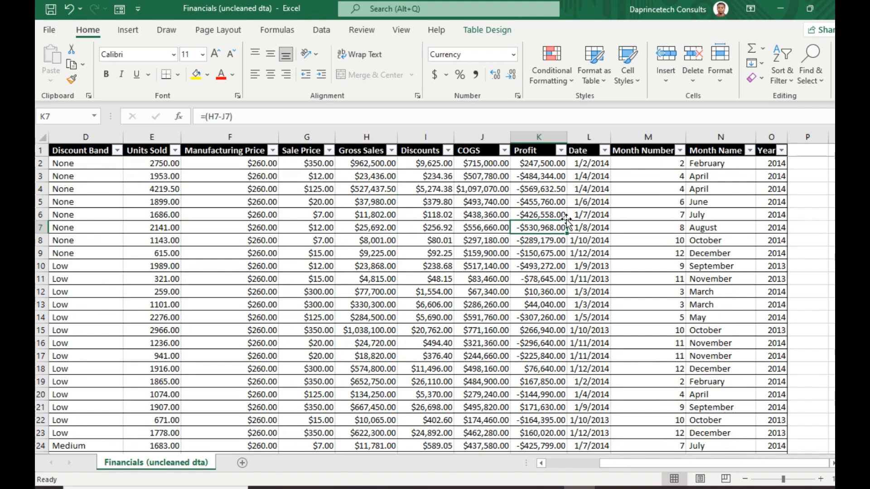